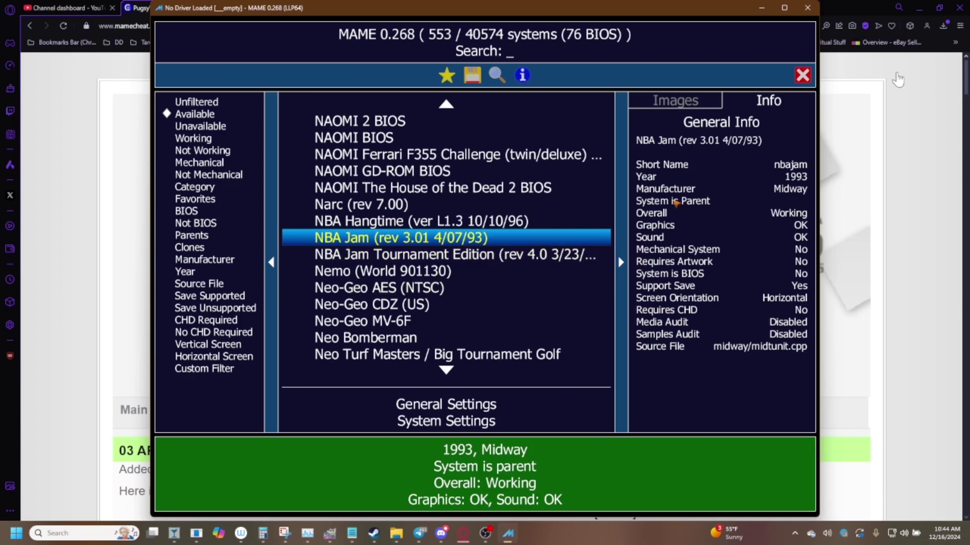
Close MAME and open the MAME Cheat Files archive on the Pugsy's Cheats site
left_click(810, 13)
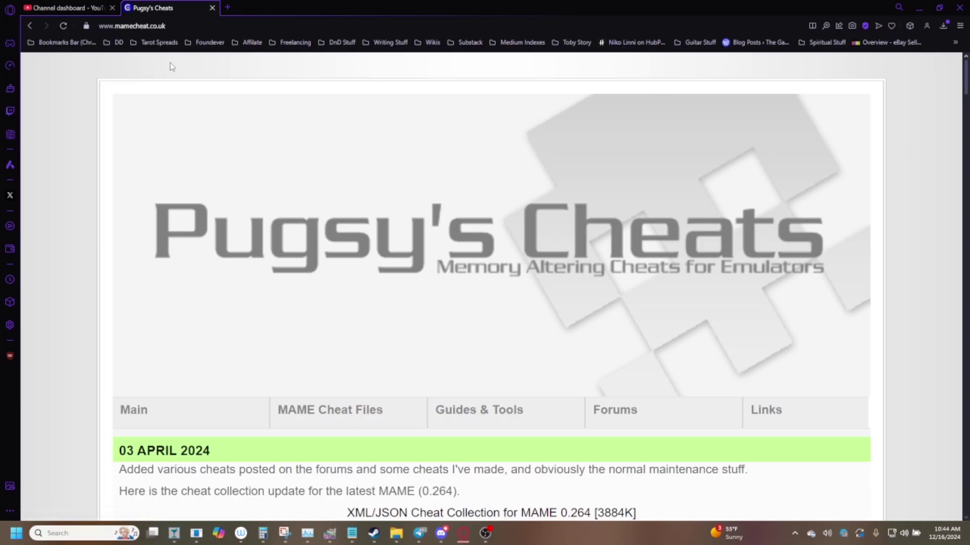
left_click(96, 66)
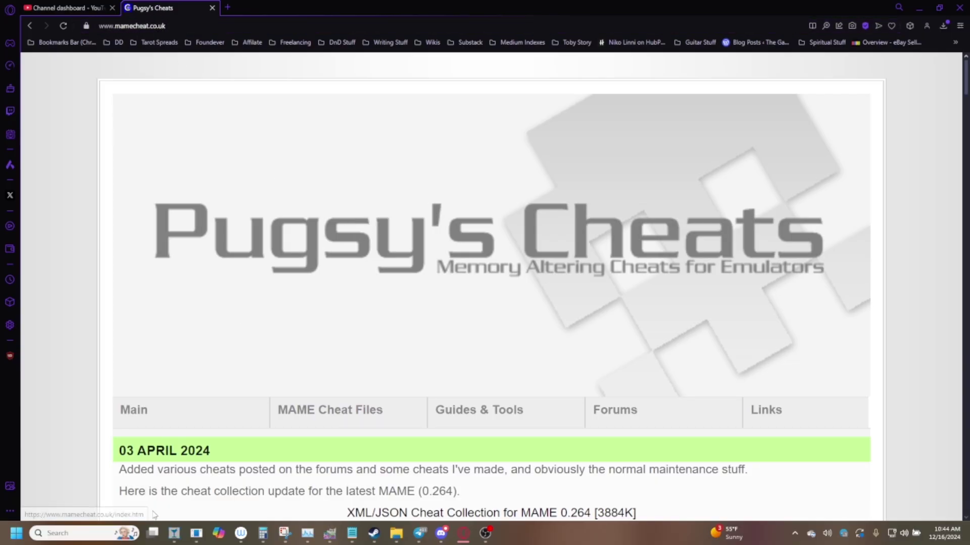
scroll(104, 228, "down", 1)
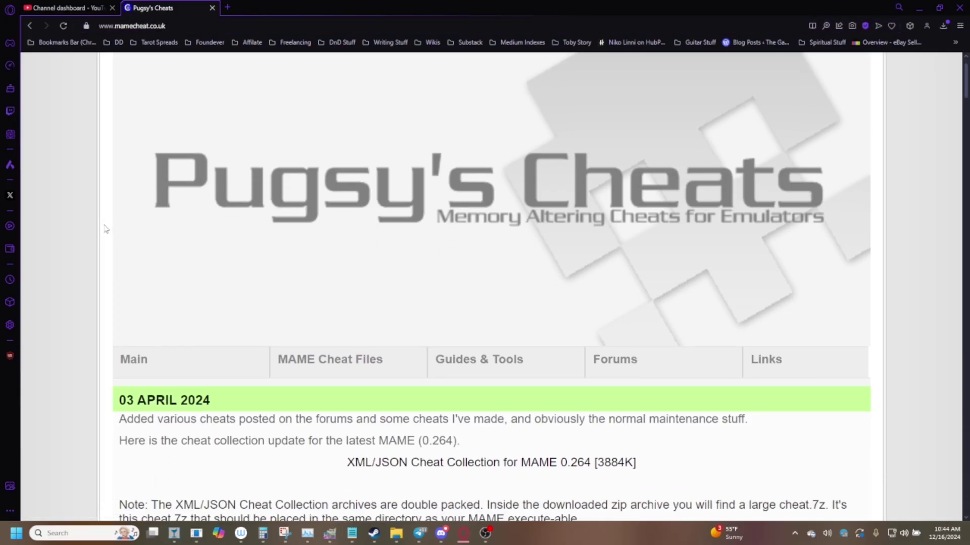
scroll(104, 228, "down", 1)
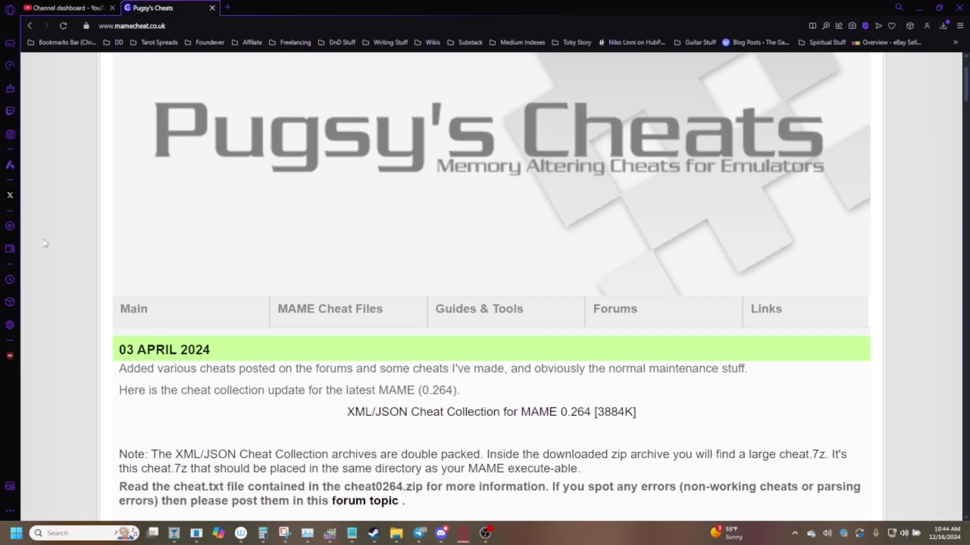
left_click(357, 316)
scroll(356, 318, "down", 3)
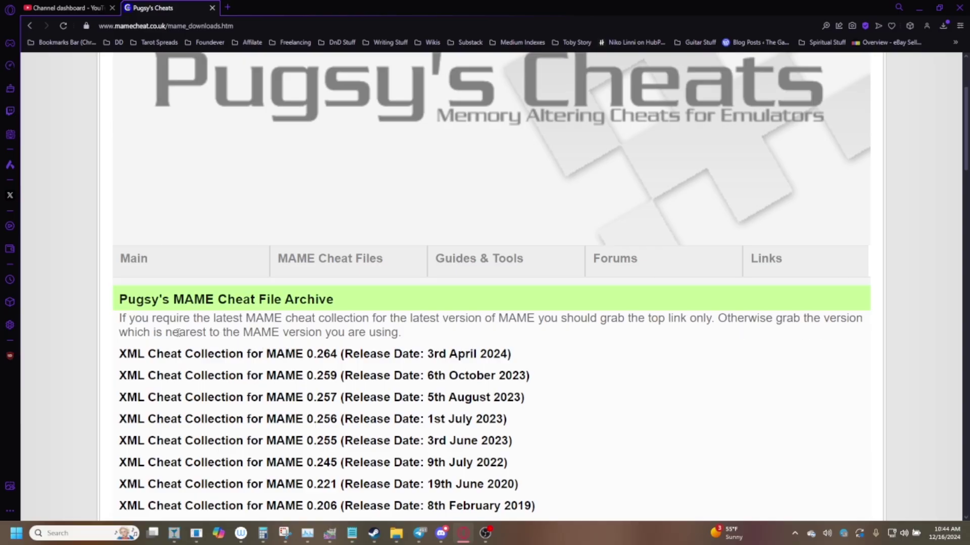
Compare the MAME 0.264 cheat collection entry in the archive list with the version of the installed MAME
scroll(402, 318, "down", 1)
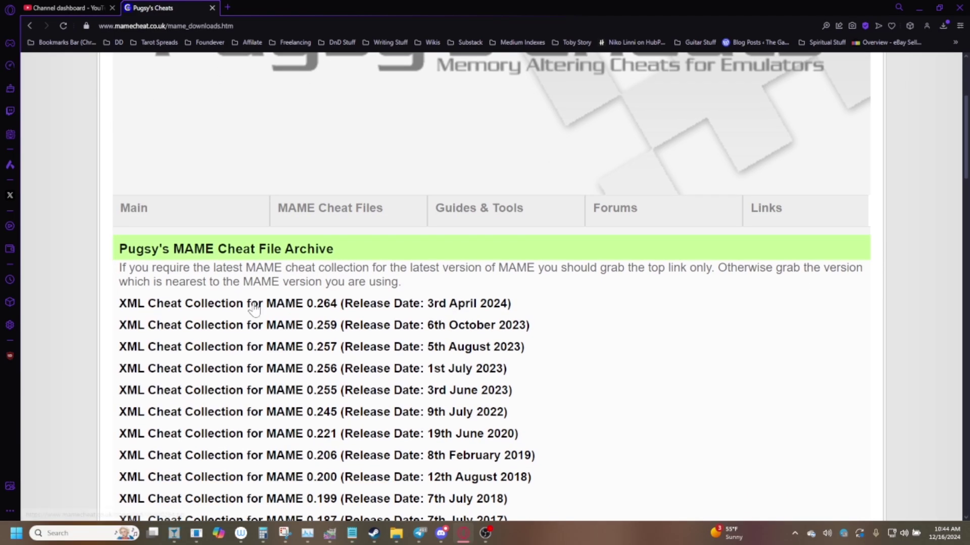
left_click_drag(119, 304, 515, 307)
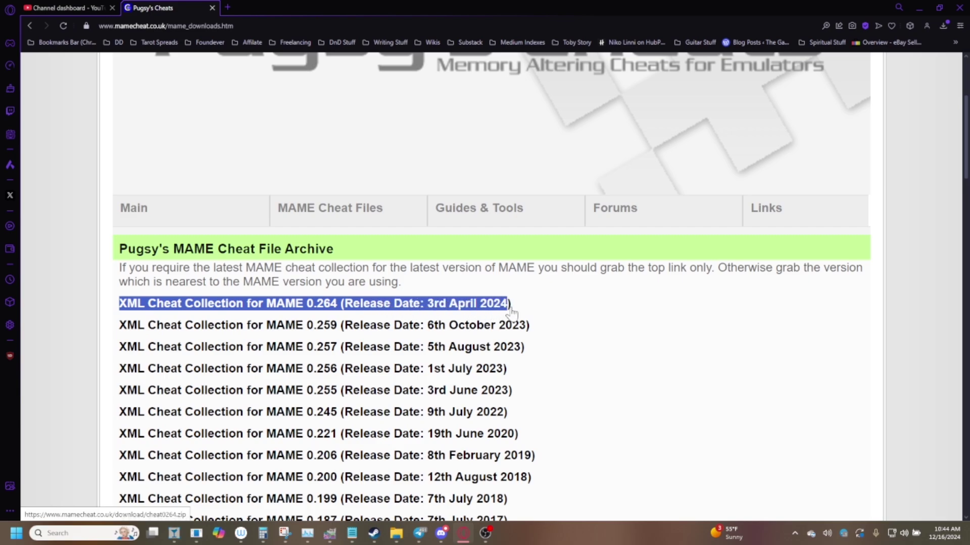
left_click(537, 280)
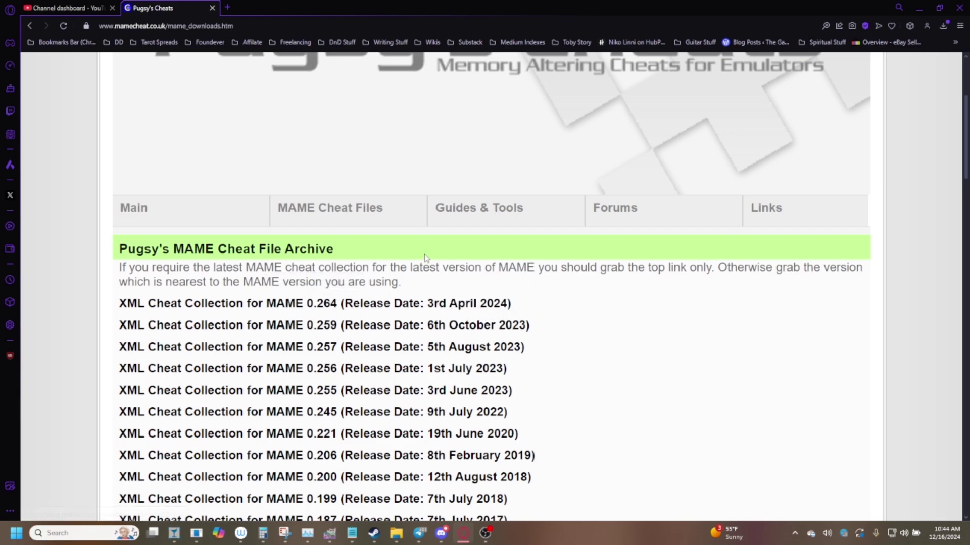
left_click(396, 533)
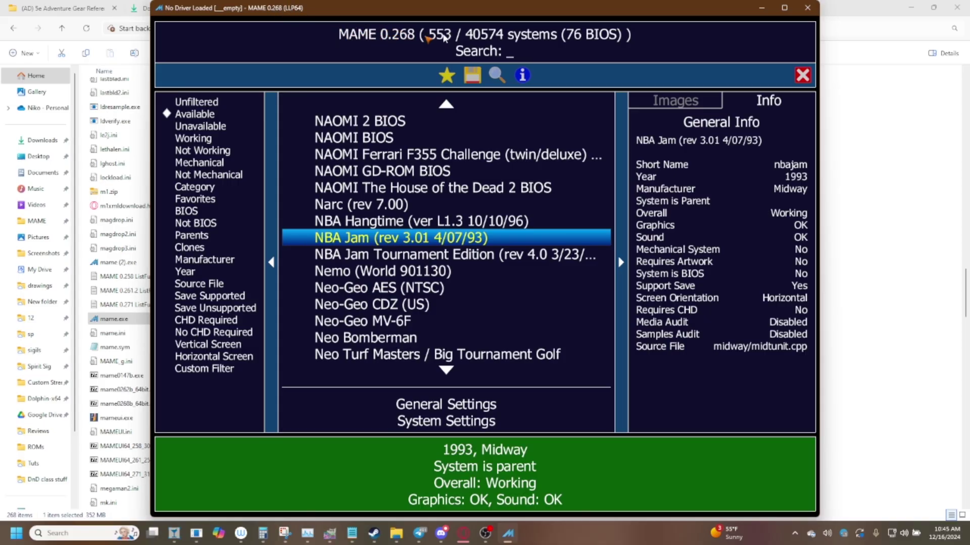
left_click(464, 532)
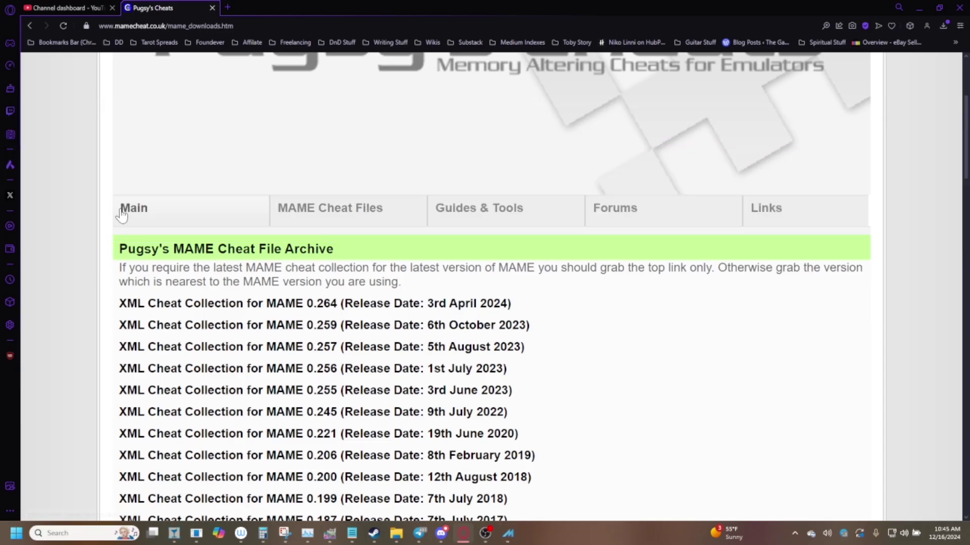
Download the XML Cheat Collection for MAME 0.264 and look through the older releases in the archive
left_click(322, 314)
scroll(256, 329, "down", 18)
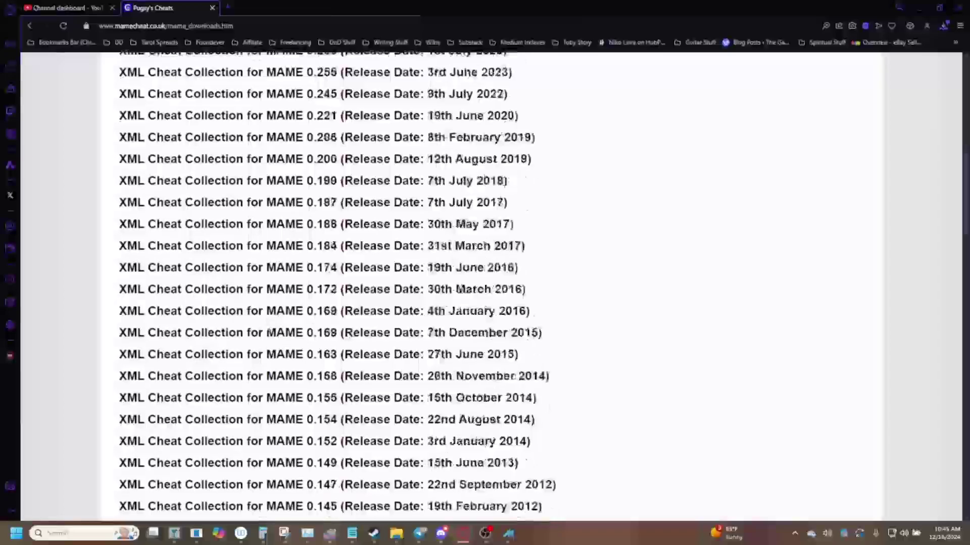
scroll(270, 328, "down", 7)
scroll(269, 328, "up", 5)
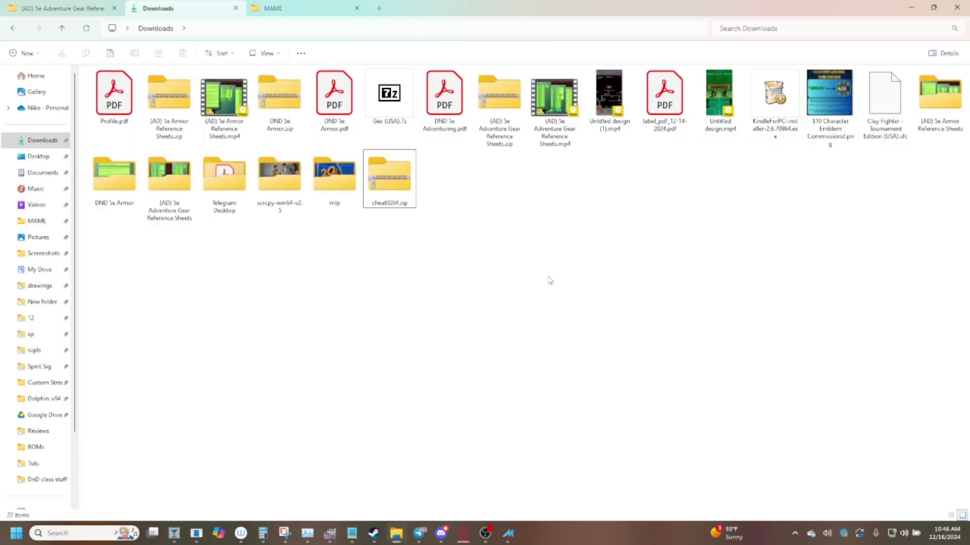
Move cheat0264.zip from Downloads into the cheat folder inside Documents > MAME
left_click(404, 175)
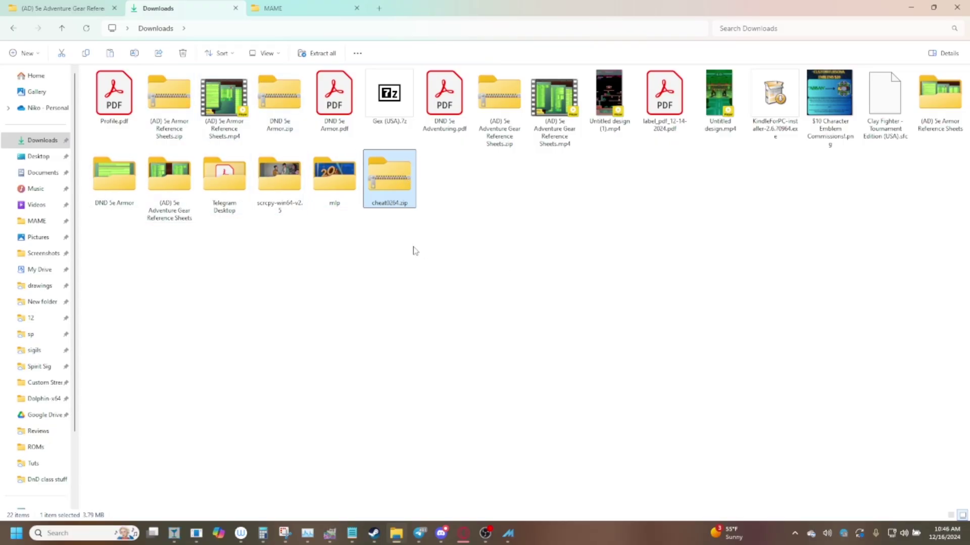
key("ctrl+x")
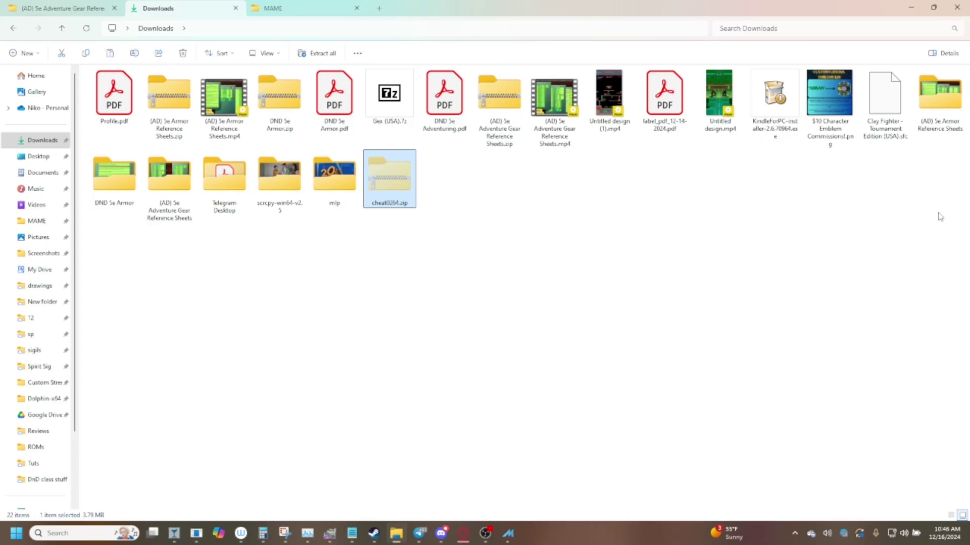
left_click(293, 5)
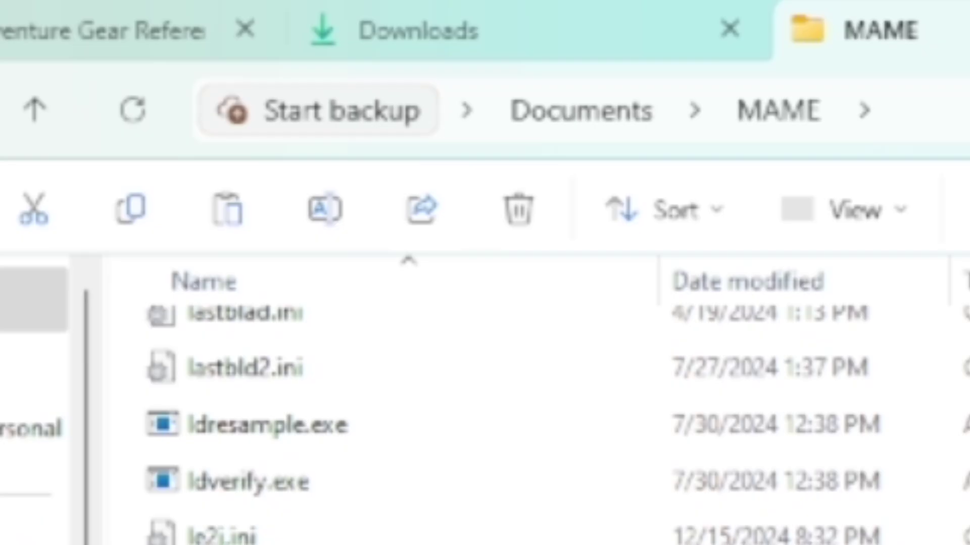
scroll(404, 425, "up", 15)
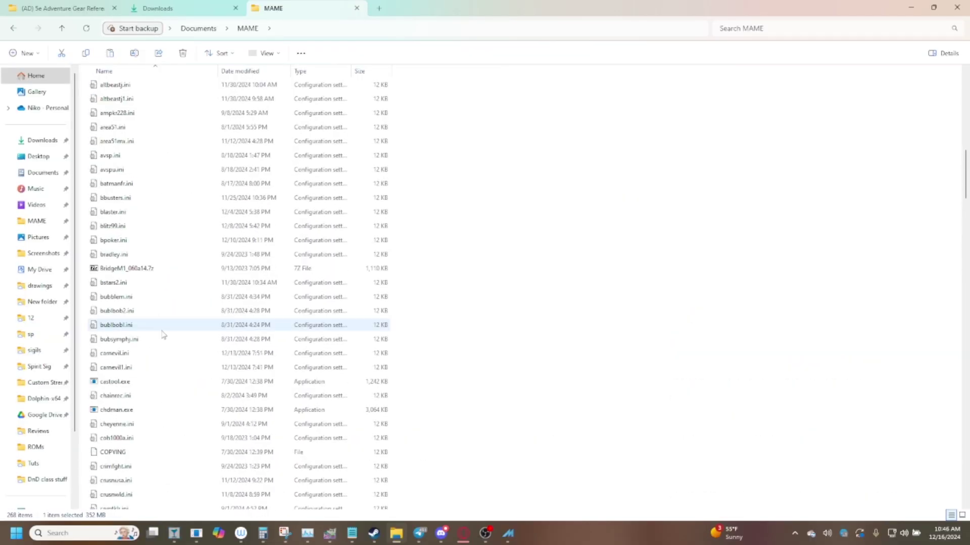
scroll(163, 335, "up", 15)
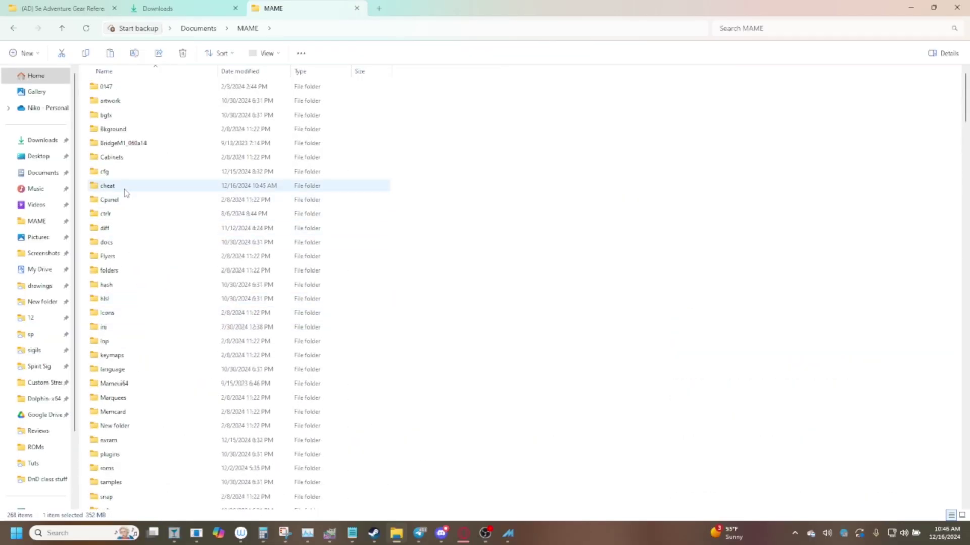
mouse_move(123, 191)
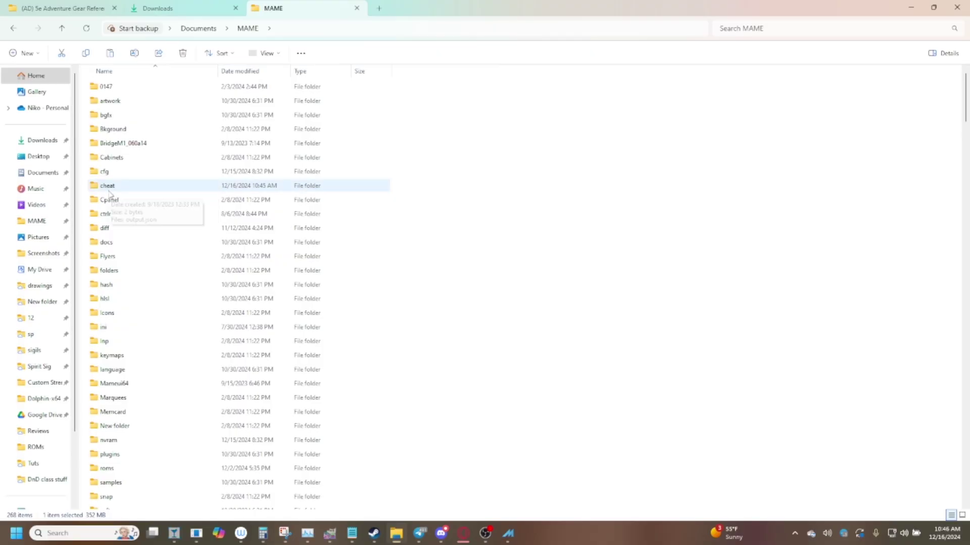
left_click(115, 192)
double_click(115, 192)
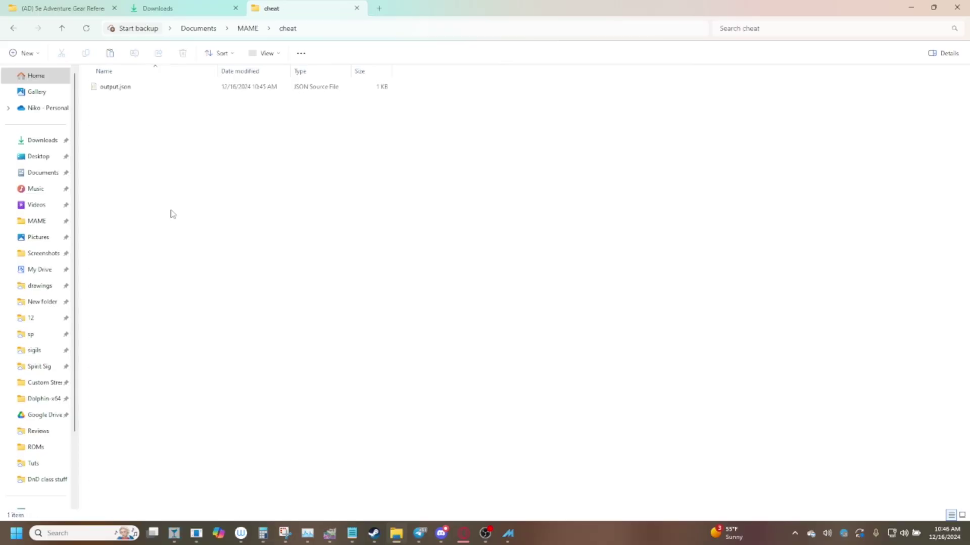
key("ctrl+v")
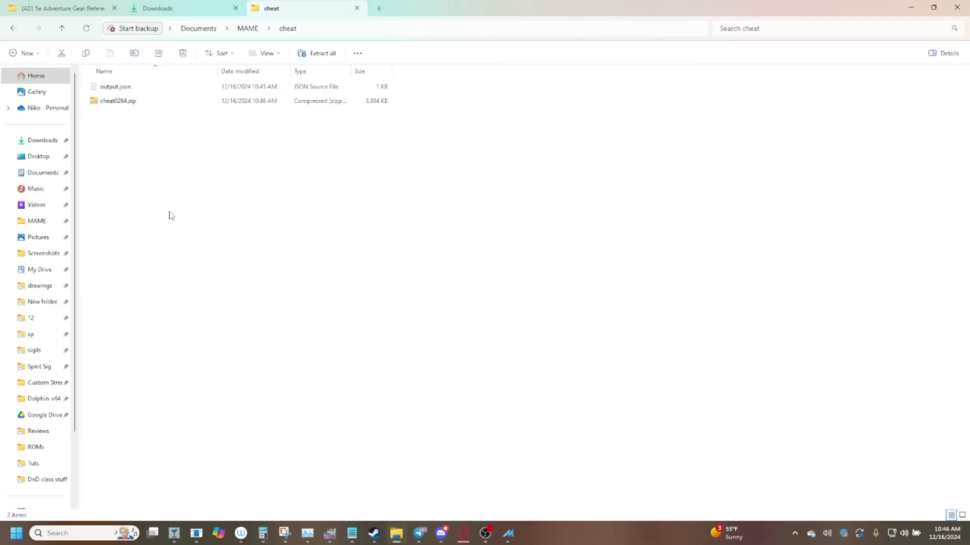
Extract cheat0264.zip with 7-Zip directly into the cheat folder
double_click(112, 100)
right_click(112, 99)
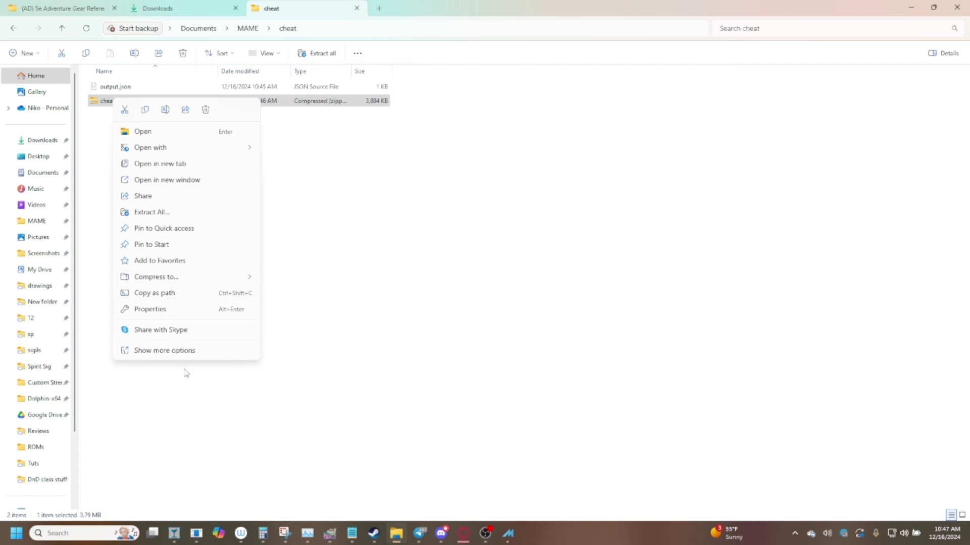
left_click(185, 353)
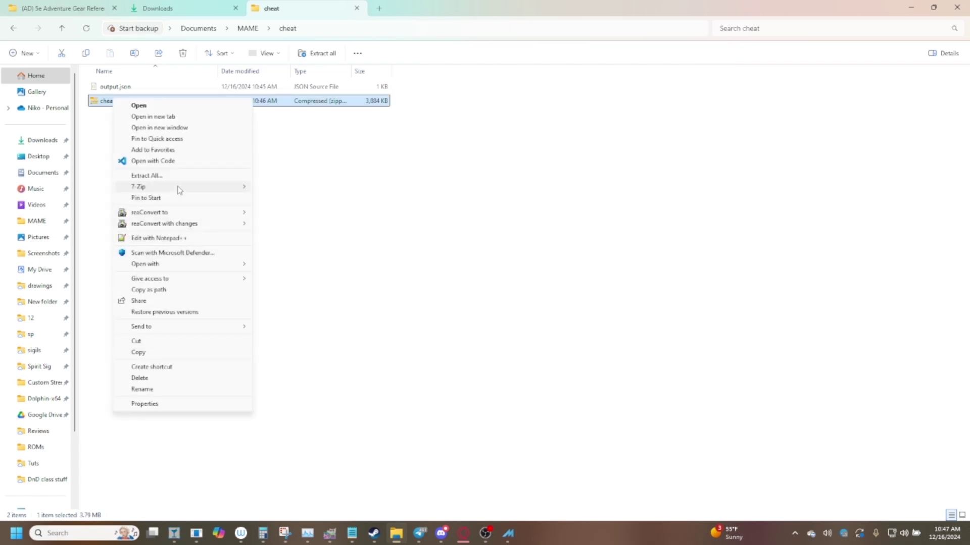
mouse_move(178, 187)
left_click(327, 222)
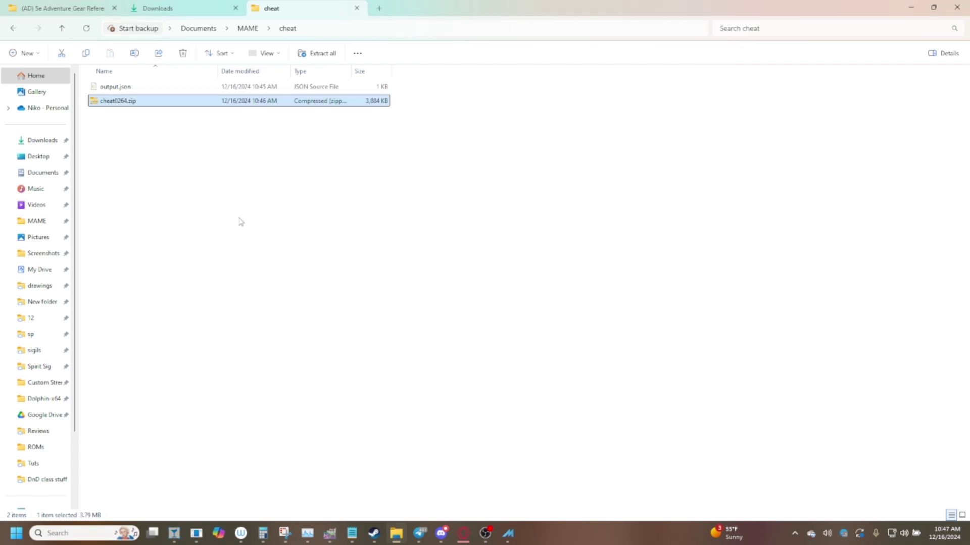
left_click(195, 219)
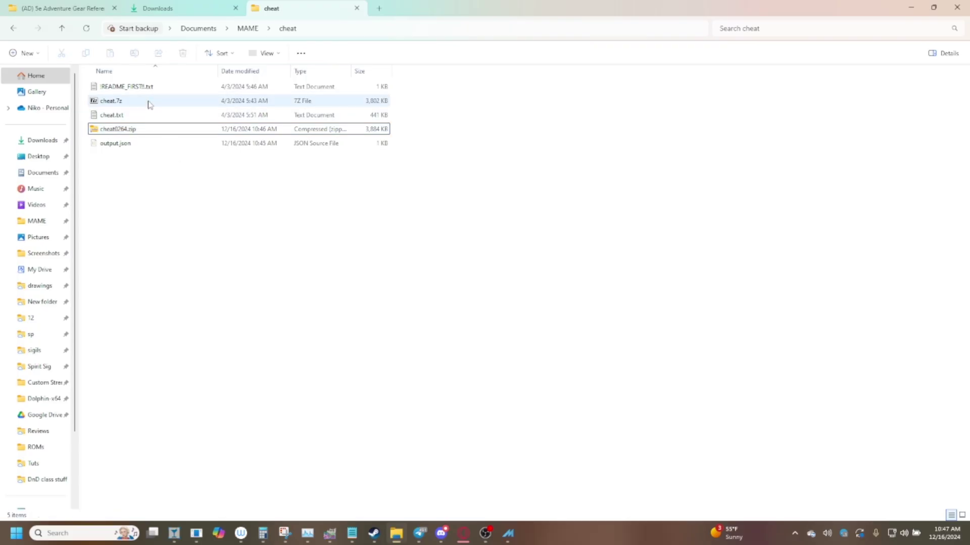
Read !README_FIRST!!.txt for the cheat.7z unpacking instructions and the error-reporting topic, and minimize the text file
double_click(144, 90)
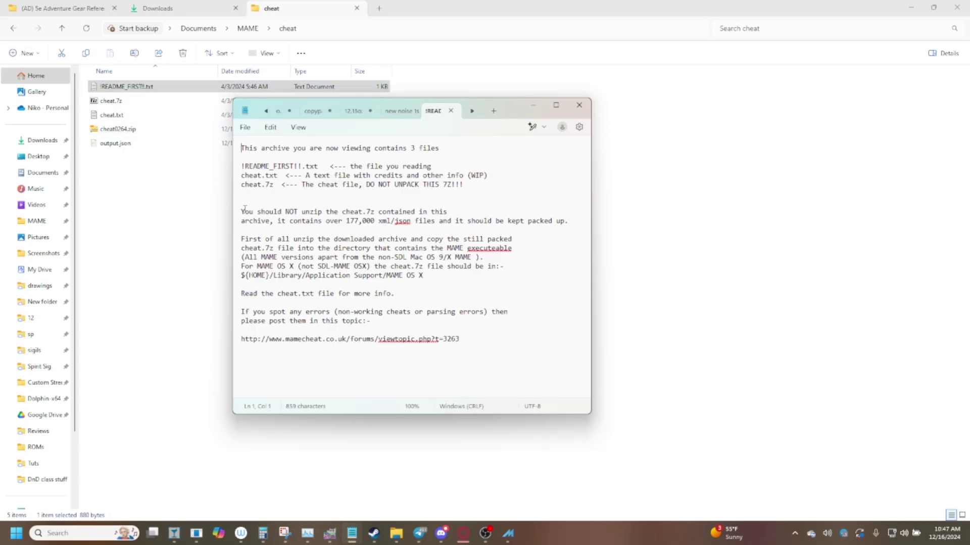
left_click_drag(240, 212, 561, 221)
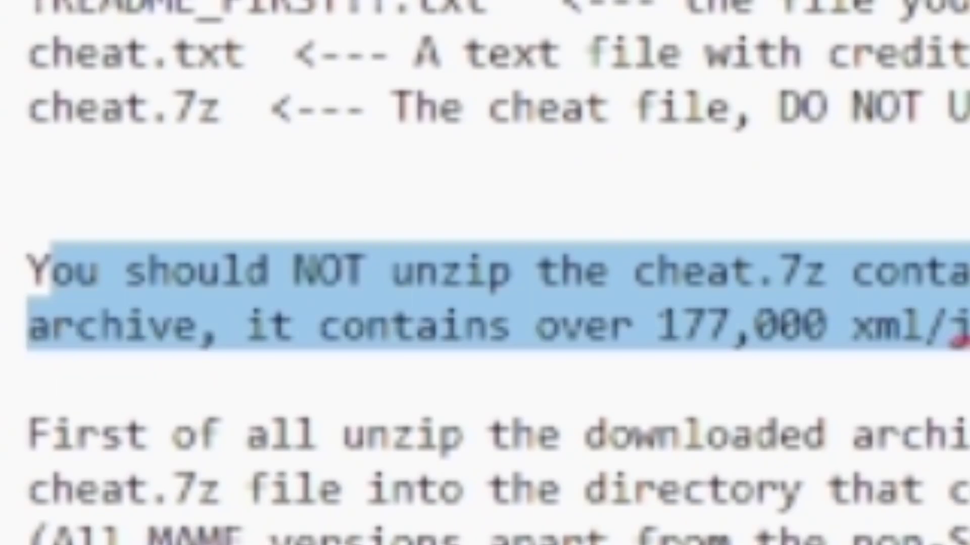
left_click(560, 220)
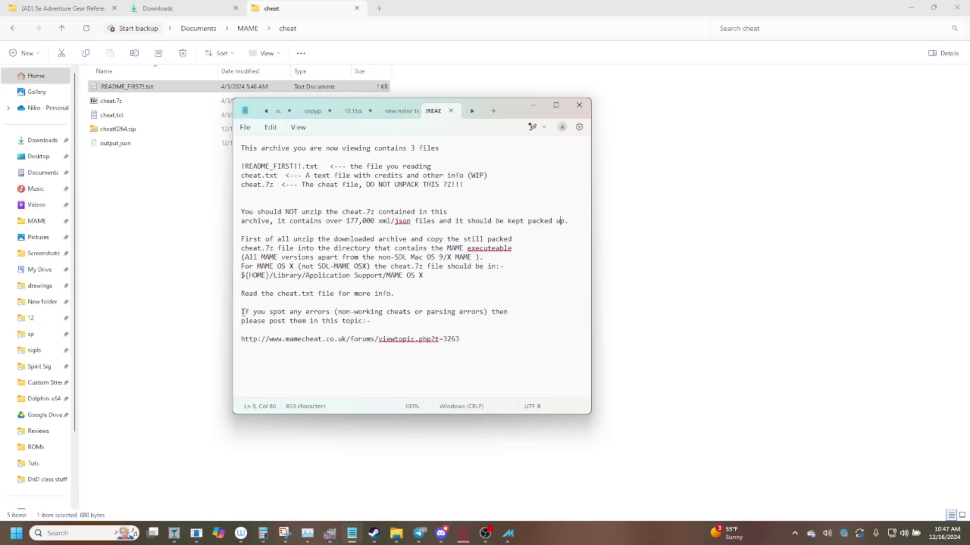
left_click_drag(243, 311, 472, 339)
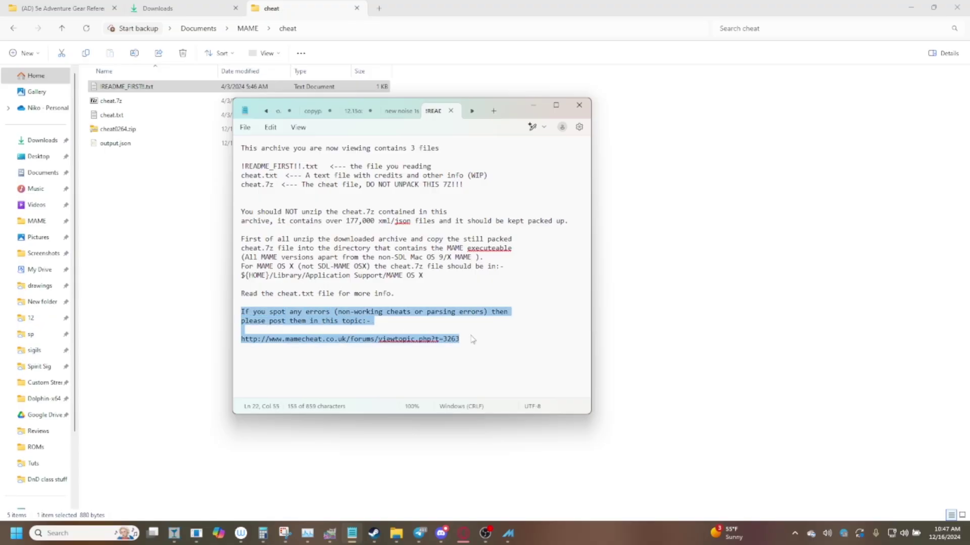
left_click_drag(471, 338, 251, 317)
left_click(250, 313)
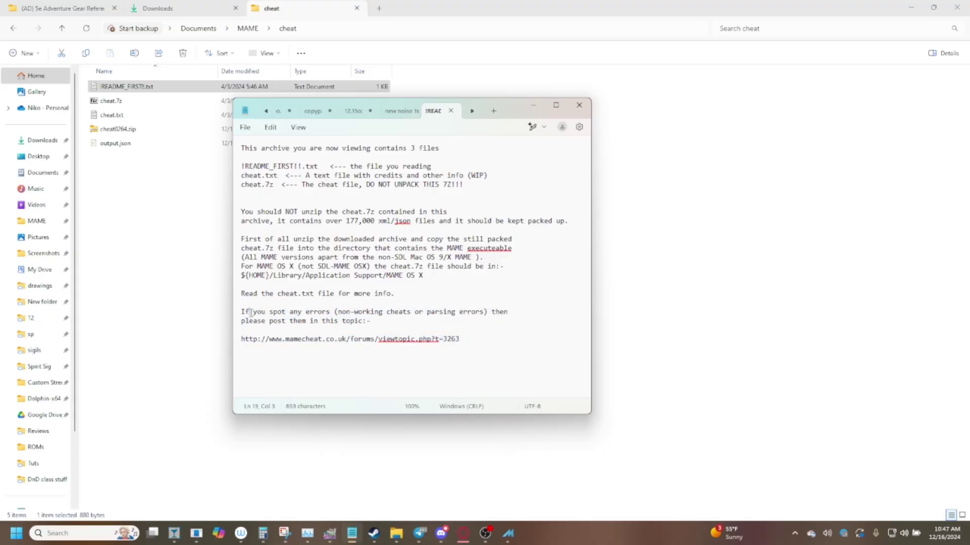
left_click(530, 106)
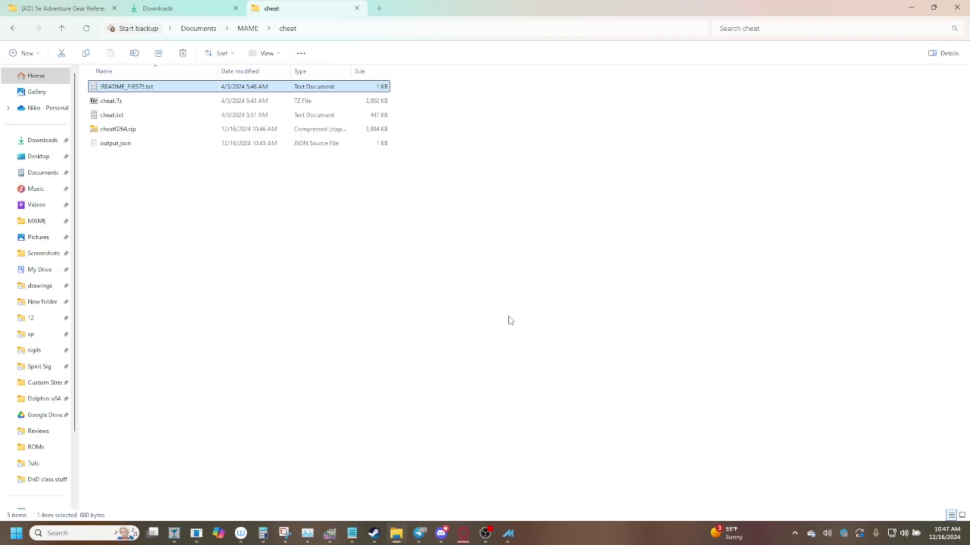
Go up to the MAME folder that contains the cheat folder and look through its contents
left_click(265, 265)
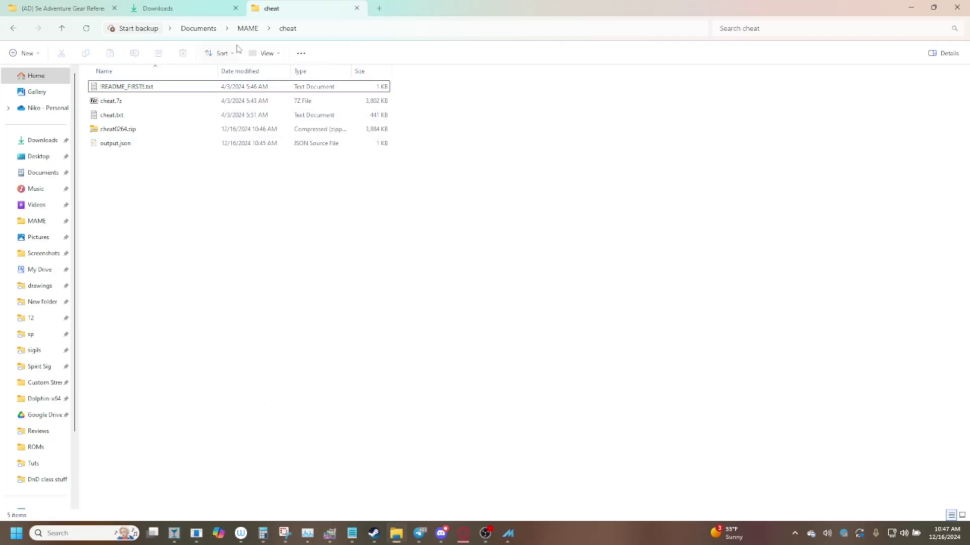
left_click(244, 31)
key("Escape")
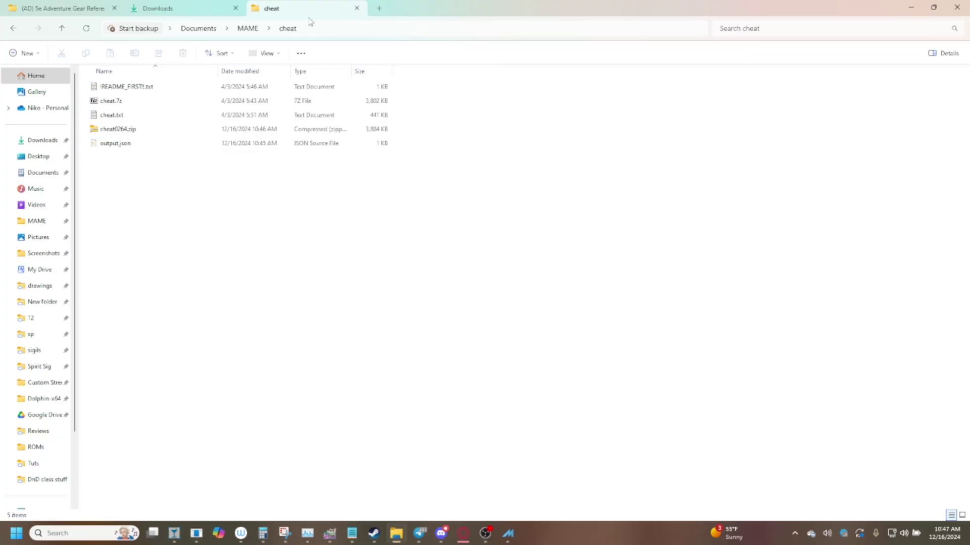
left_click(247, 29)
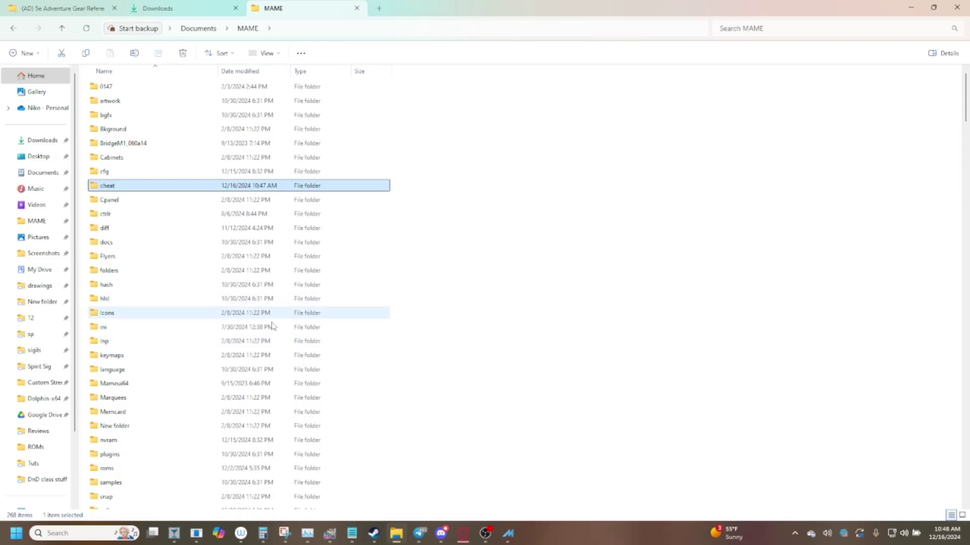
left_click(407, 306)
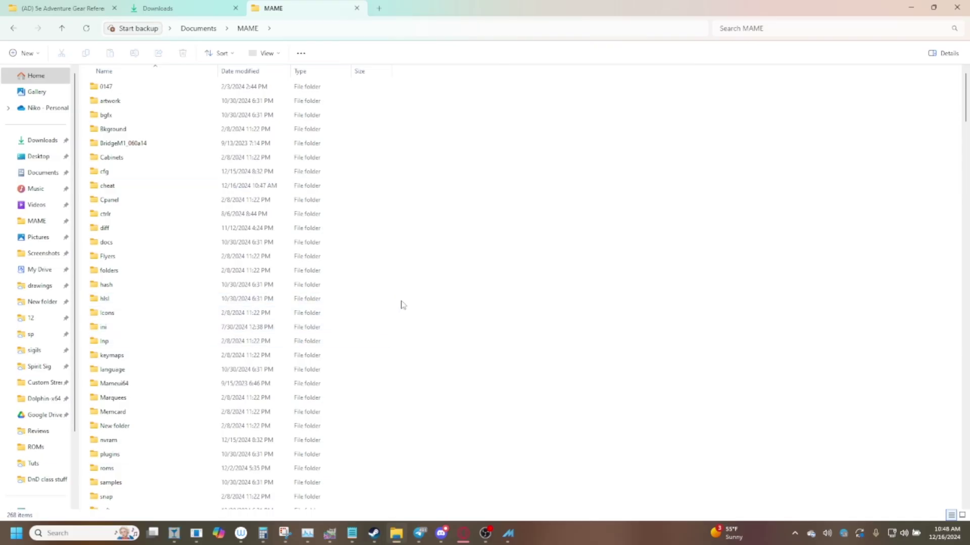
scroll(402, 305, "down", 15)
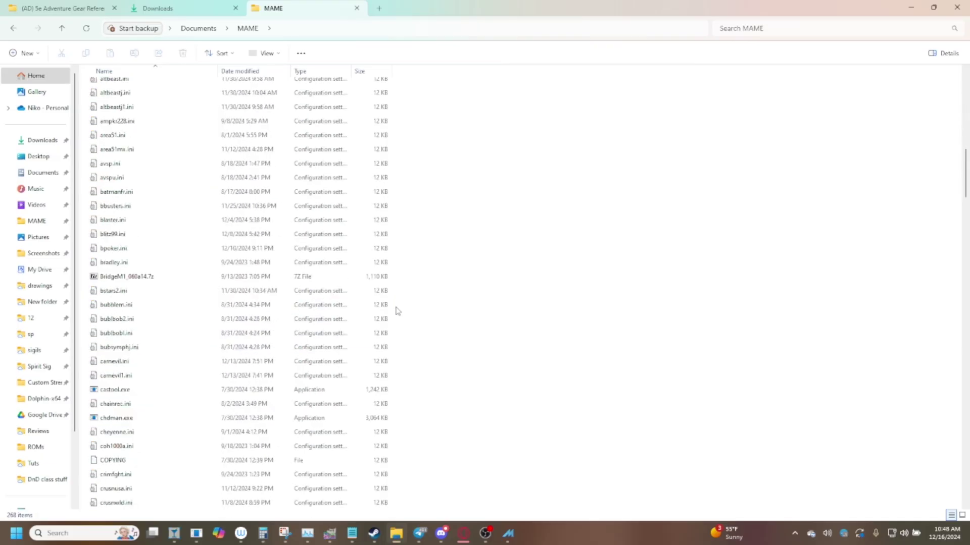
scroll(397, 311, "up", 12)
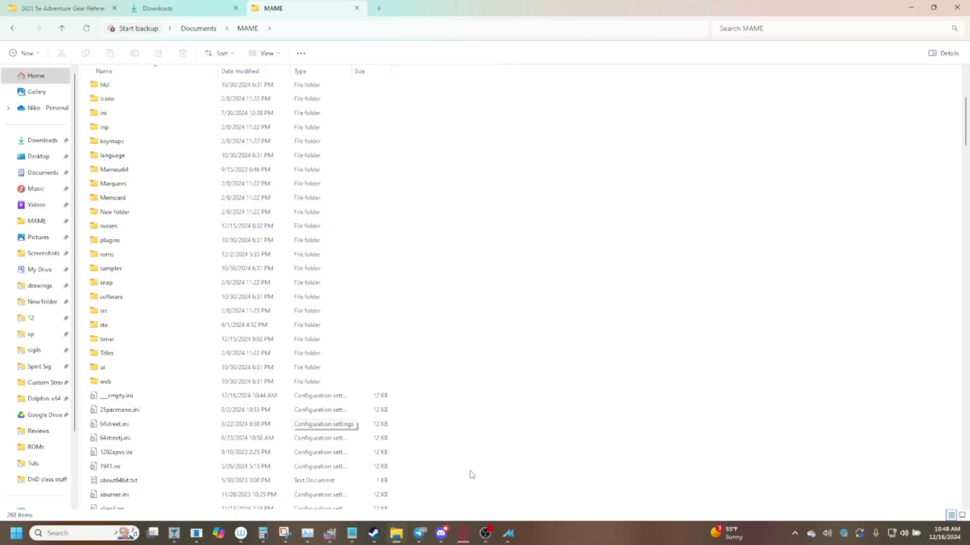
Switch to MAME, check that Cheats is On under Miscellaneous Options in General Settings, and save the settings
left_click(513, 538)
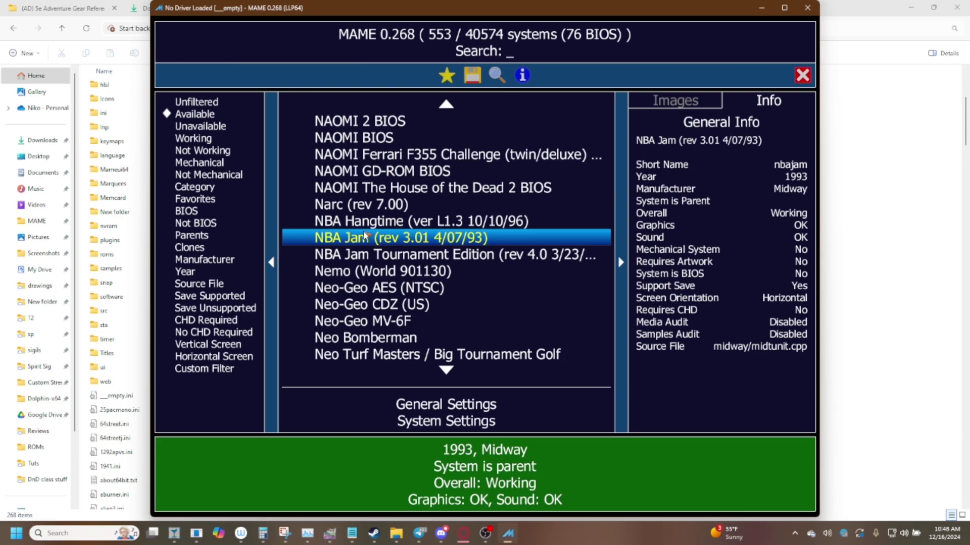
left_click(440, 404)
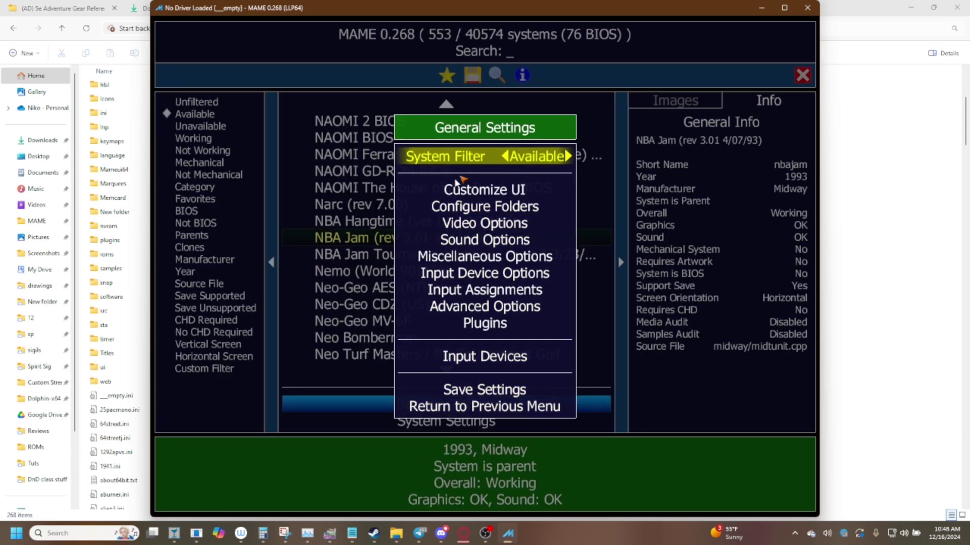
left_click(437, 257)
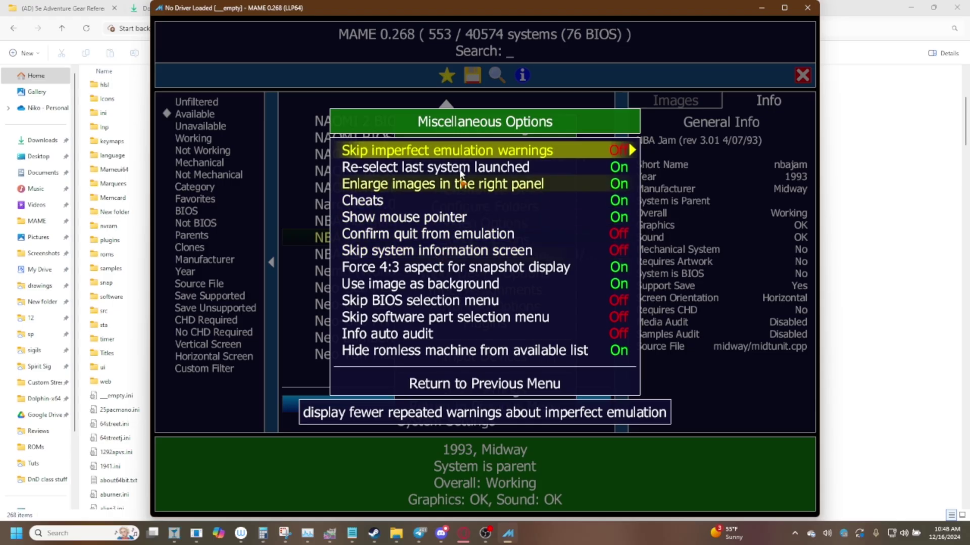
left_click(469, 205)
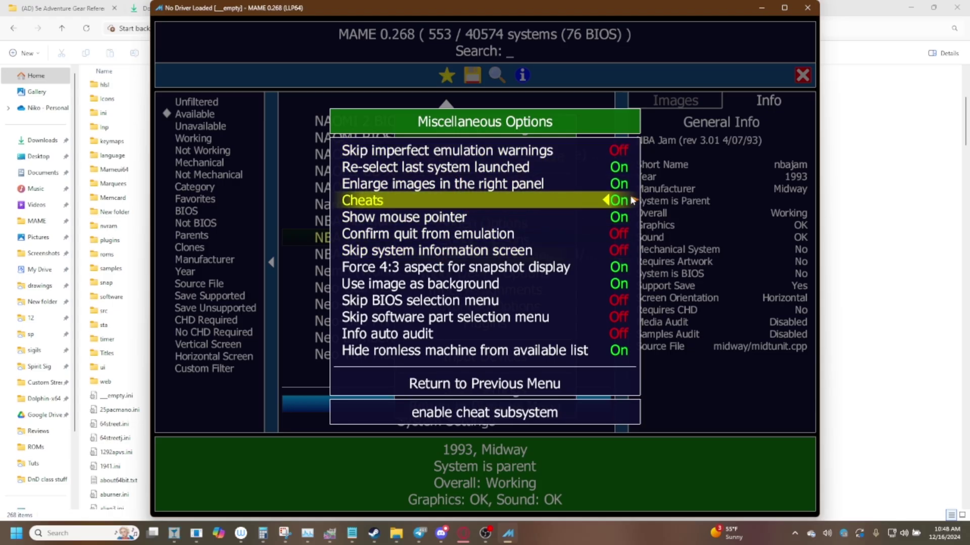
left_click(439, 385)
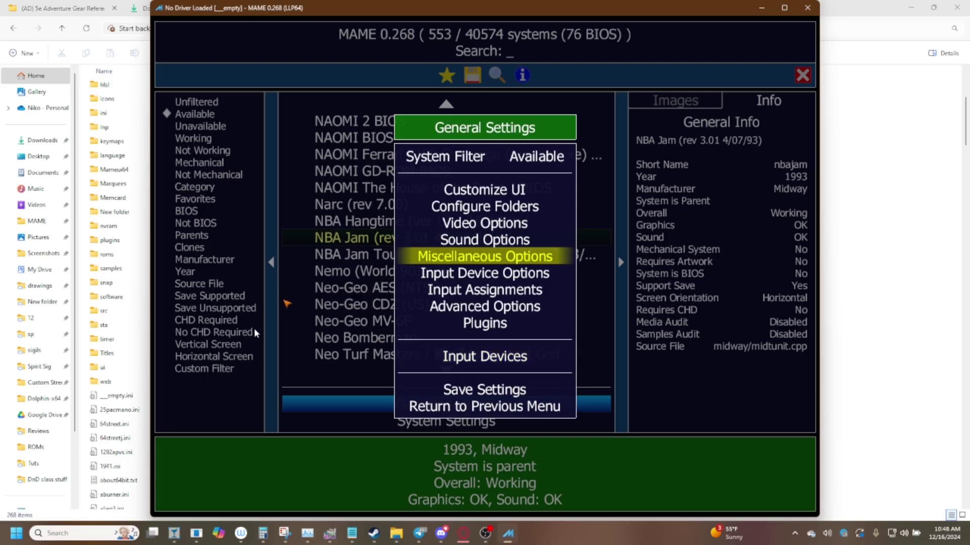
left_click(473, 392)
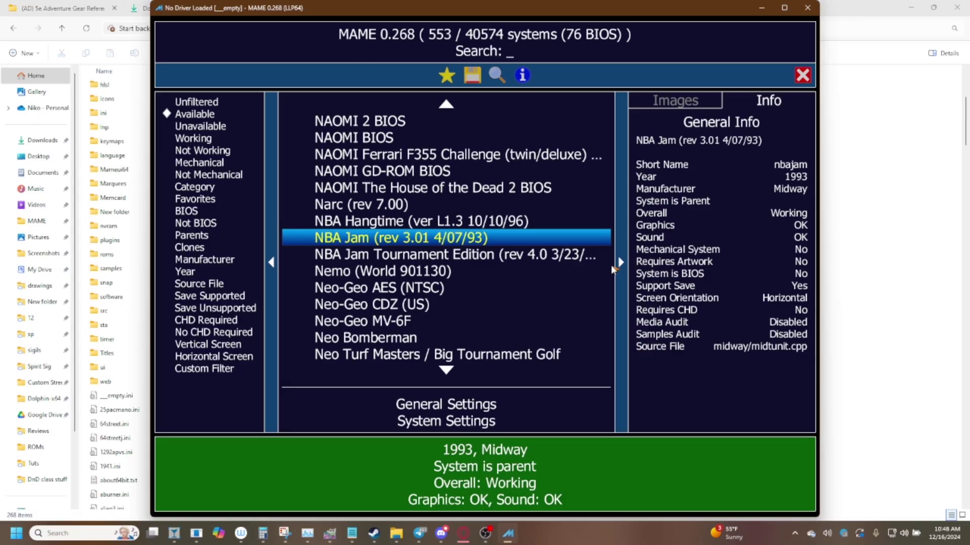
Find Metal Slug 2 - Super Vehicle-001/II in the available systems and launch it past the system information screen
scroll(434, 240, "up", 20)
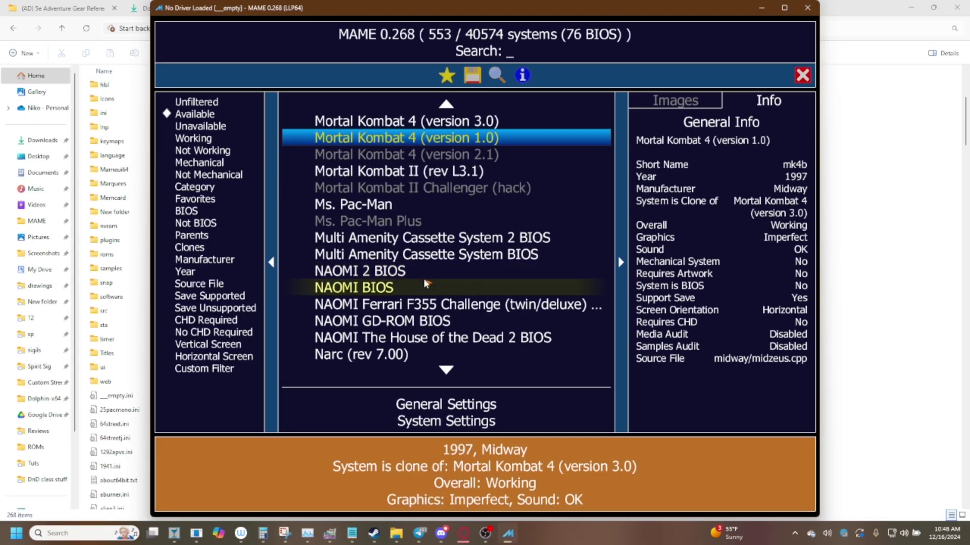
scroll(425, 292, "down", 15)
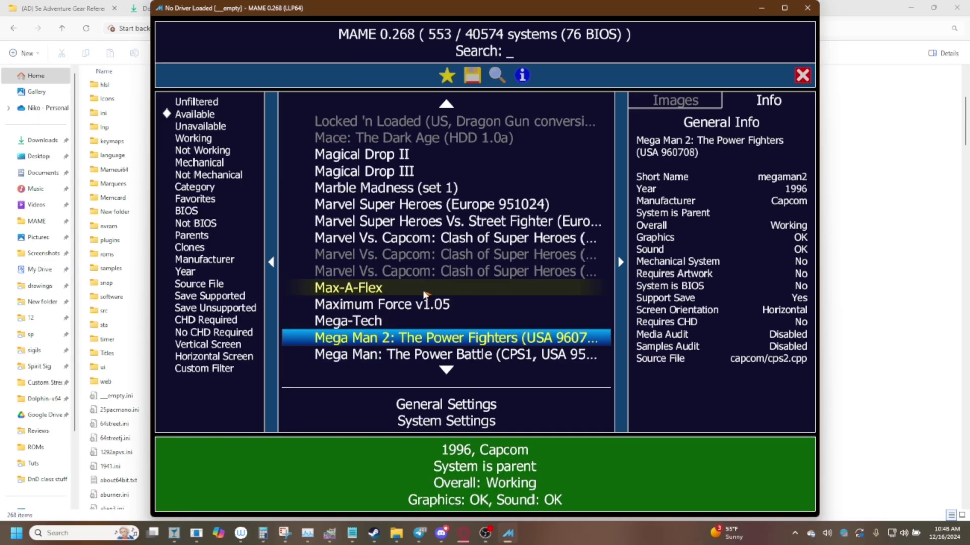
scroll(495, 323, "down", 3)
scroll(495, 323, "down", 3)
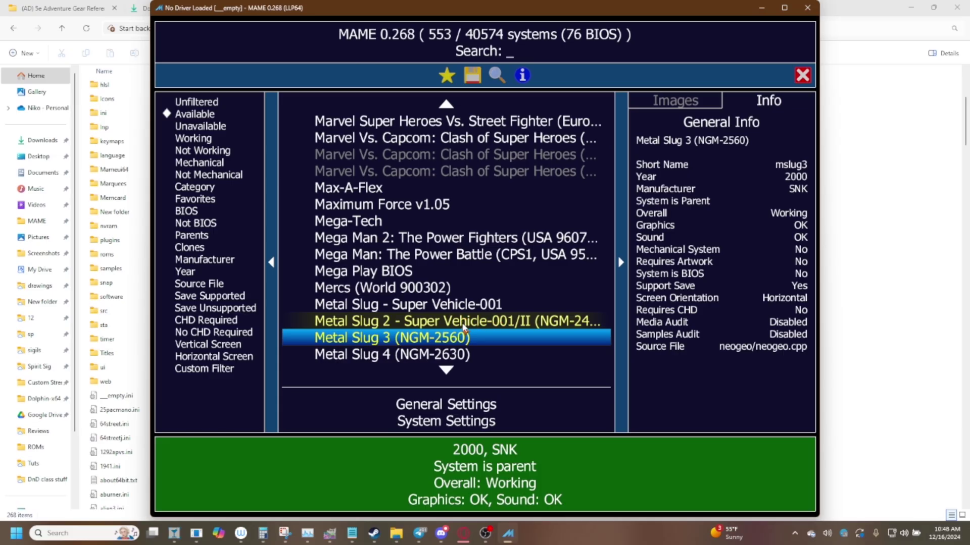
left_click(463, 328)
left_click(463, 327)
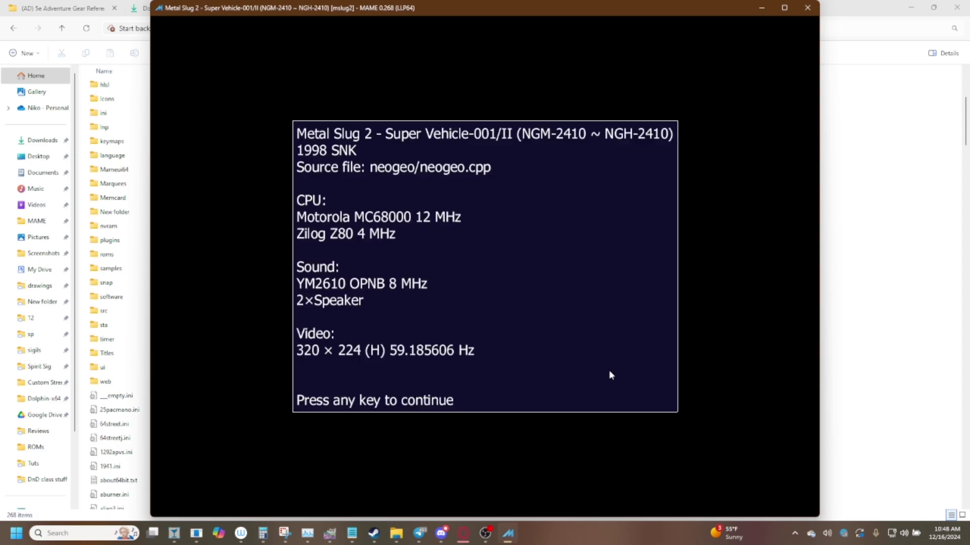
key("Return")
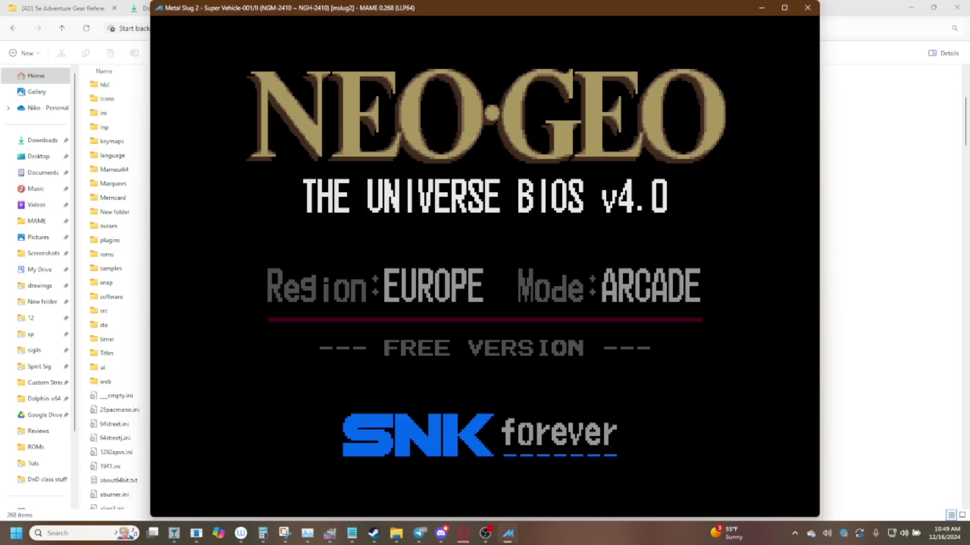
Open the Slider Controls for the running Metal Slug 2 game
key("Tab")
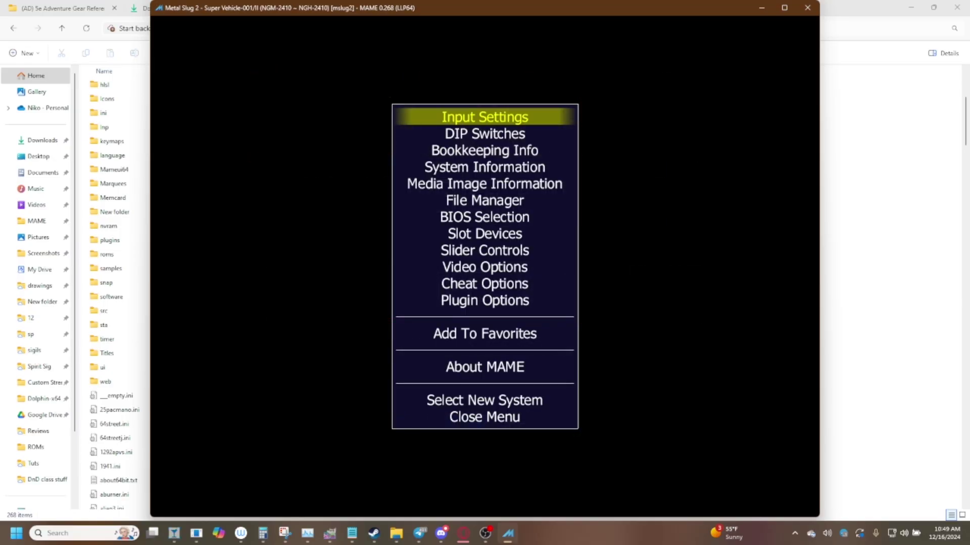
key("Down")
key("Down")
key("Down")
key("Down")
key("Down")
key("Down")
key("Down")
key("Down")
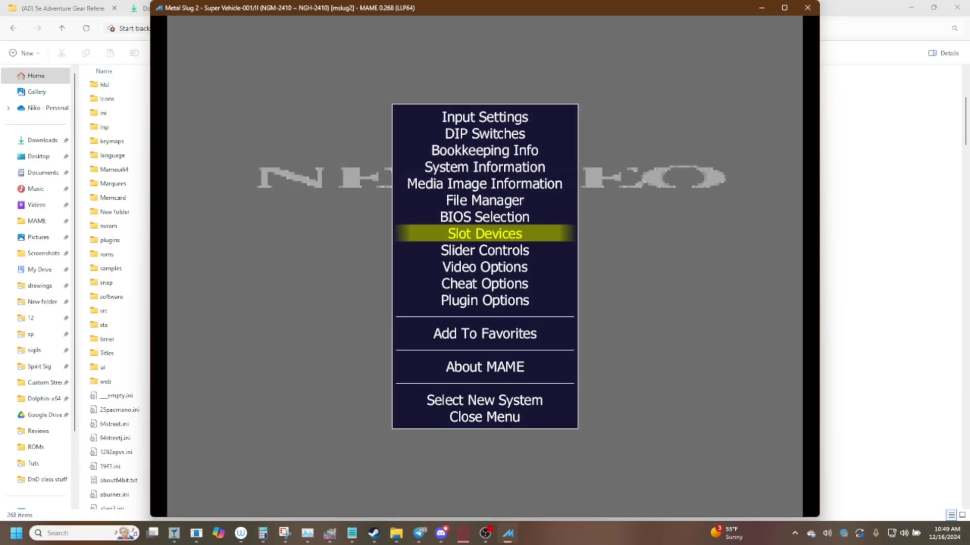
key("Return")
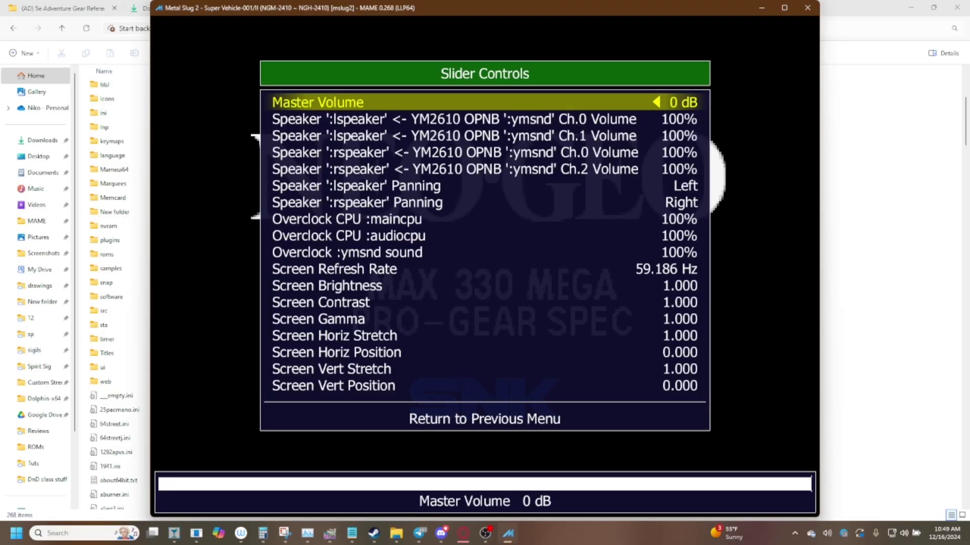
Set Overclock CPU :maincpu to 250% and return to the game
key("Down")
key("Down")
key("Down")
key("Down")
key("Down")
key("Down")
key("Down")
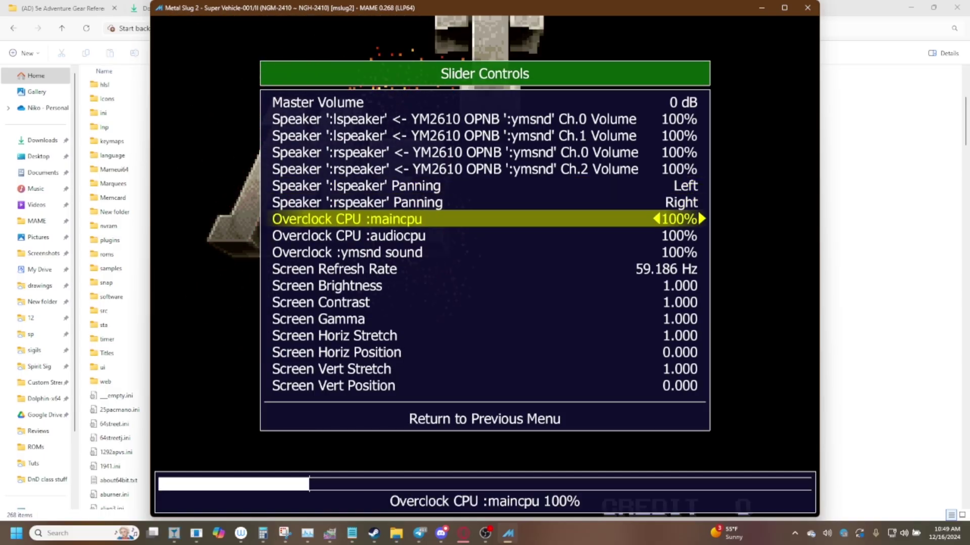
key("Down")
key("Down")
key("Down")
key("Up")
key("Up")
key("Up")
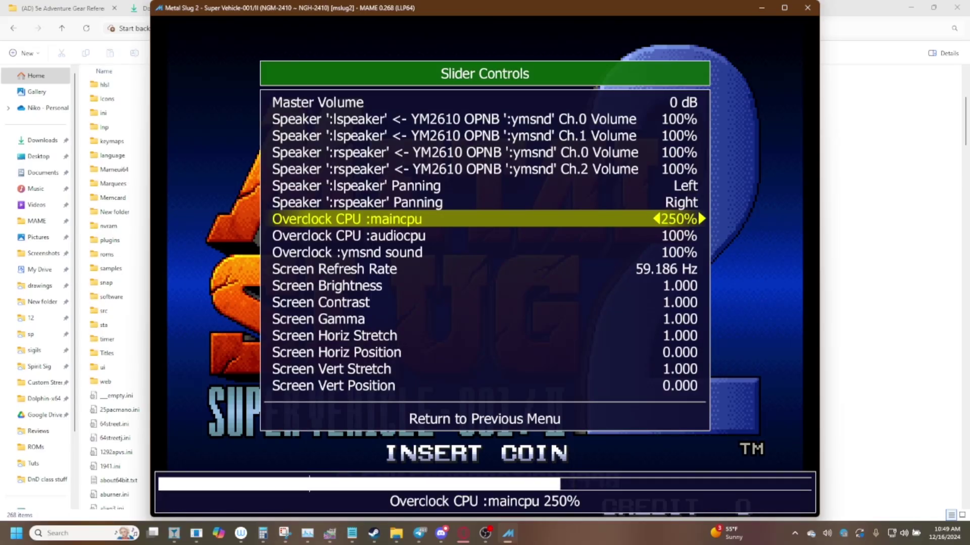
key("Right")
key("Tab")
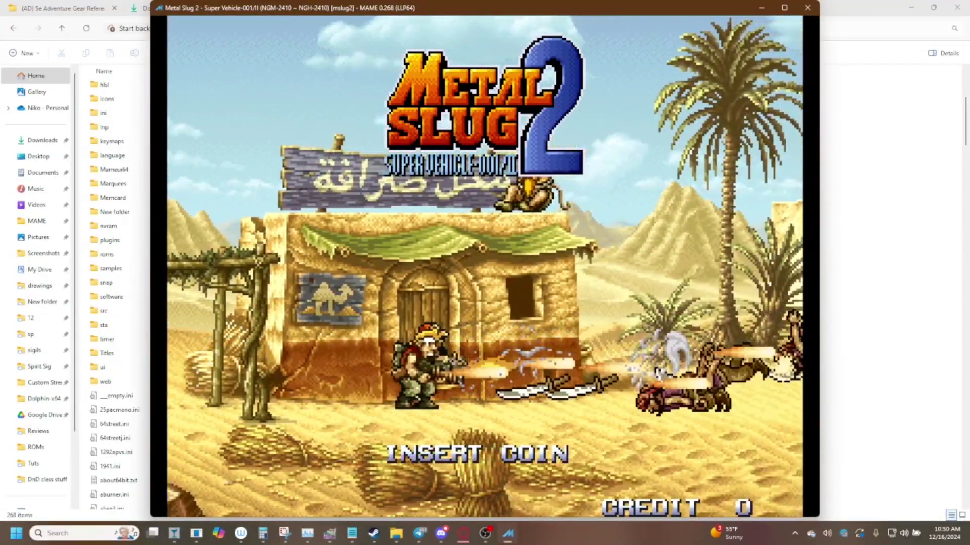
Reset Metal Slug 2 and set Overclock CPU :maincpu back to 100%
key("F3")
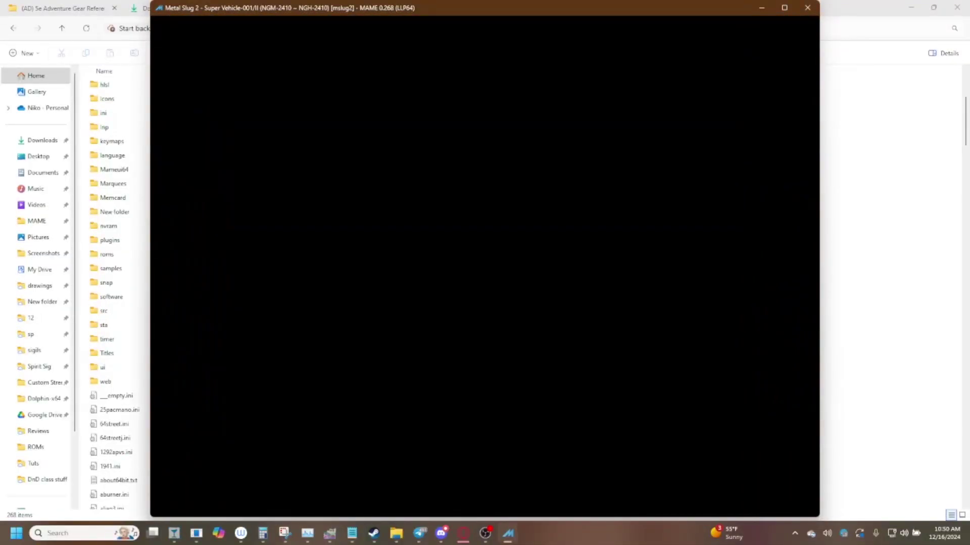
key("grave")
key("ctrl+Left")
key("ctrl+Left")
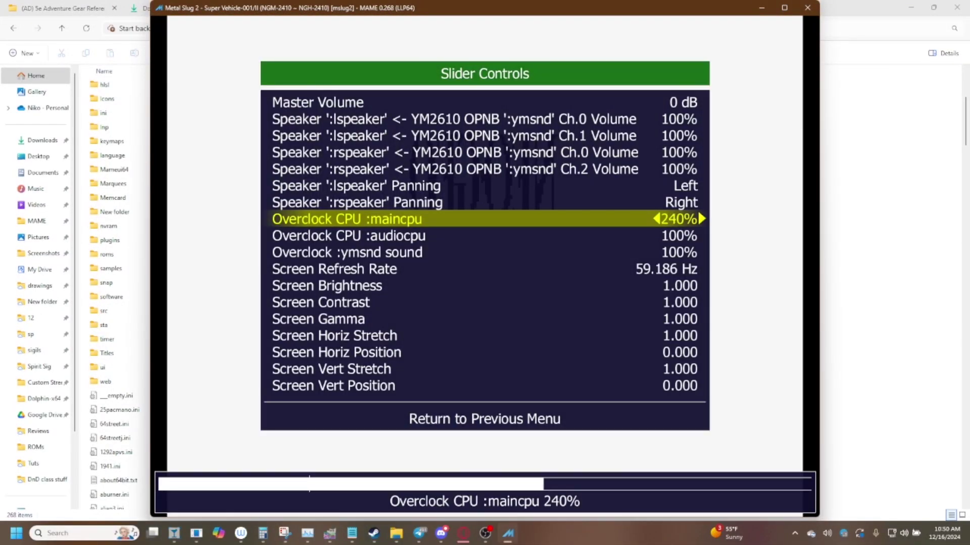
key("ctrl+Left")
key("ctrl+Left")
key("ctrl+Left")
key("ctrl+Left")
key("ctrl+Left")
key("ctrl+Left")
key("ctrl+Left")
key("ctrl+Left")
key("ctrl+Left")
key("ctrl+Left")
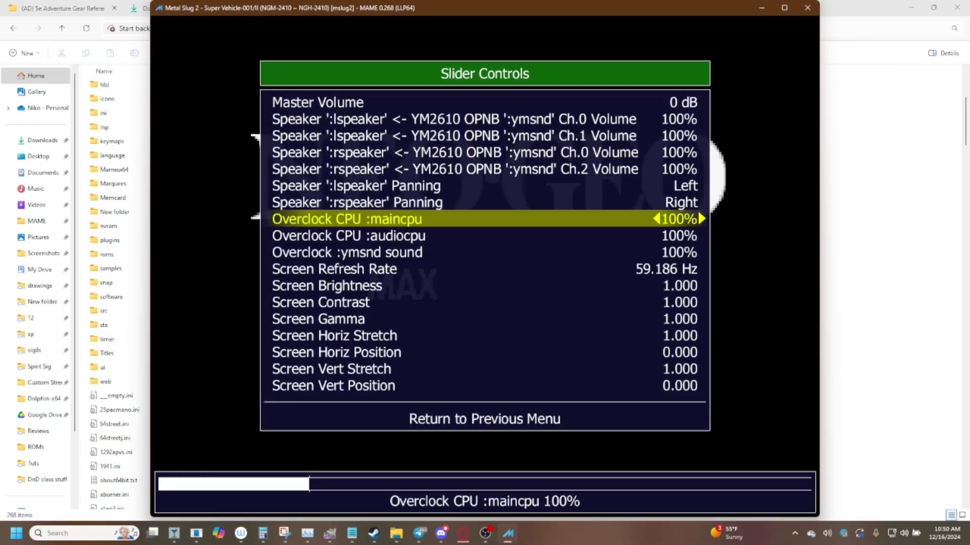
key("grave")
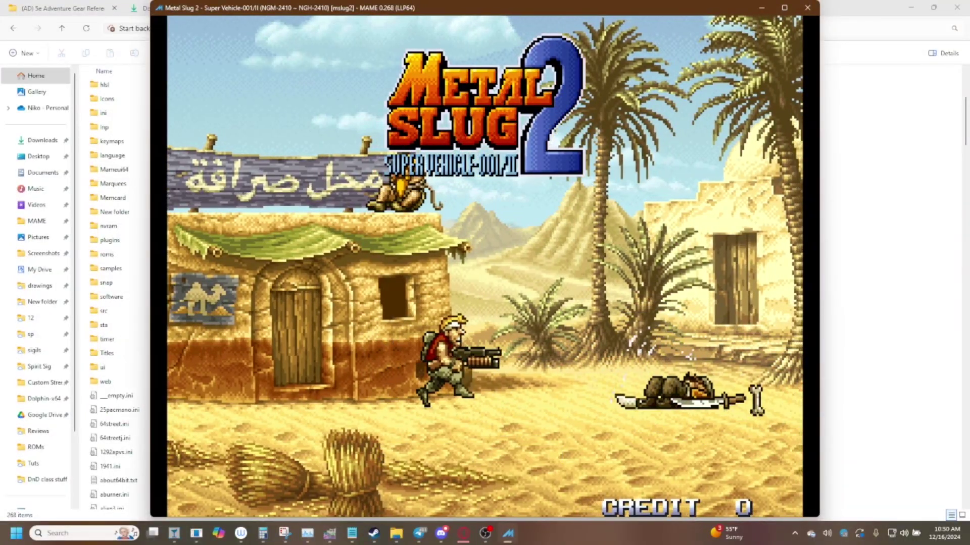
Set Overclock CPU :maincpu to 150% and close the slider controls
key("grave")
key("Down")
key("Up")
key("Right")
key("Right")
key("Right")
key("Right")
key("Right")
key("Right")
key("Right")
key("Right")
key("Right")
key("Right")
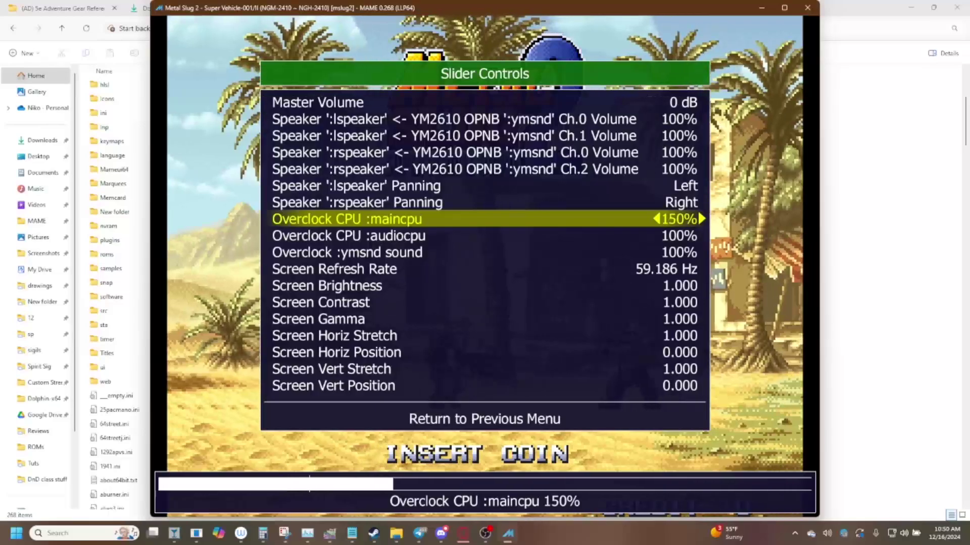
key("grave")
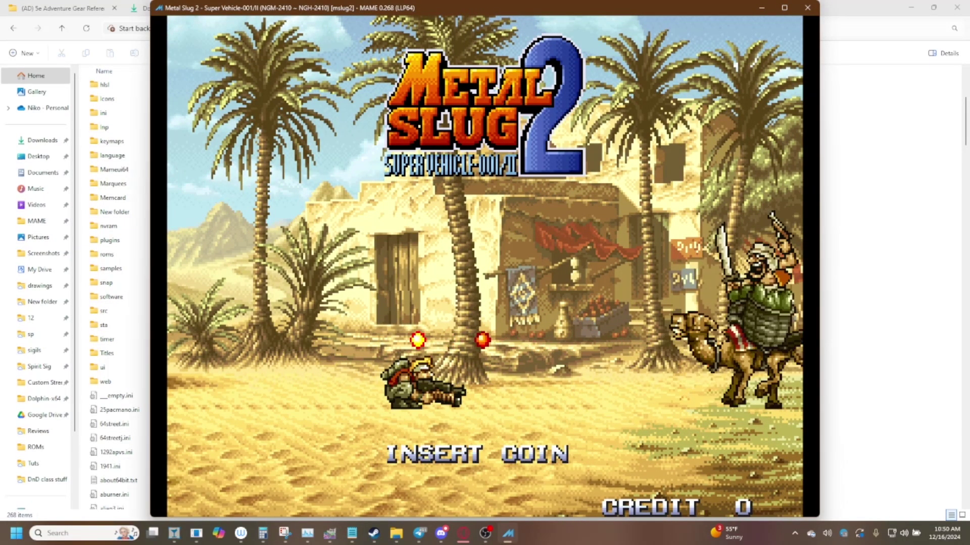
Quit Metal Slug 2, browse the available systems, and launch Magical Drop III
key("Escape")
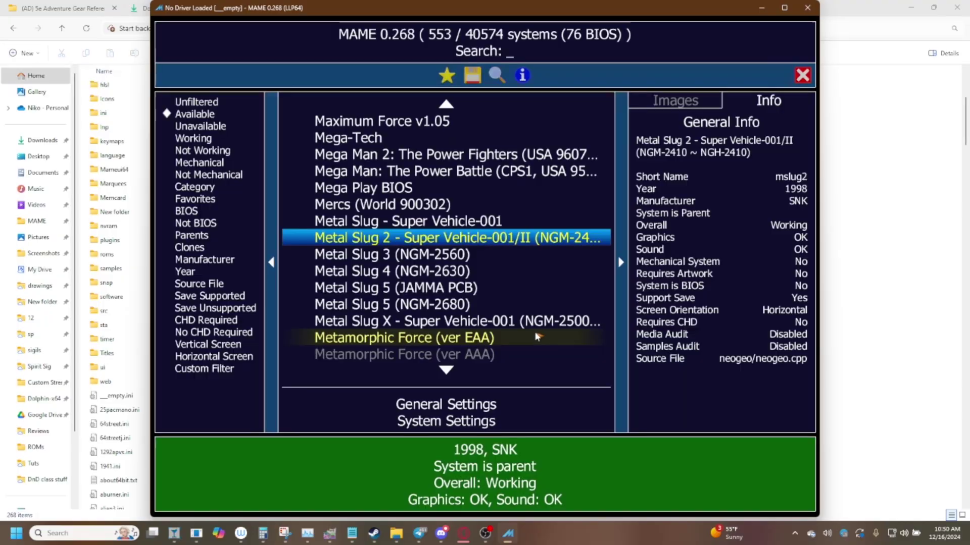
key("Down")
key("Down")
key("Down")
key("Down")
key("Down")
key("Down")
key("Down")
key("Down")
key("Down")
key("Down")
key("Down")
key("Down")
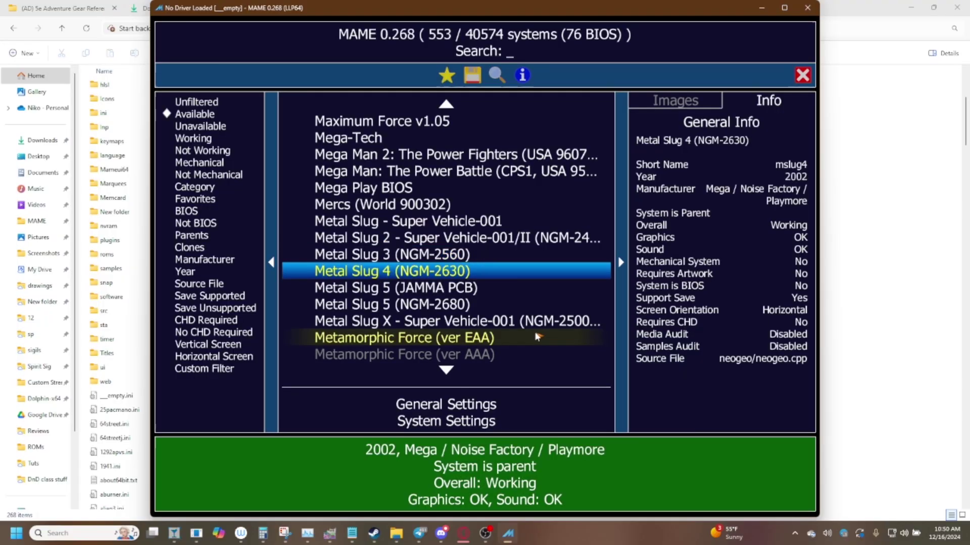
key("Down")
key("Down")
key("Down")
key("Down")
key("Down")
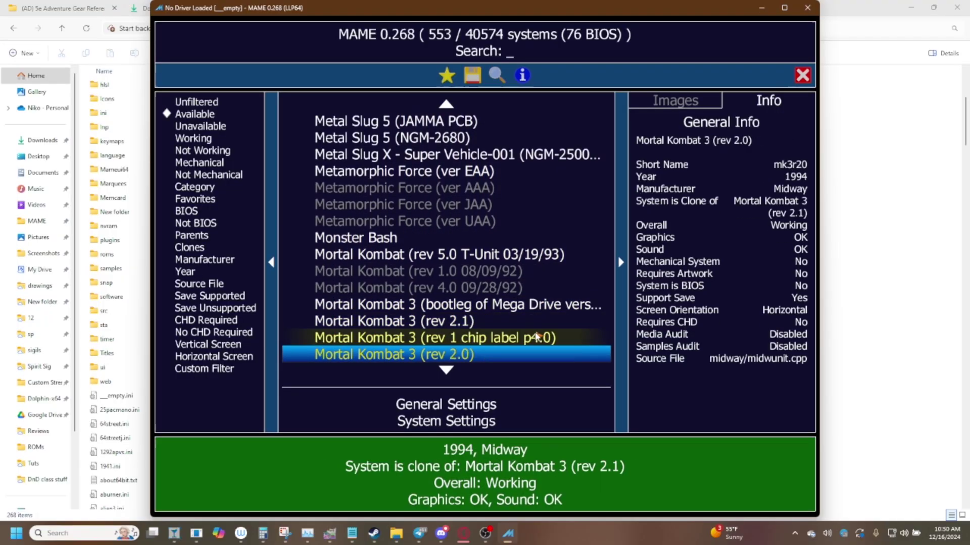
key("Up")
key("Return")
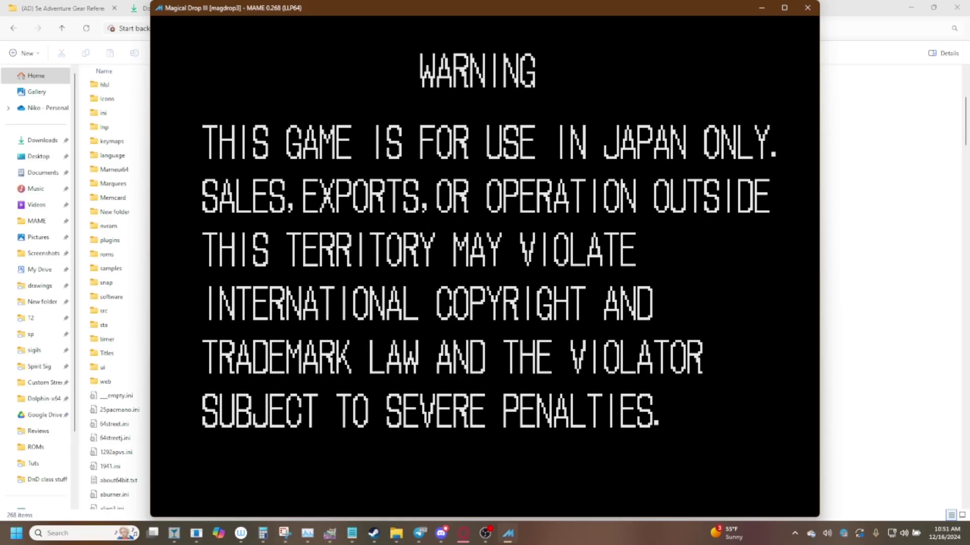
Open the cheat options for Magical Drop III
key("Tab")
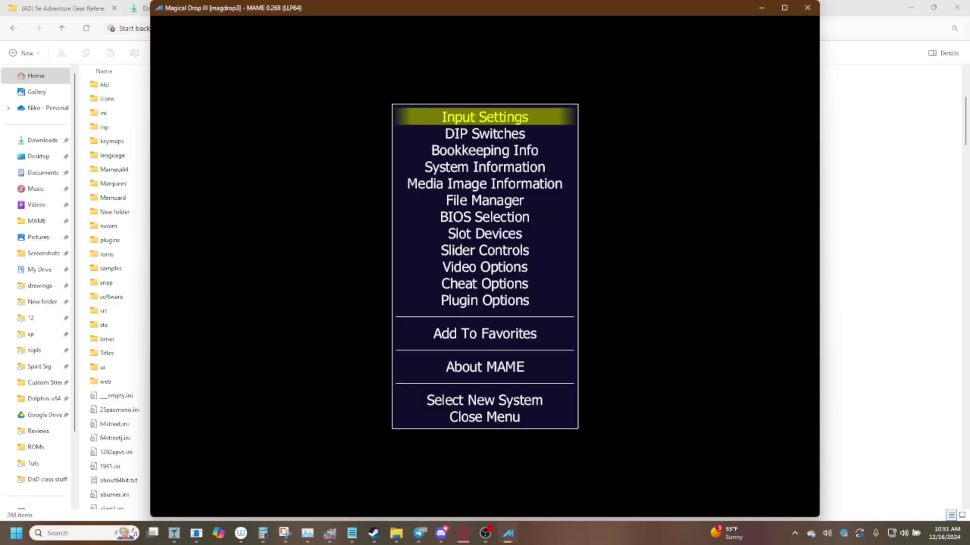
key("Down")
key("Down")
key("Down")
key("Down")
key("Down")
key("Down")
key("Down")
key("Down")
key("Down")
key("Down")
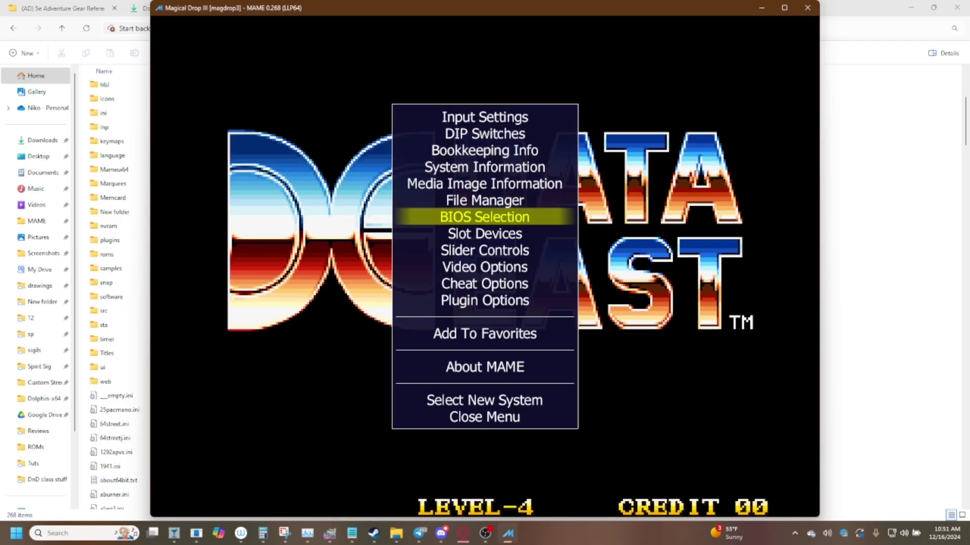
key("Return")
Turn on the Unlock Secret Characters cheat in the first group of cheats
key("Up")
key("Up")
key("Up")
key("Up")
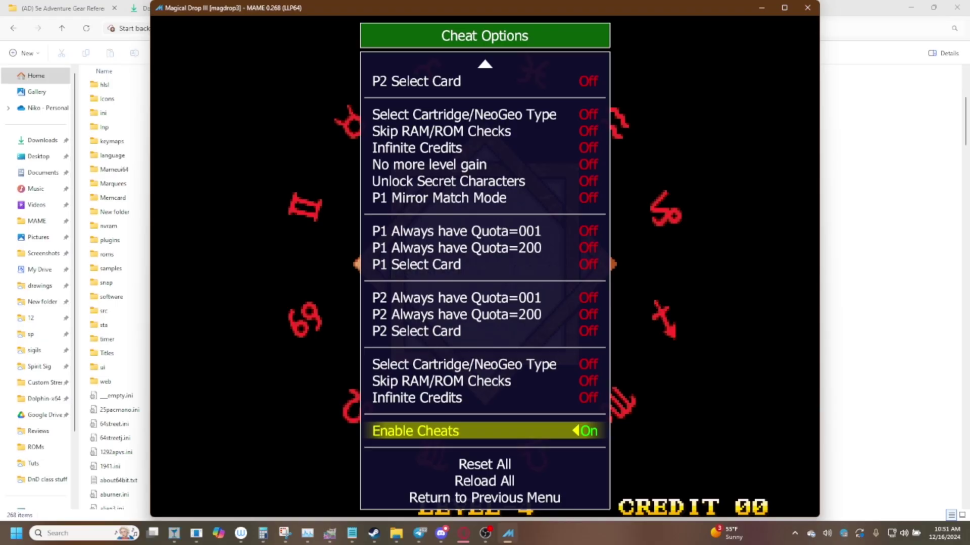
key("Down")
key("Down")
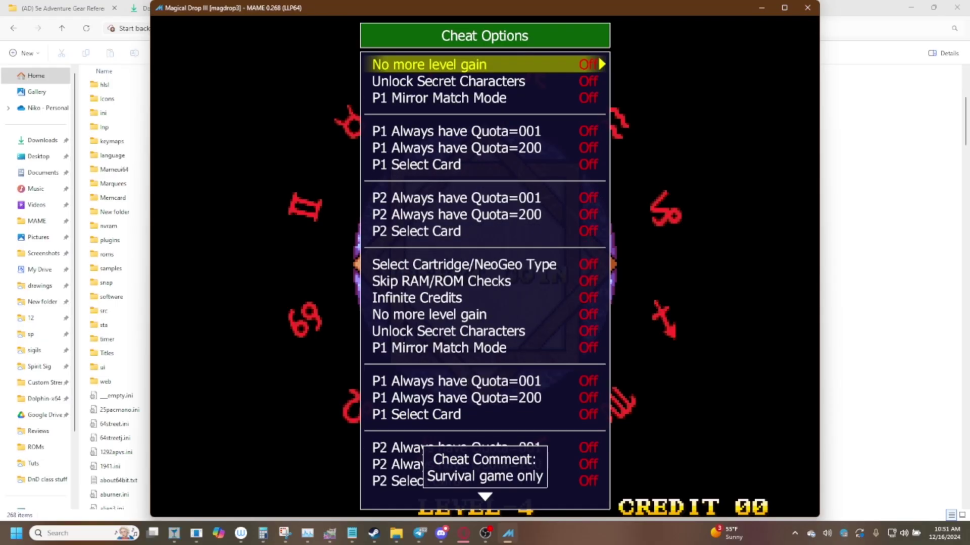
key("Down")
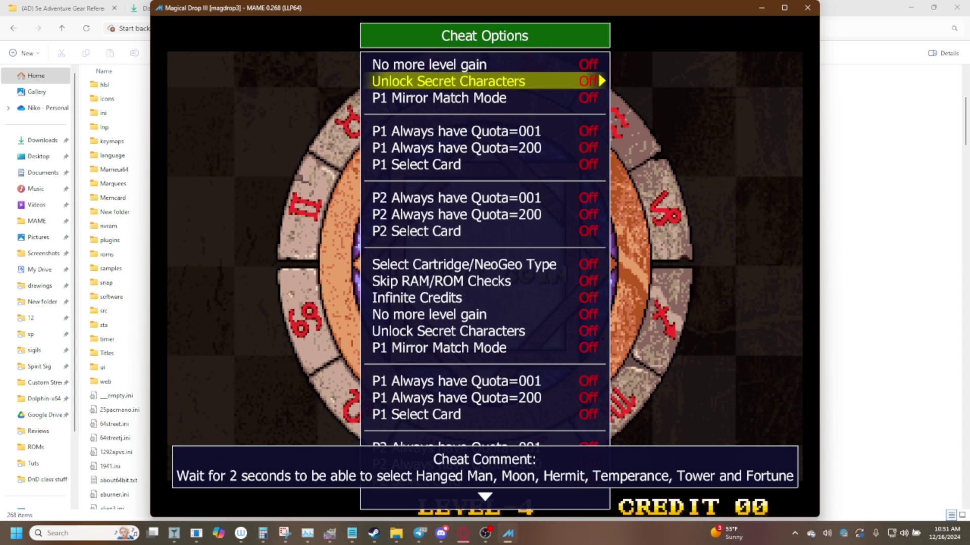
key("Right")
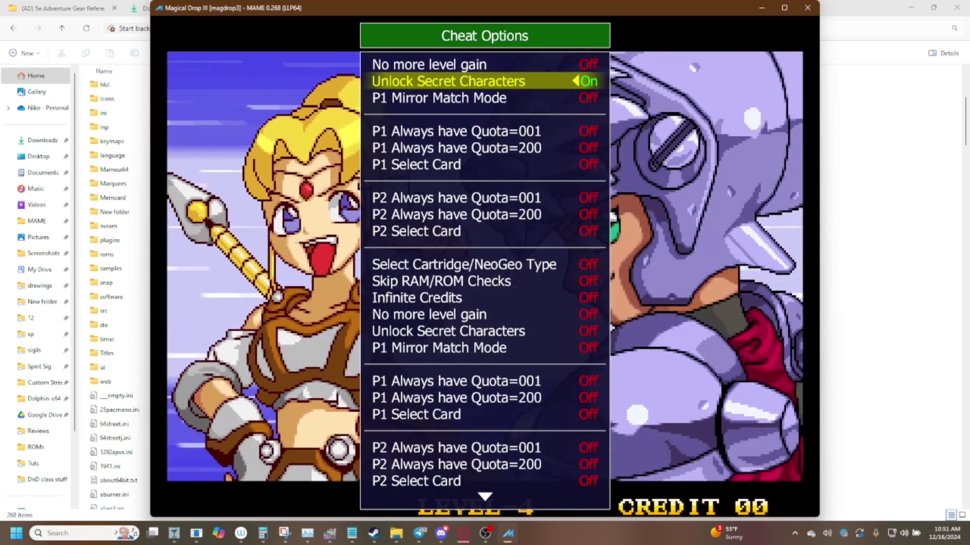
Return to the game, insert three coins, and start a one-player VS CPU story mode game
key("Tab")
key("5")
key("5")
key("5")
key("1")
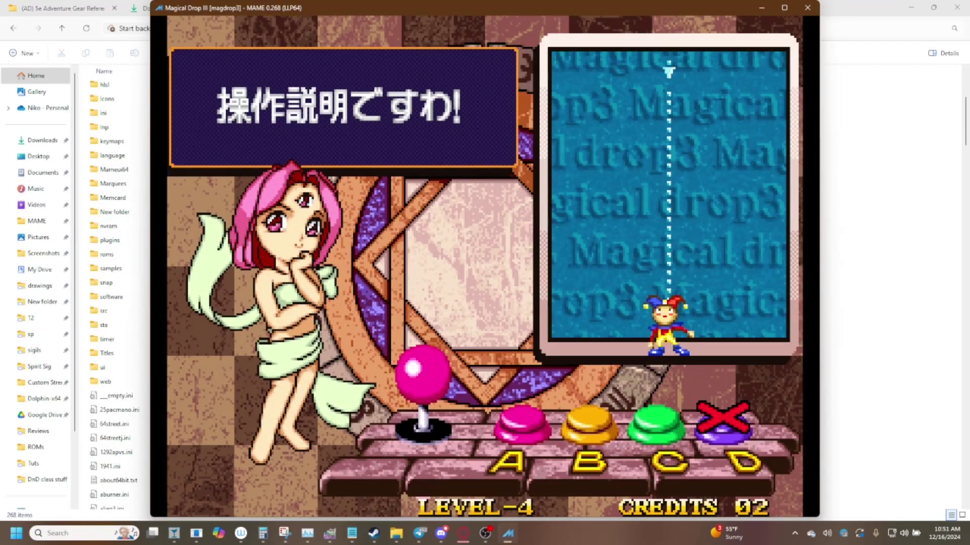
key("ctrl")
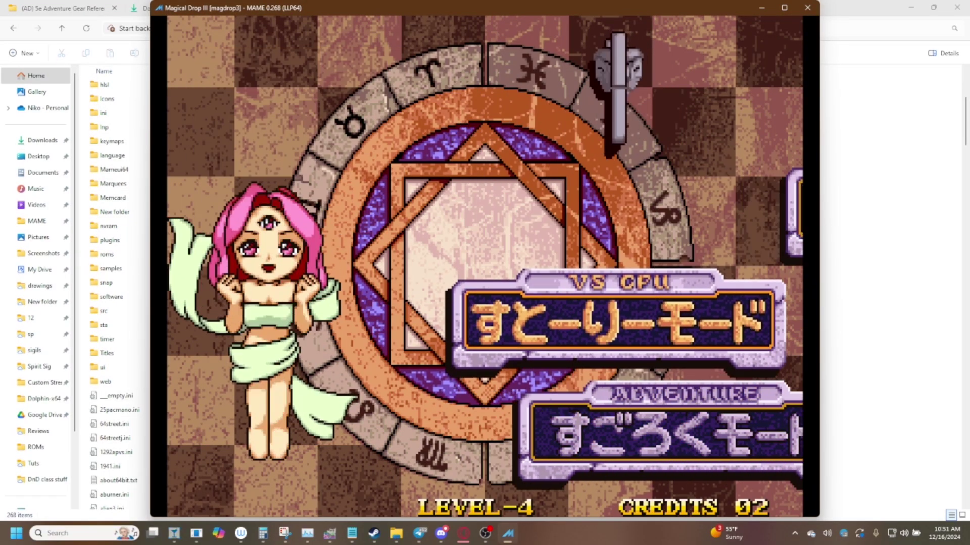
key("ctrl")
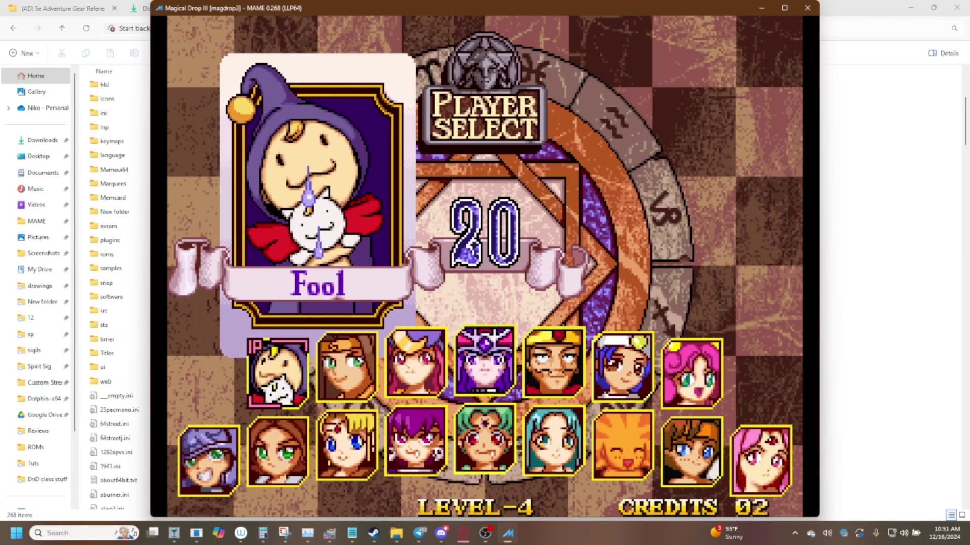
Examine the character roster on the player select screen, including the unlocked secret characters
key("Left")
key("Left")
key("Left")
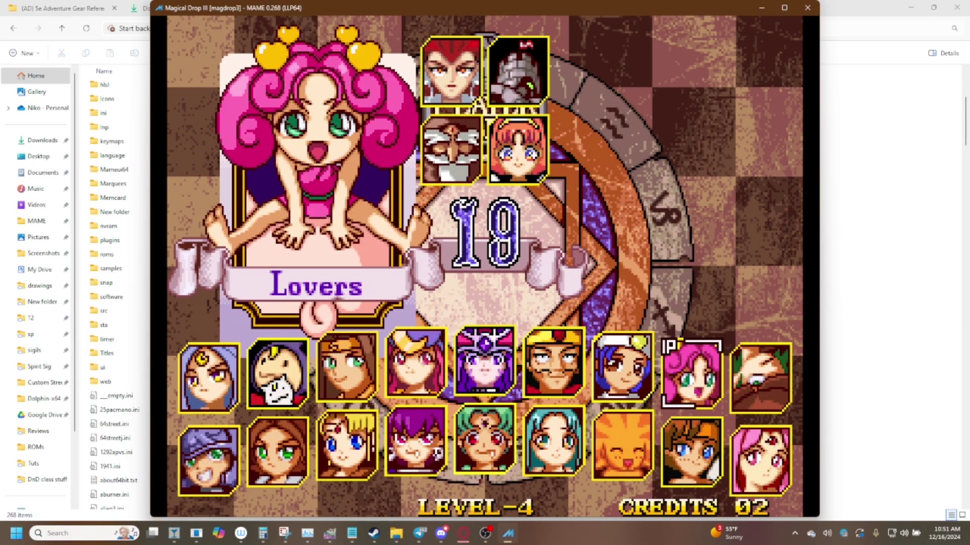
key("Left")
key("Left")
key("Left")
key("Left")
key("Right")
key("Down")
key("Left")
key("Left")
key("Up")
key("Left")
key("Left")
key("Left")
key("Left")
key("Left")
key("Left")
key("Left")
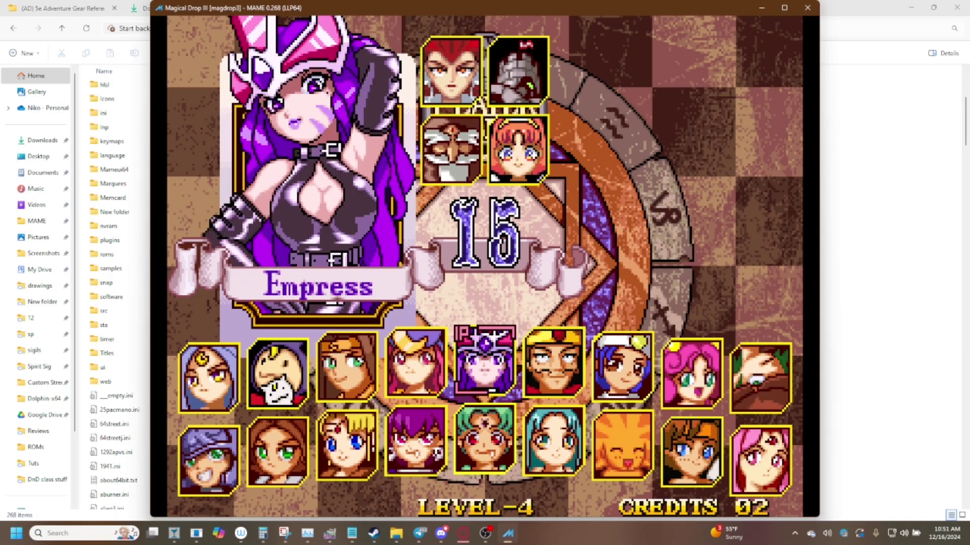
Highlight the unlocked characters Hermit, Temperance, and Hanged Man one after another to view their portraits
key("Left")
key("Right")
key("Down")
key("Left")
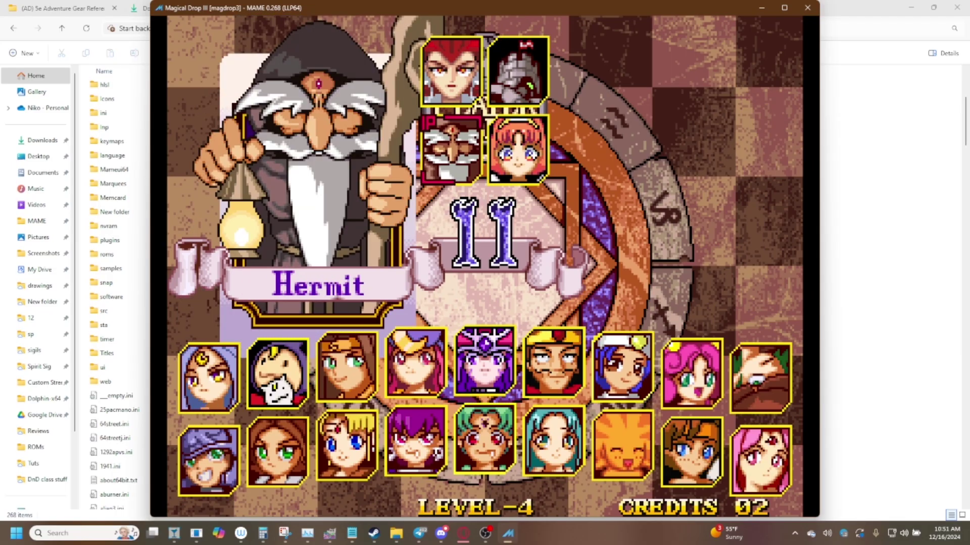
key("Right")
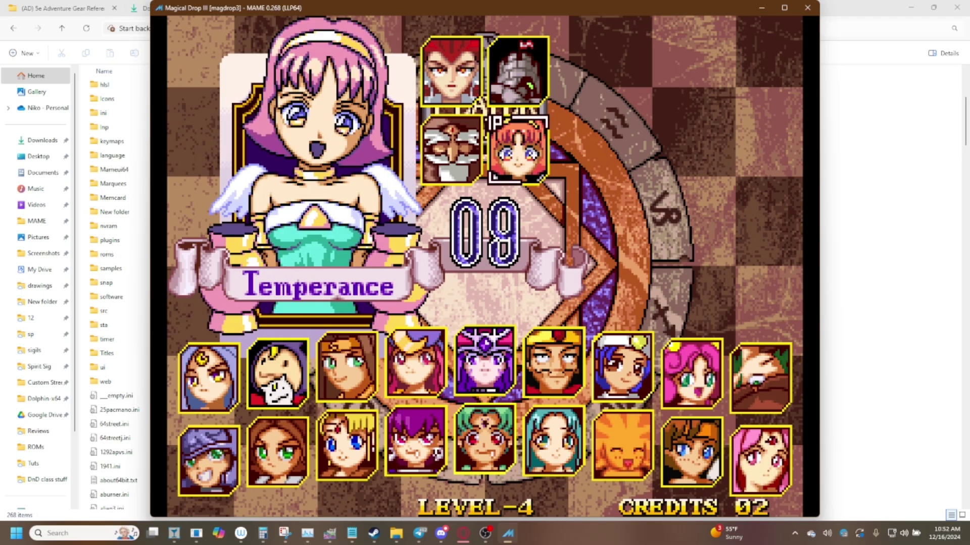
key("Down")
key("Right")
key("Right")
key("Right")
key("Right")
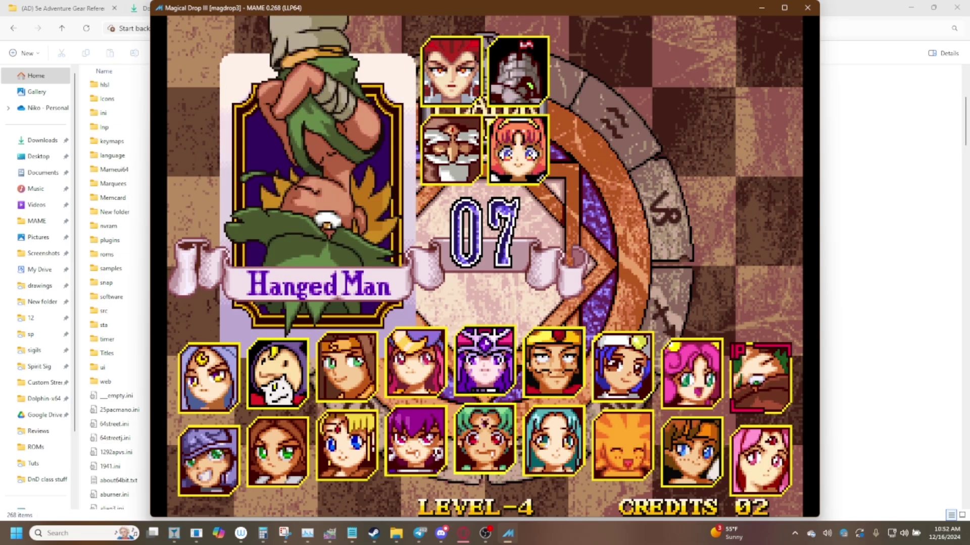
Compare Devil with Hanged Man and the neighbouring characters on the player select screen
key("Right")
key("Right")
key("Right")
key("Right")
key("Right")
key("Down")
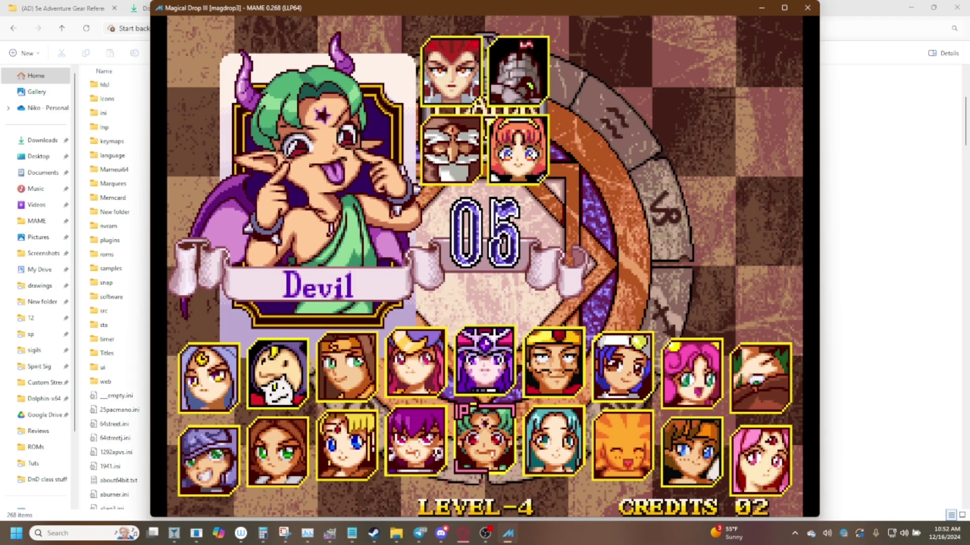
key("Up")
key("Left")
key("Left")
key("Left")
key("Left")
key("Left")
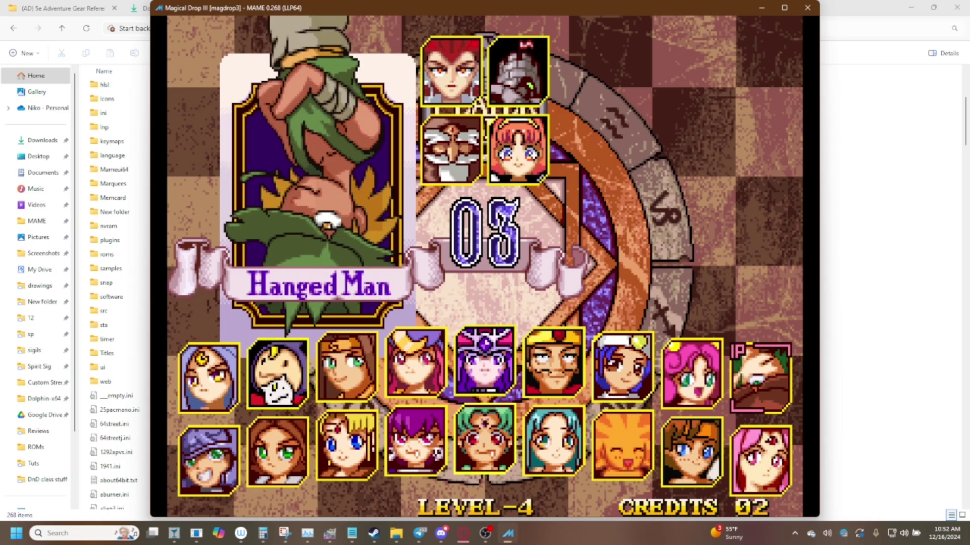
key("Right")
key("Right")
key("Right")
key("Right")
key("Up")
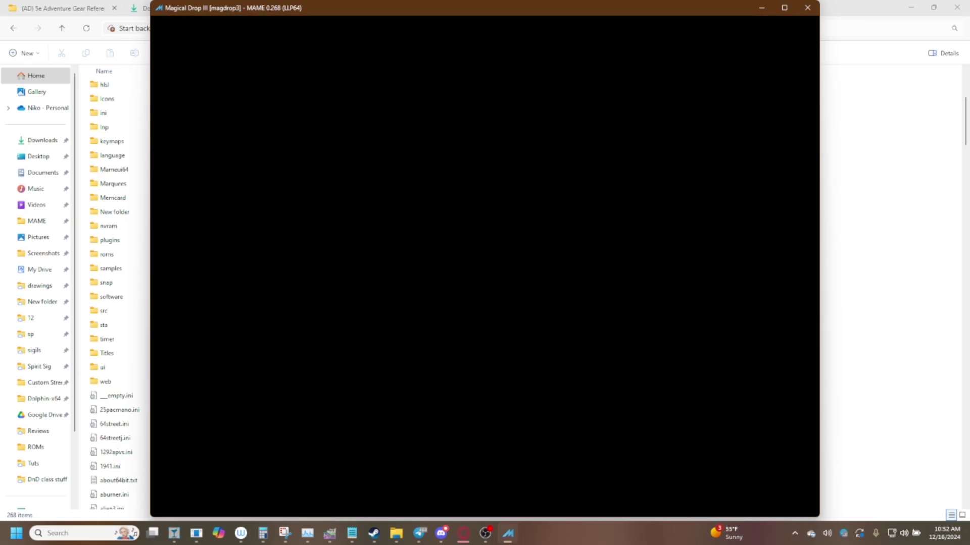
Reopen the cheat options and go to the P1 Select Card cheat
key("Tab")
key("Up")
key("Up")
key("Up")
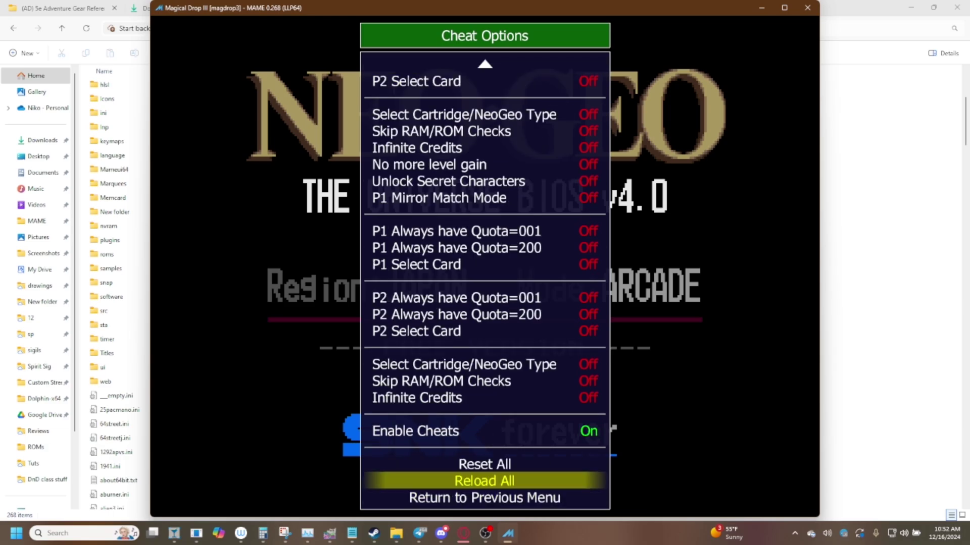
key("Down")
key("Down")
key("Down")
key("Down")
key("Down")
key("Down")
key("Right")
key("Down")
key("Down")
key("Down")
key("Down")
key("Down")
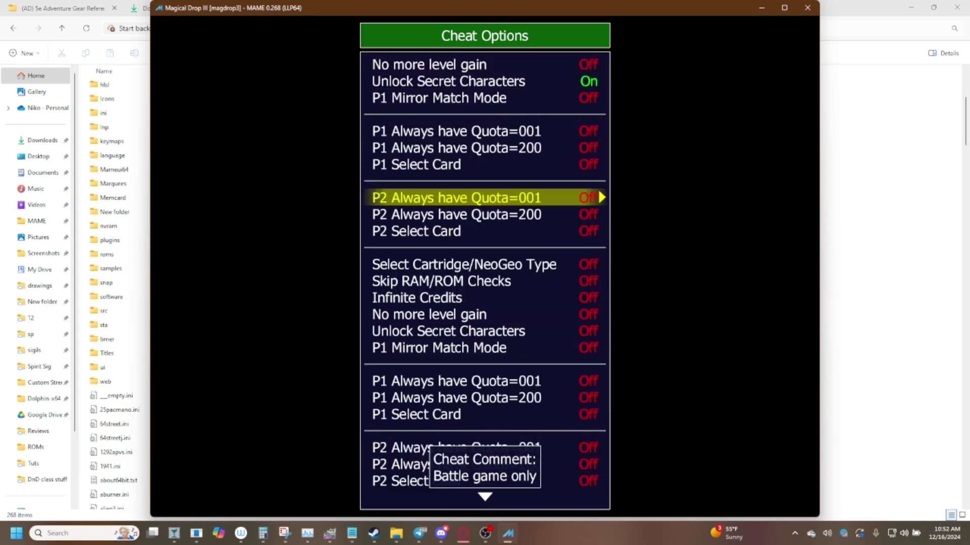
key("Up")
Set the P1 Select Card cheat to #Black Pierrot#
key("Right")
key("Right")
key("Right")
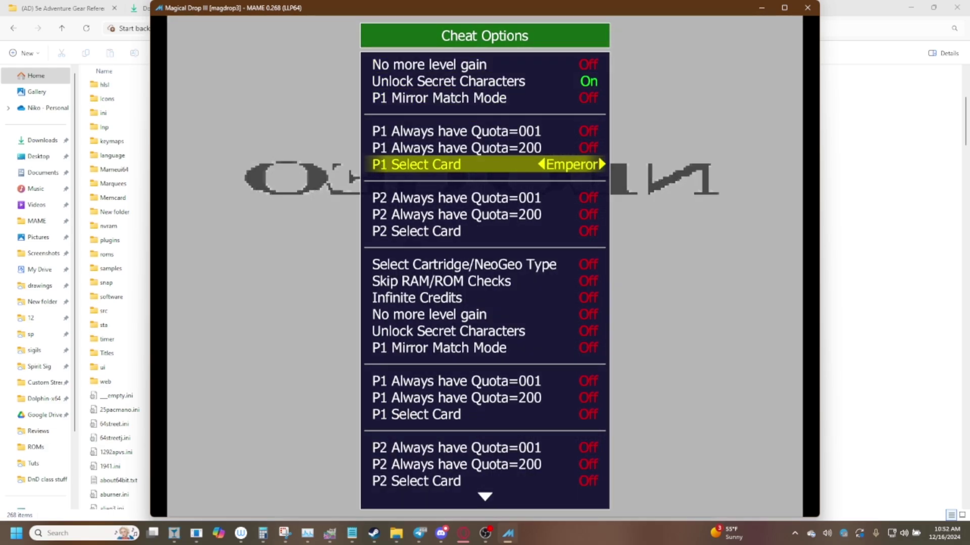
key("Right")
key("Right")
key("Right")
key("Right")
key("Right")
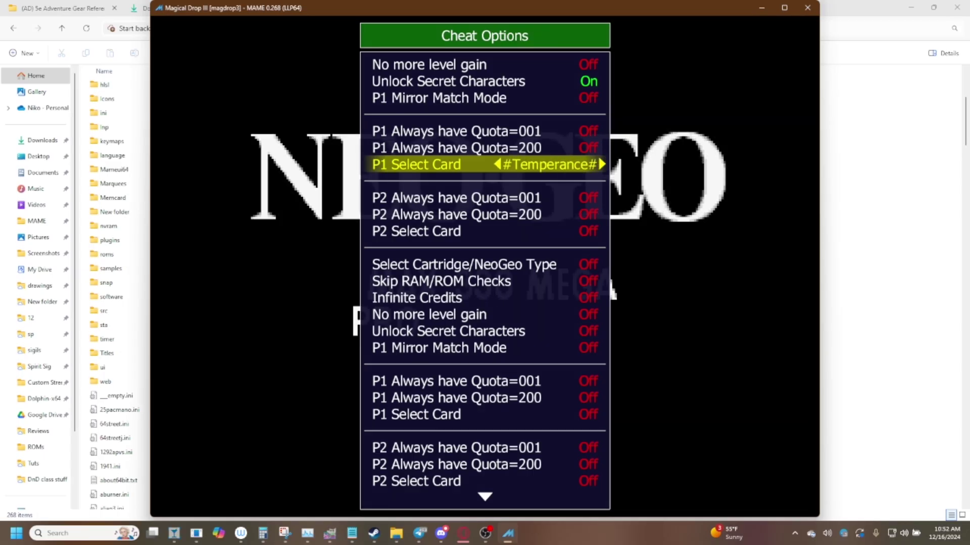
key("Right")
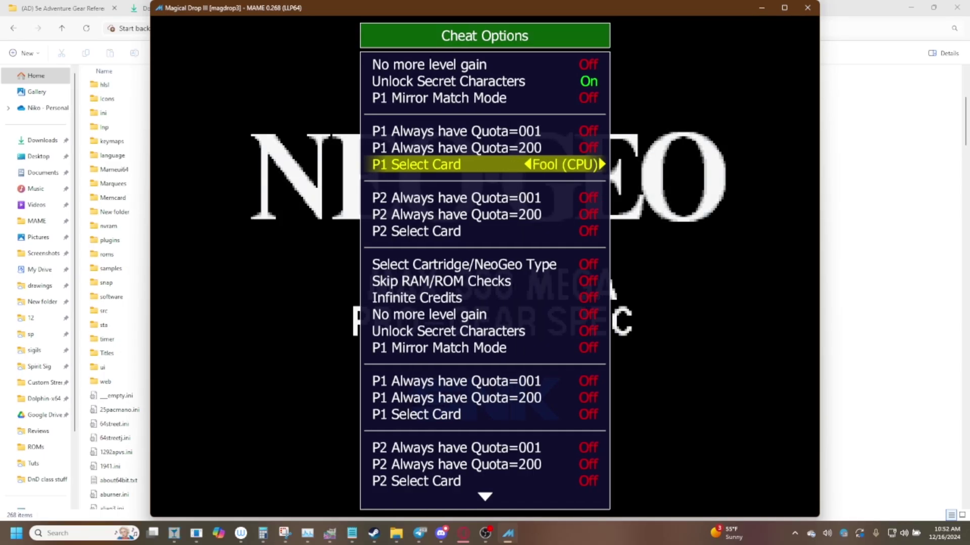
key("Right")
key("Right")
key("Up")
key("Down")
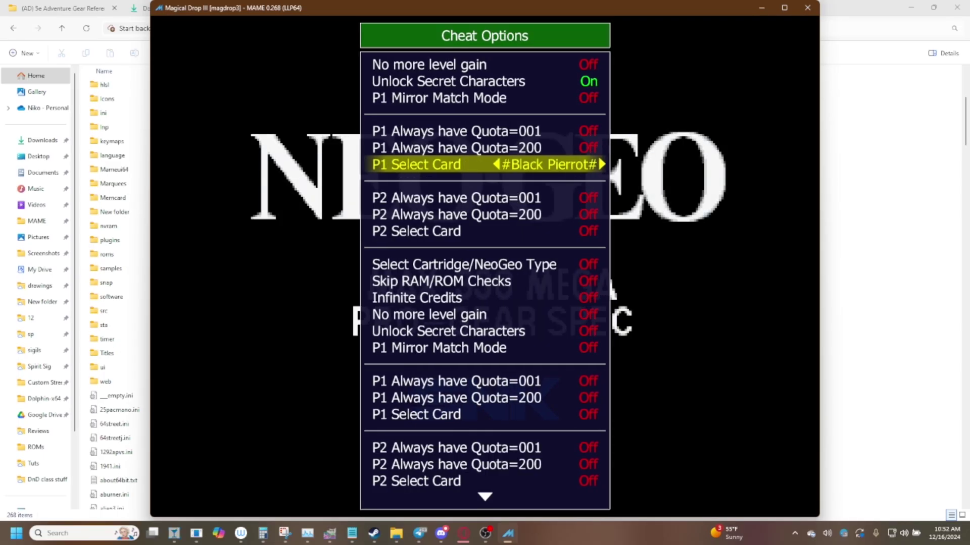
Try #Strength's Father# for P1 Select Card, return it to #Black Pierrot#, and quit Magical Drop III
key("Right")
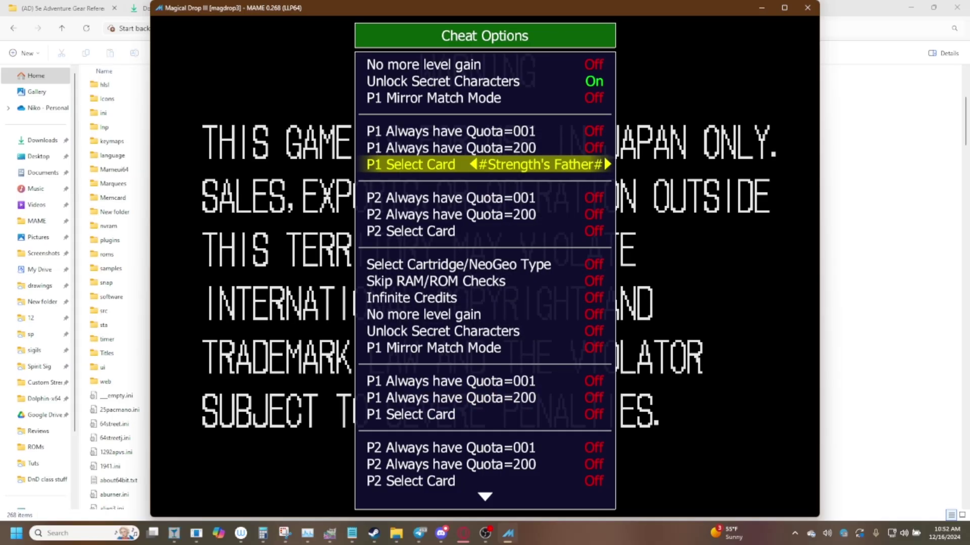
key("Right")
key("Left")
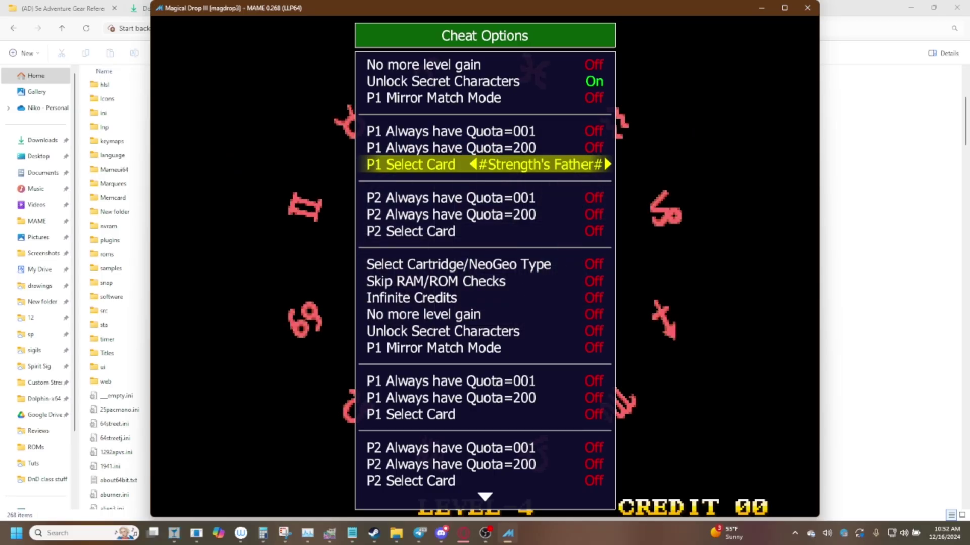
key("Left")
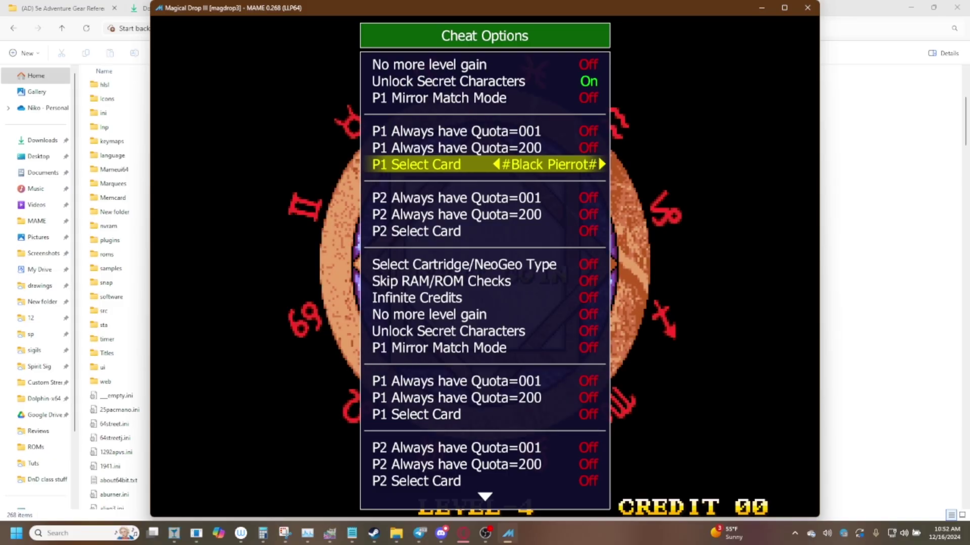
key("Tab")
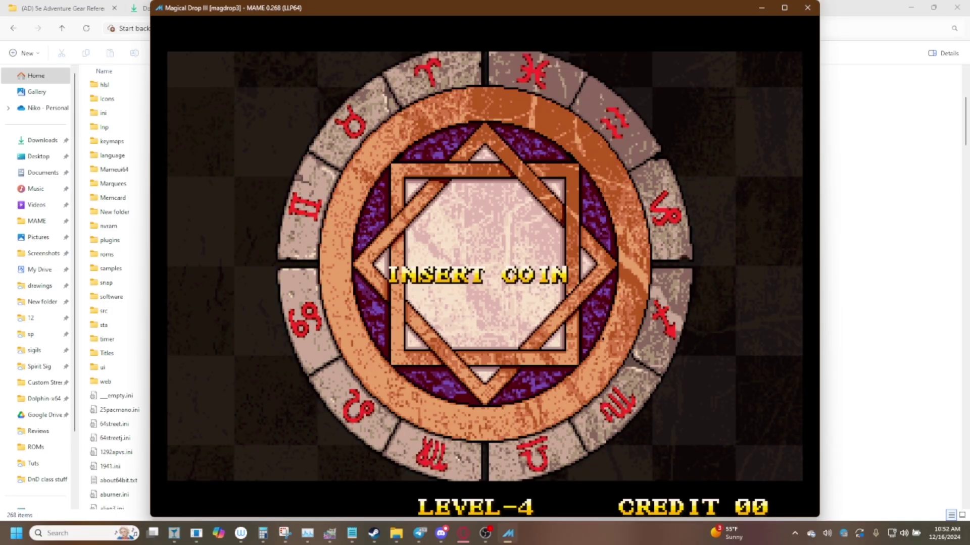
key("Escape")
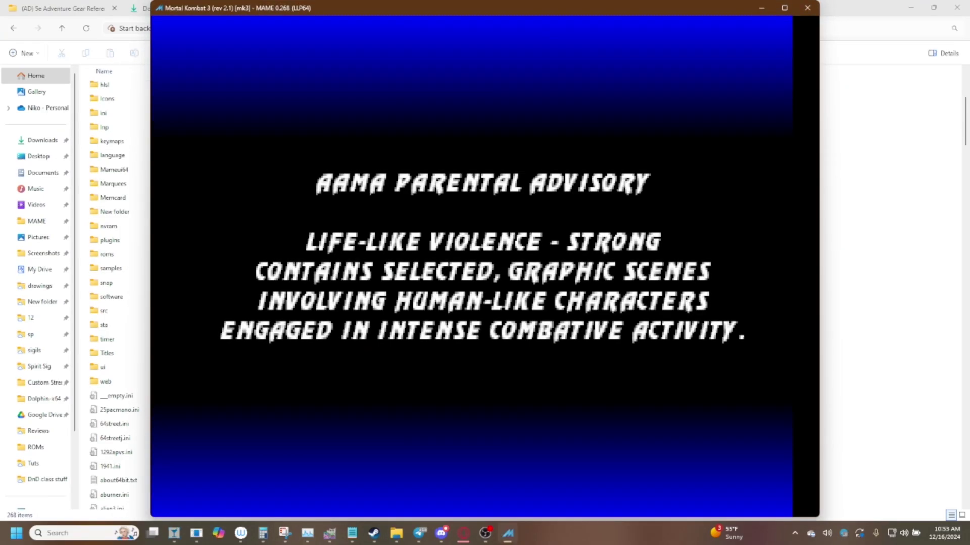
Open the cheat options for Mortal Kombat 3
key("Tab")
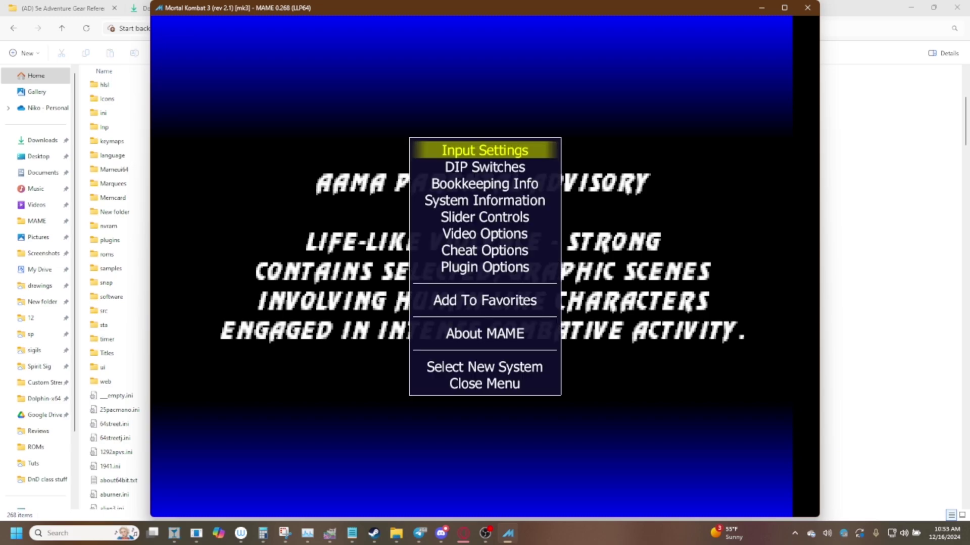
key("Down")
key("Down")
key("Down")
key("Down")
key("Down")
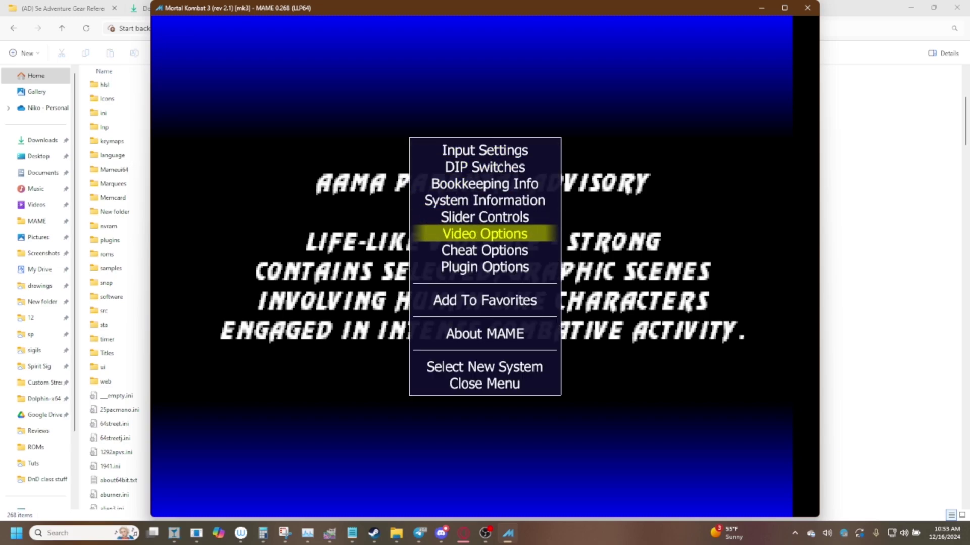
key("Down")
key("Return")
Switch the Infinite Time cheat on and back off
key("Right")
key("Down")
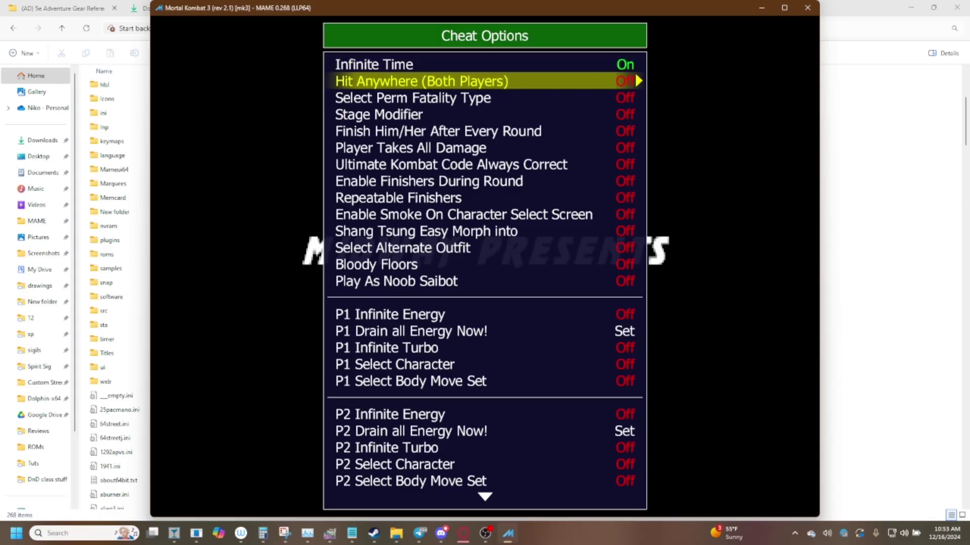
key("Up")
key("Left")
Try Automatic Stage Fatality and CPU always finishes with a Fatality for Select Perm Fatality Type, and switch the cheat back off
key("Down")
key("Down")
key("Right")
key("Right")
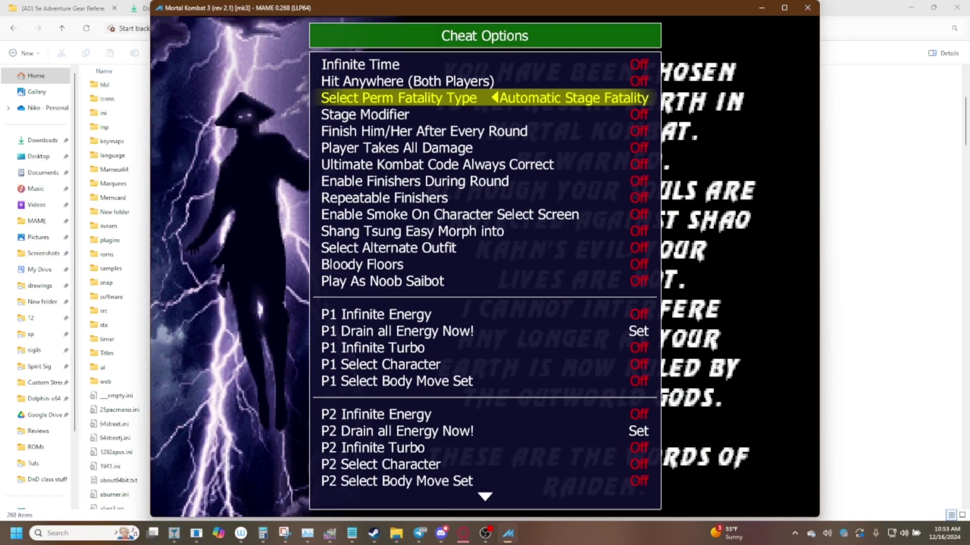
key("Left")
key("Left")
key("Left")
key("Right")
key("Right")
key("Left")
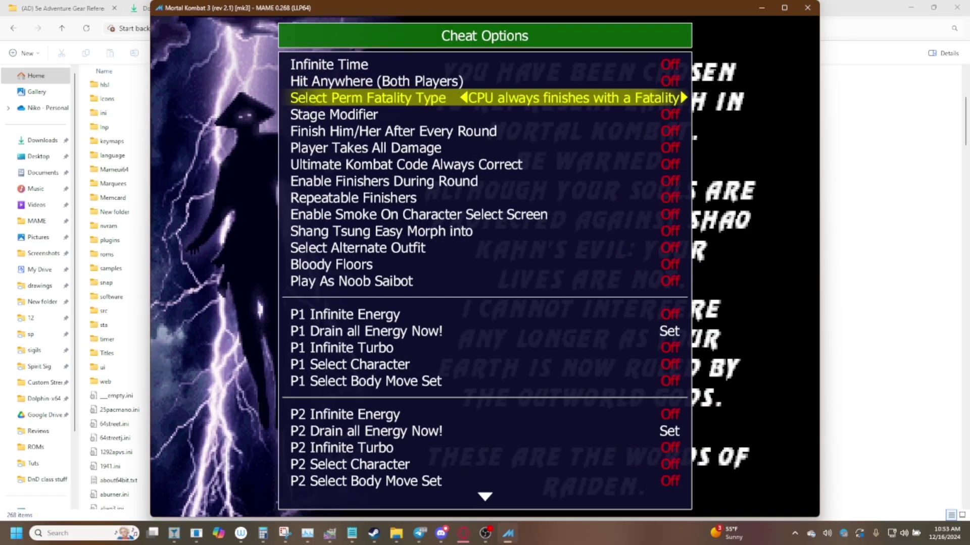
key("Right")
key("Right")
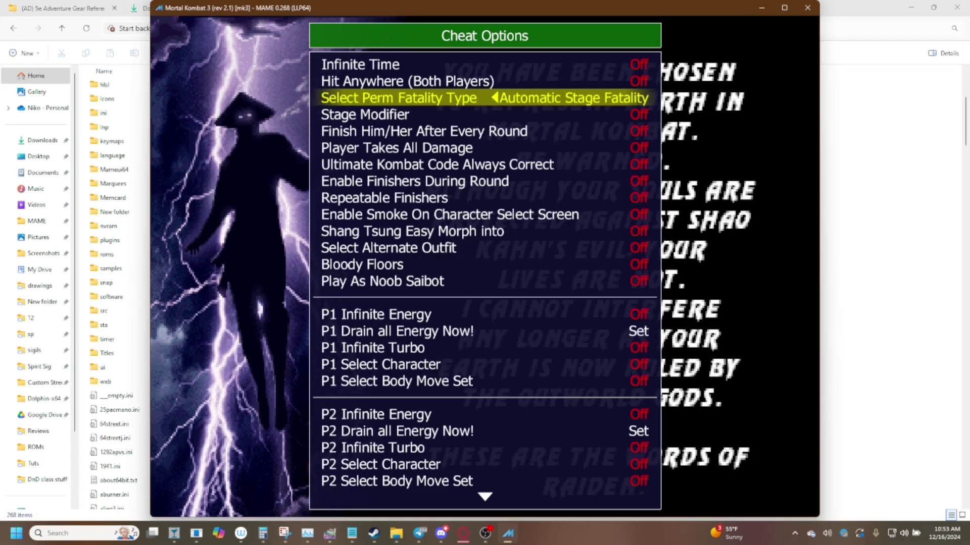
key("Left")
key("Left")
key("Left")
Look through the Mortal Kombat 3 cheats, from the finisher options to the end of the list
key("Down")
key("Down")
key("Down")
key("Down")
key("Down")
key("Down")
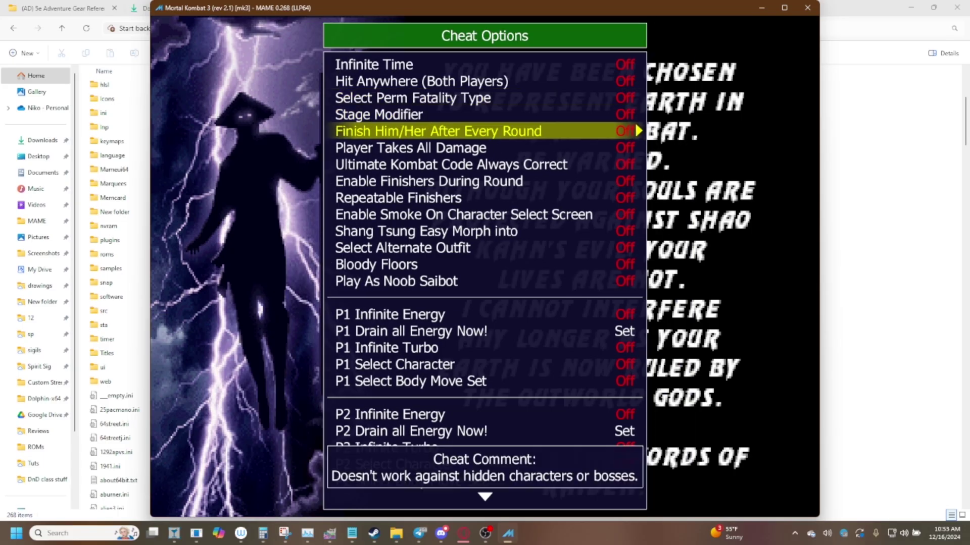
key("Up")
key("Up")
key("Up")
key("Up")
key("Up")
key("Up")
key("Up")
key("Up")
key("Up")
key("Up")
key("Up")
key("Up")
key("Up")
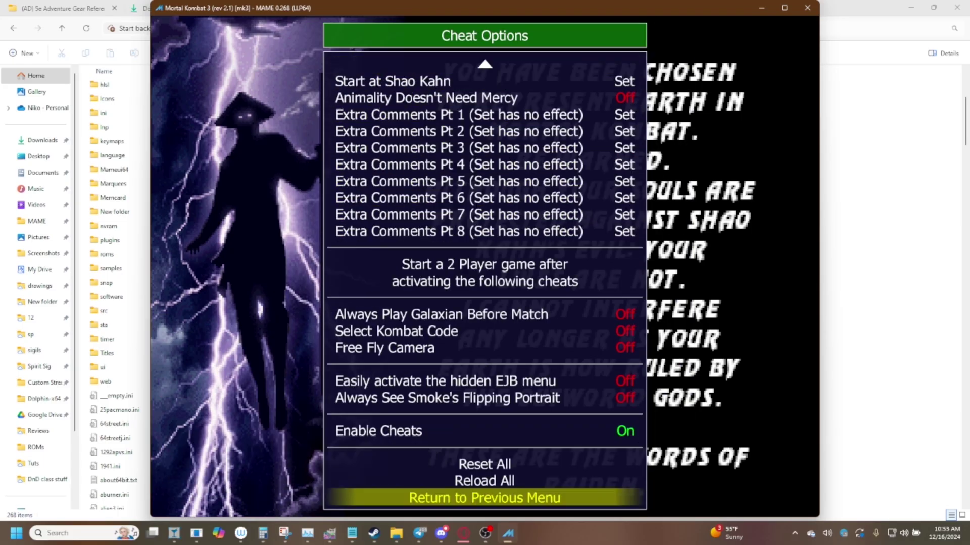
Try Throwing Disabled and Winner Battles Montaro for Select Kombat Code, and switch the cheat back off
key("Up")
key("Up")
key("Up")
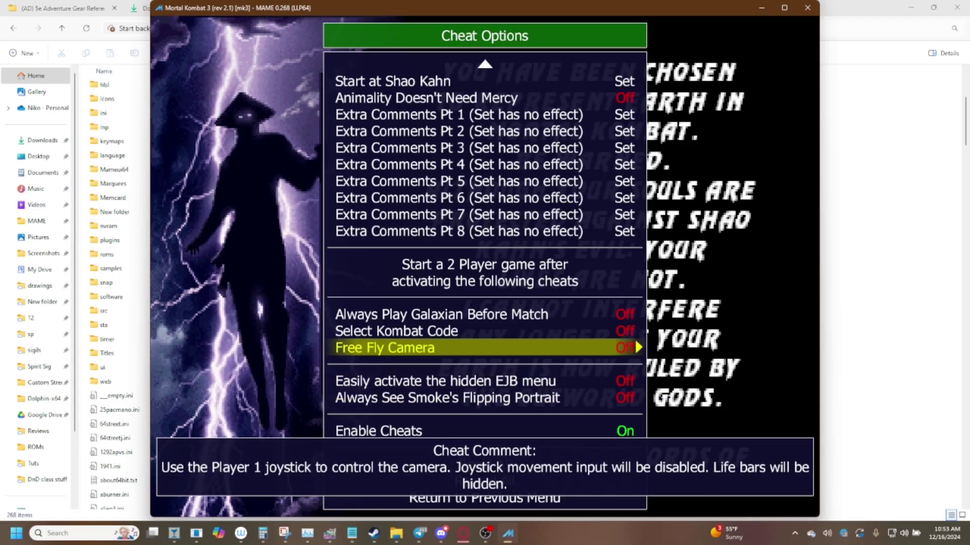
key("Right")
key("Right")
key("Right")
key("Right")
key("Right")
key("Right")
key("Right")
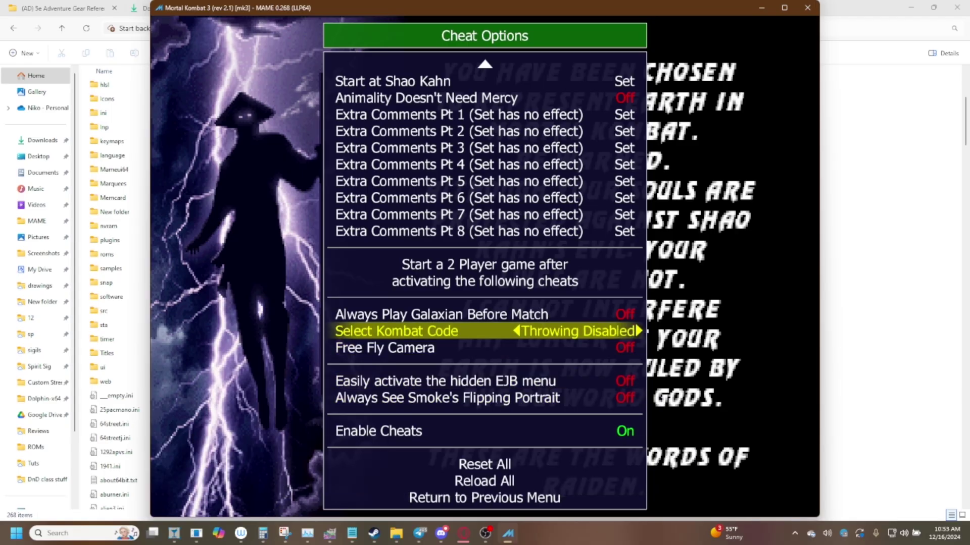
key("Right")
key("Right")
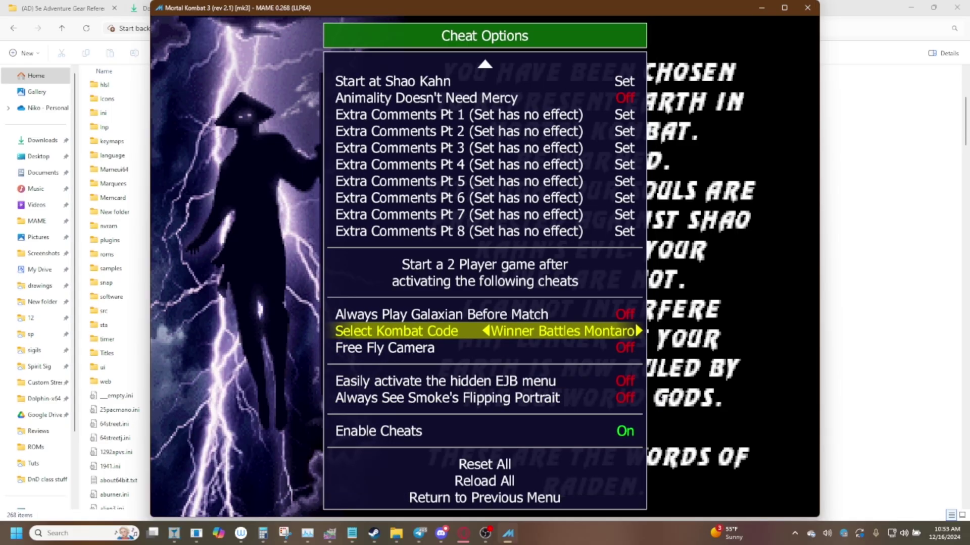
key("Left")
key("Left")
key("Left")
key("Left")
key("Left")
key("Left")
key("Left")
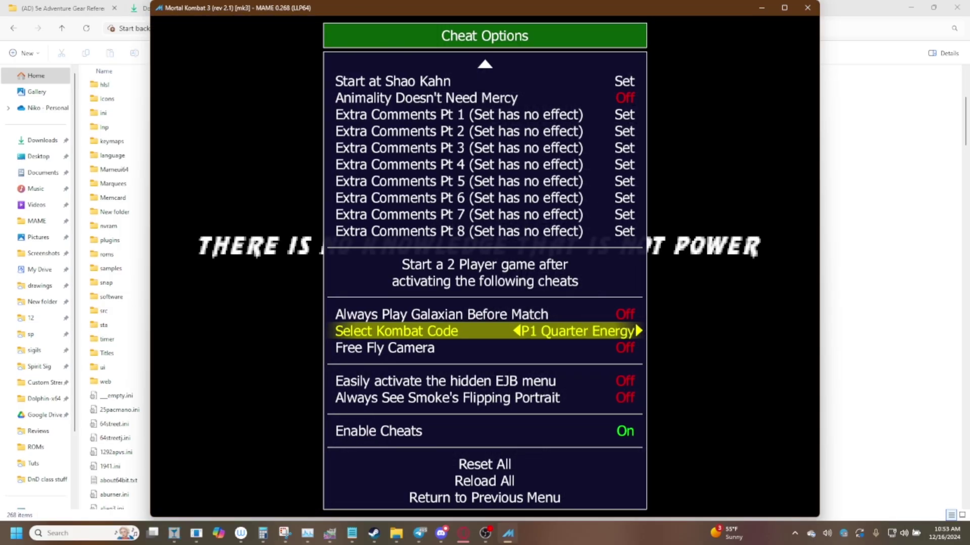
key("Left")
key("Left")
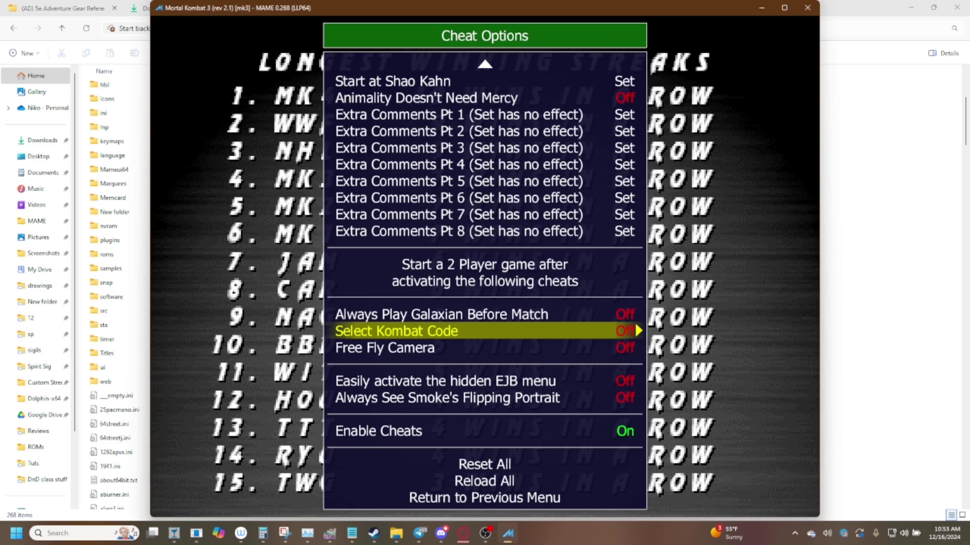
Go through the Select Kombat Code choices from Infinite Run and Randper Kombat to Message - Hold Flippers During Casino Run
key("Right")
key("Right")
key("Right")
key("Right")
key("Right")
key("Right")
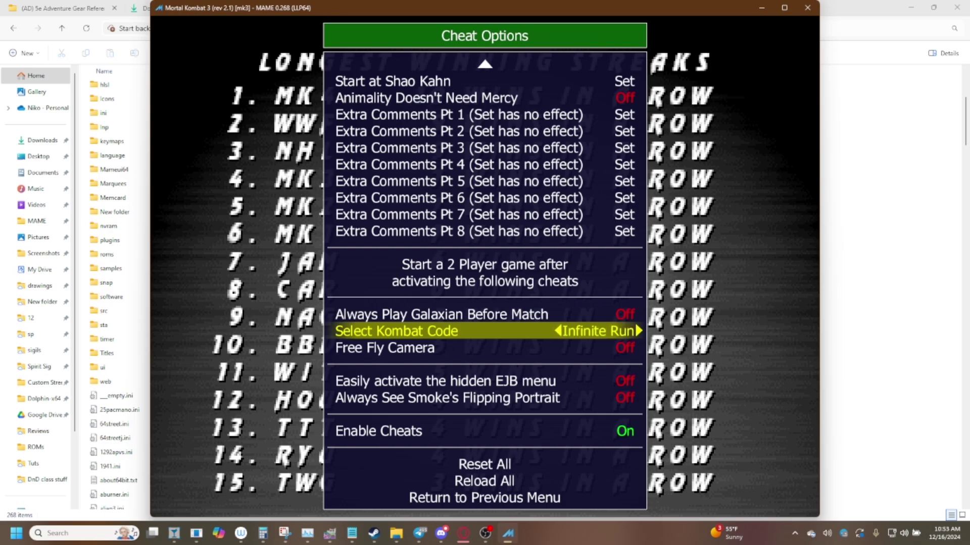
key("Right")
key("Left")
key("Left")
key("Right")
key("Right")
key("Right")
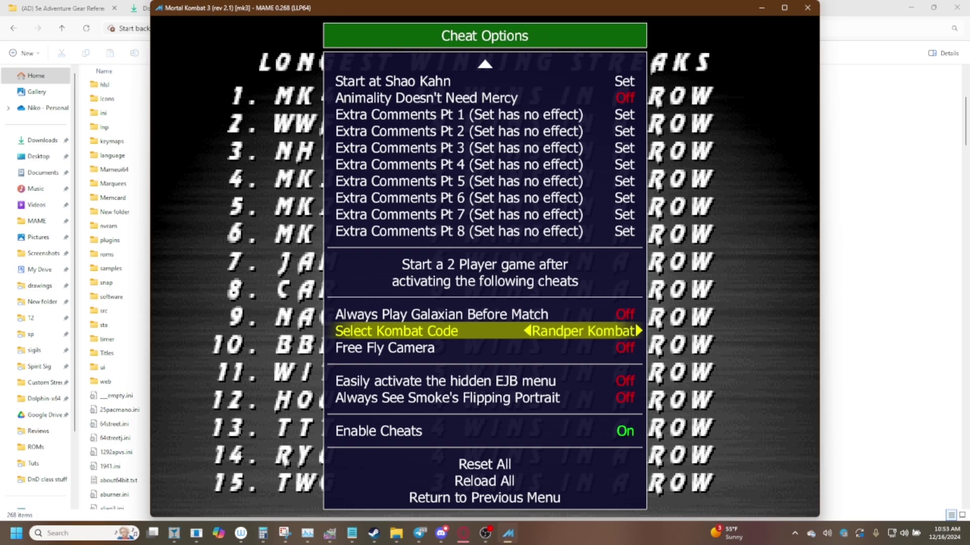
key("Right")
key("Right")
key("Right")
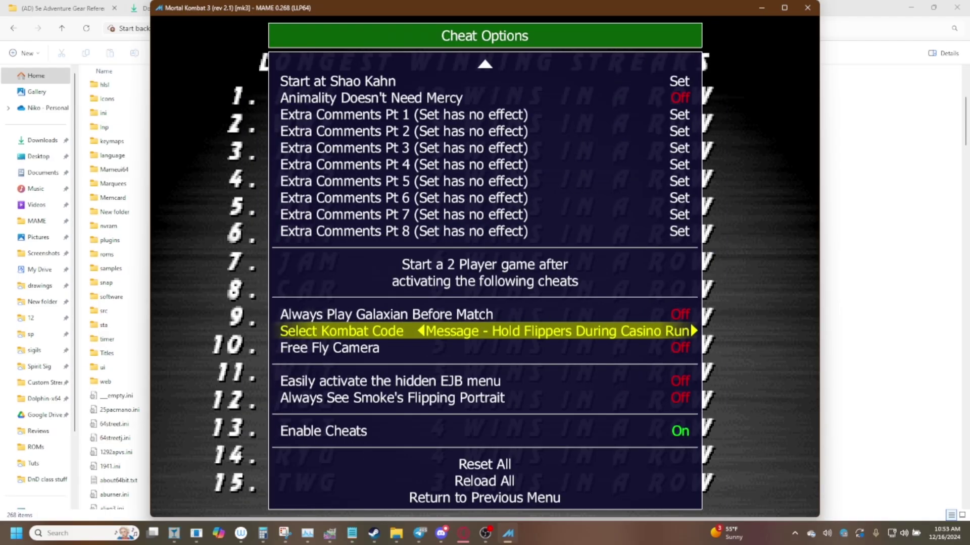
Set Select Kombat Code to P1 Half Energy
key("Left")
key("Left")
key("Left")
key("Left")
key("Left")
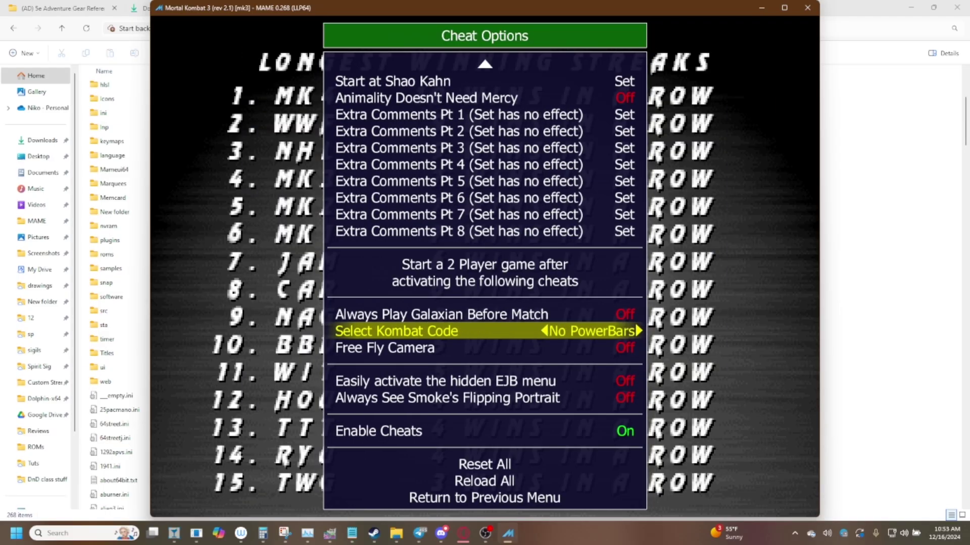
key("Left")
key("Left")
key("Left")
key("Right")
key("Left")
key("Left")
key("Right")
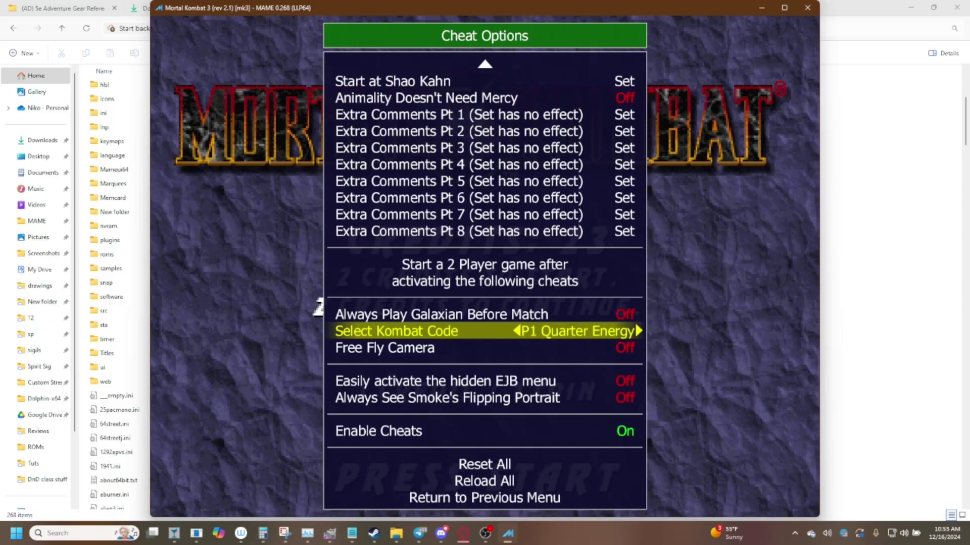
key("Right")
key("Right")
key("Left")
key("Left")
key("Right")
key("Right")
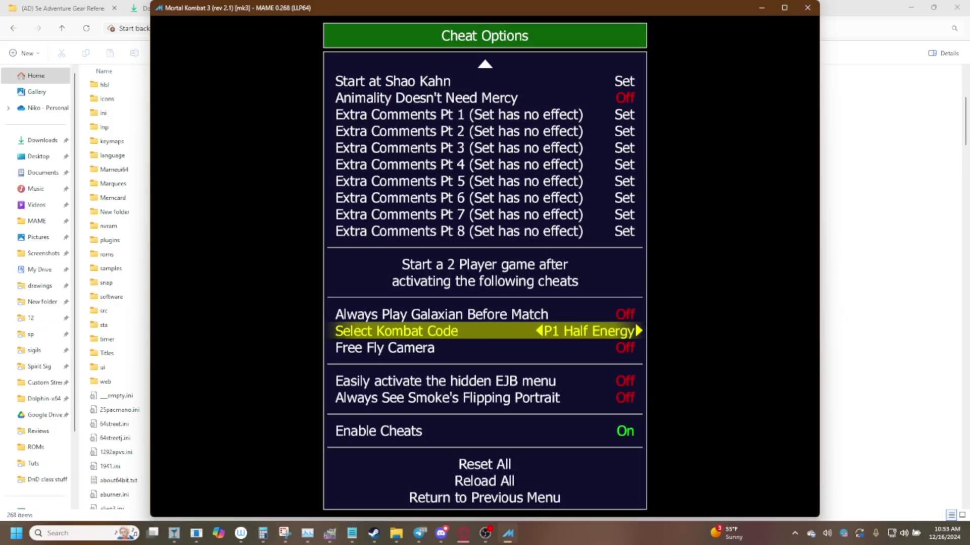
Close the cheat options and start a one-player game with Kano, confirming a destiny tower
key("Tab")
key("5")
key("1")
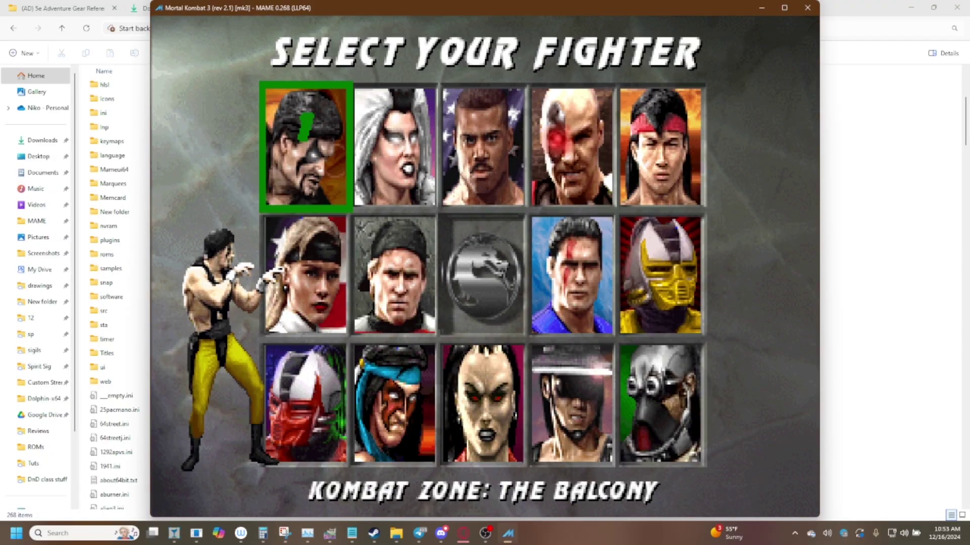
key("Right")
key("Right")
key("Right")
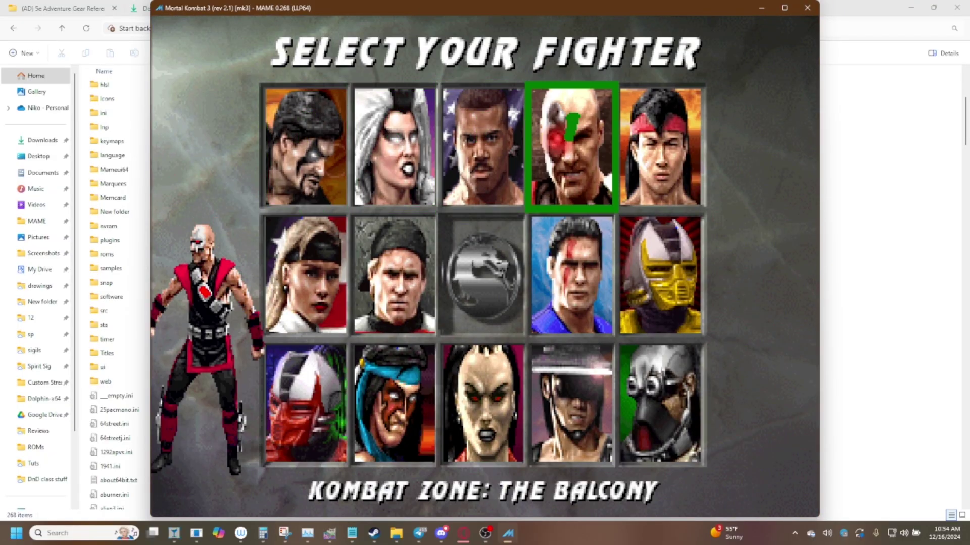
key("ctrl")
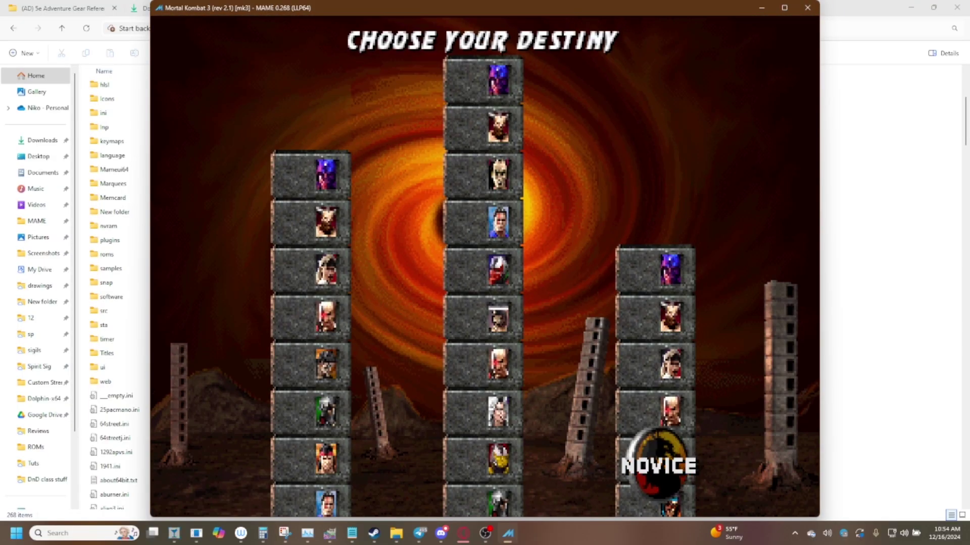
key("Right")
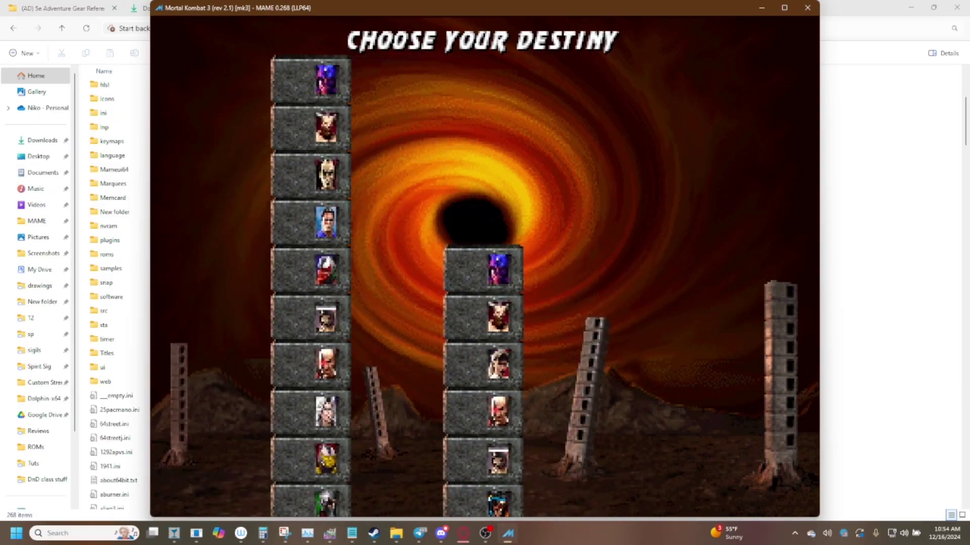
key("ctrl")
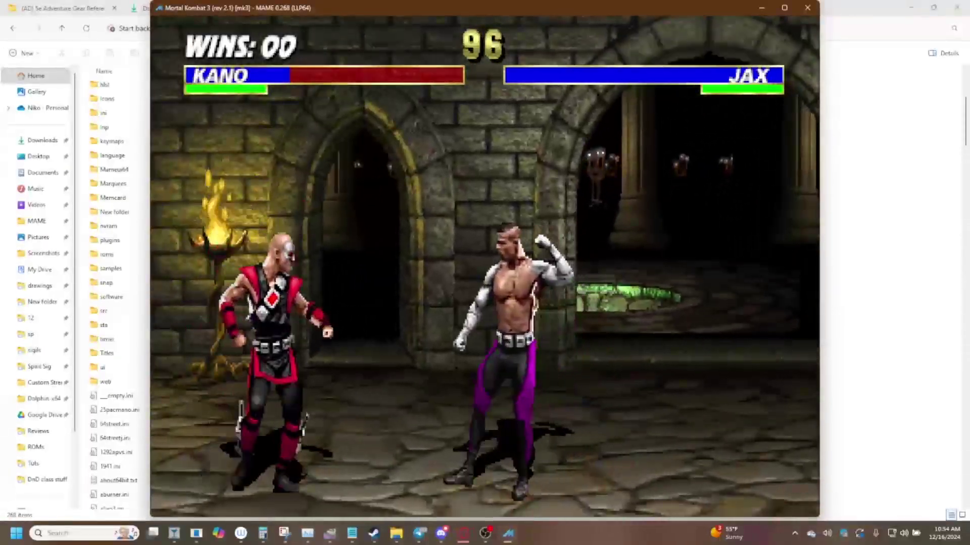
Fight Jax as Kano with punches and kicks through round one and into round two
key("space")
key("ctrl")
key("ctrl")
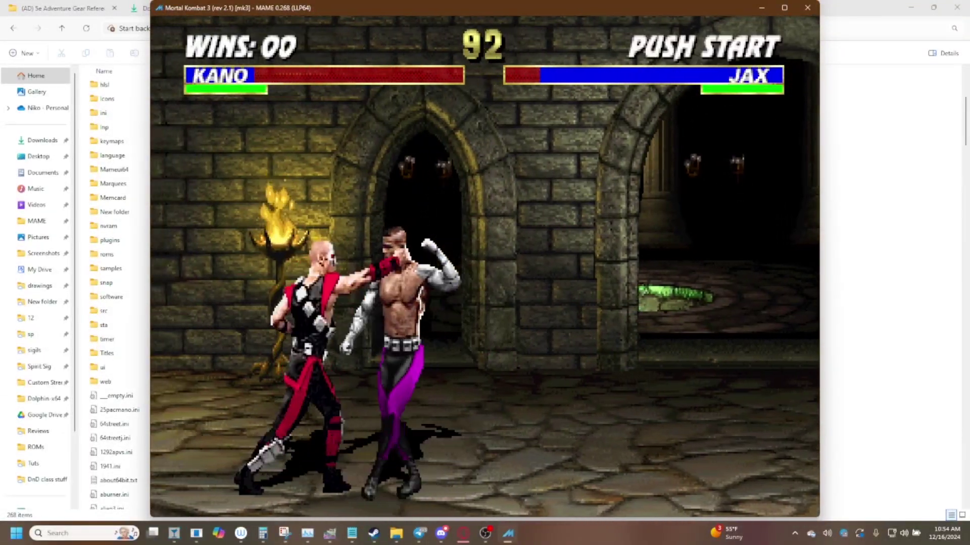
key("Down")
key("ctrl")
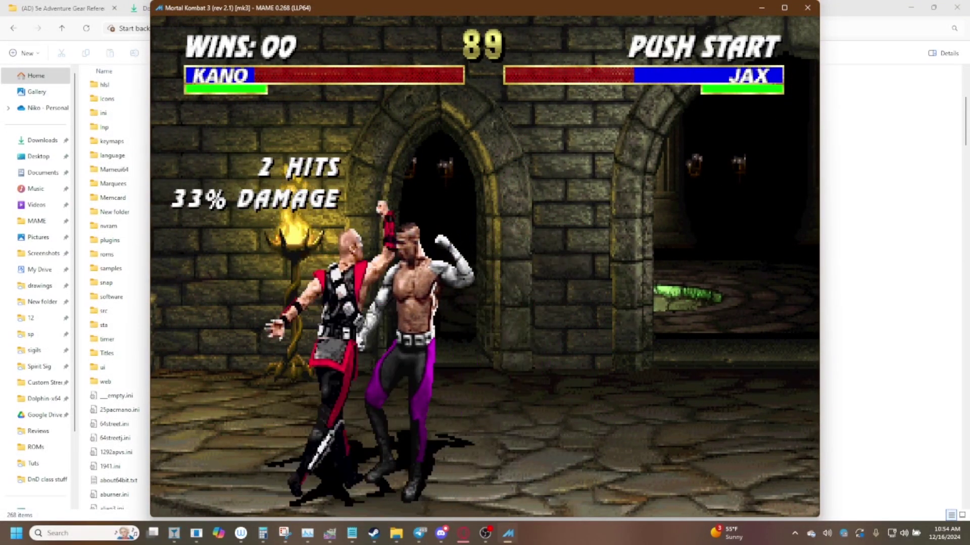
key("Up")
key("space")
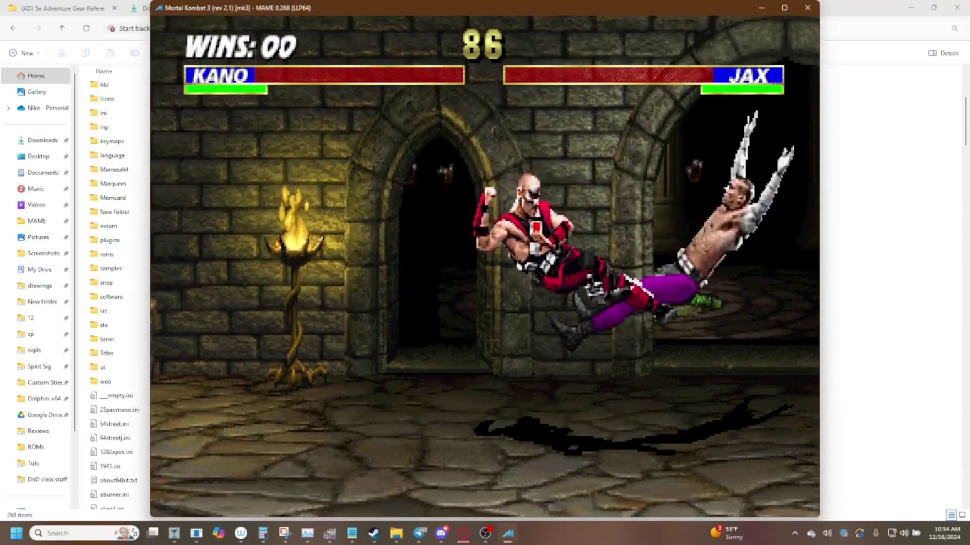
key("ctrl")
key("Down")
key("ctrl")
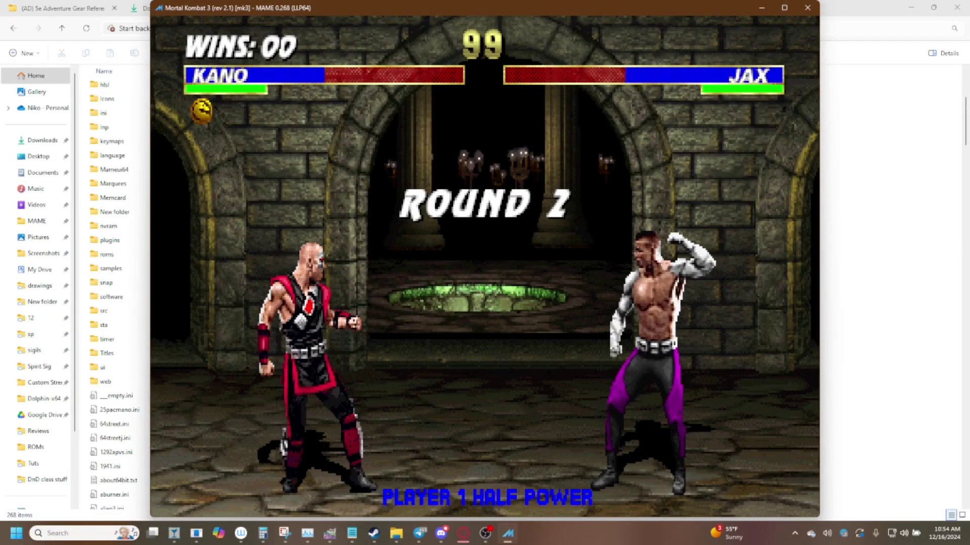
key("Left")
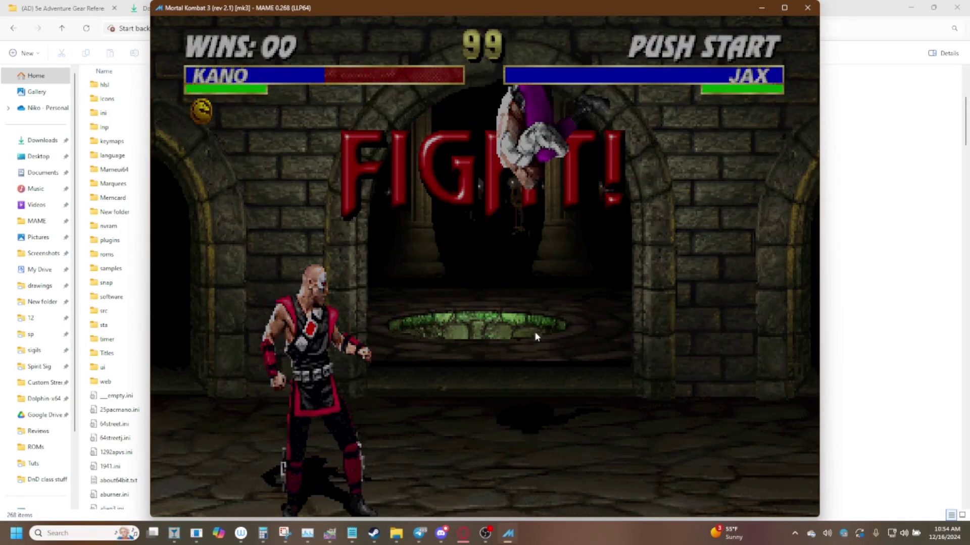
Reopen the cheat options during the fight and switch Infinite Time on
key("Tab")
key("Home")
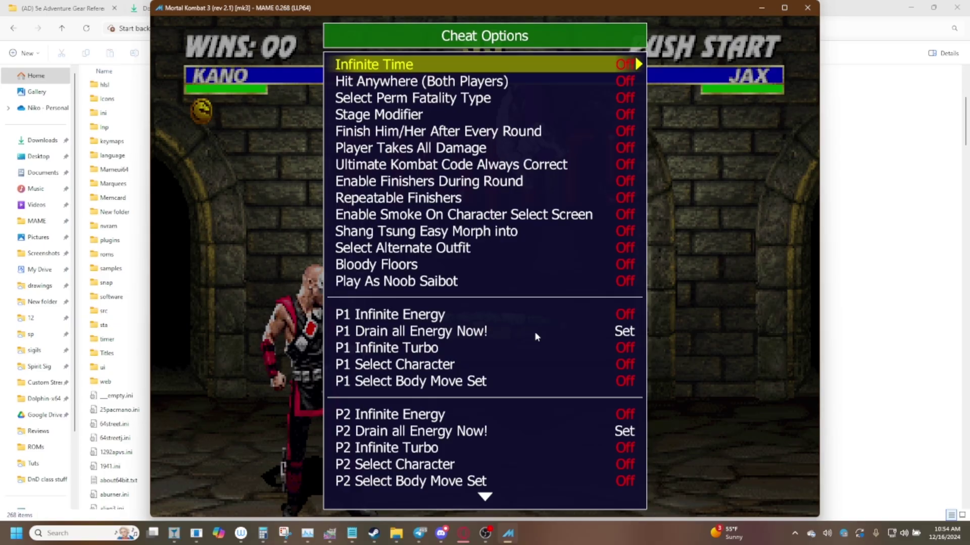
key("Right")
Switch the P1 Infinite Energy cheat on
key("Down")
key("Down")
key("Down")
key("Down")
key("Down")
key("Down")
key("Down")
key("Down")
key("Down")
key("Down")
key("Down")
key("Down")
key("Down")
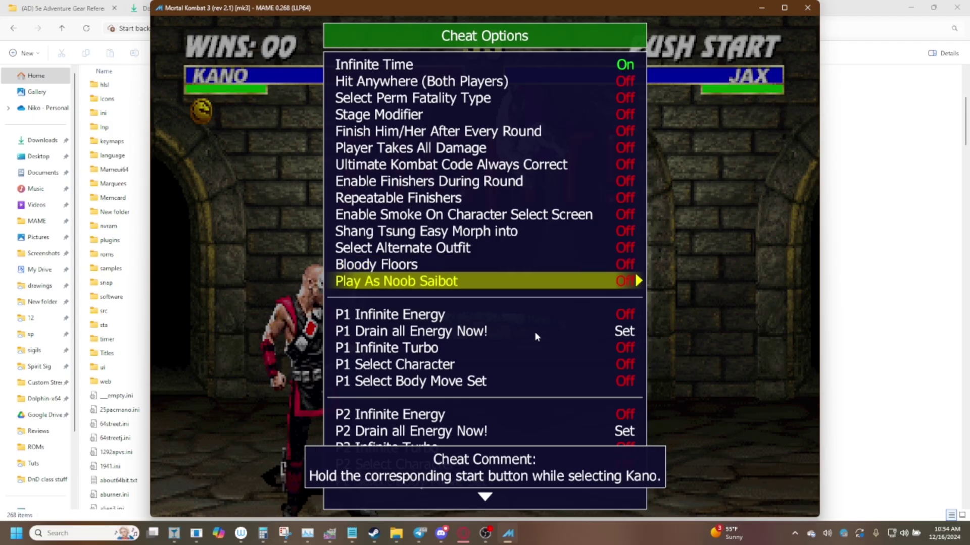
key("Down")
key("Down")
key("Up")
key("Right")
Switch the P2 Infinite Energy cheat on and return to the fight
key("Down")
key("Down")
key("Down")
key("Down")
key("Down")
key("Down")
key("Up")
key("Right")
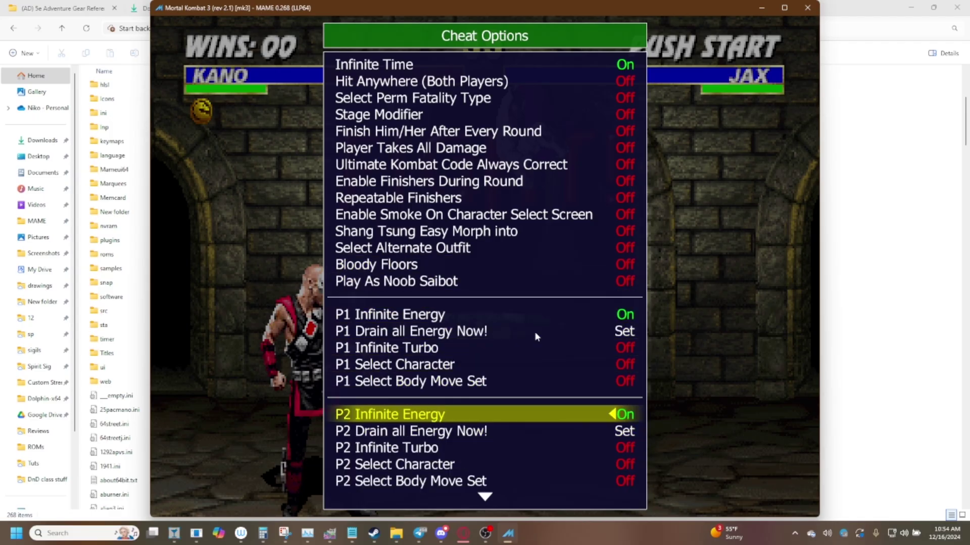
key("Tab")
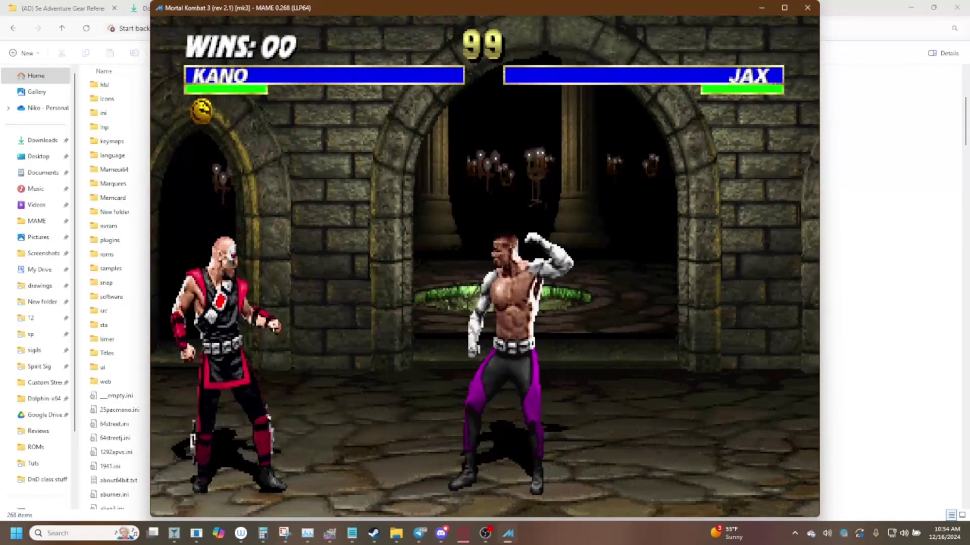
Continue fighting Jax as Kano to test the infinite time and energy cheats
key("Up")
key("space")
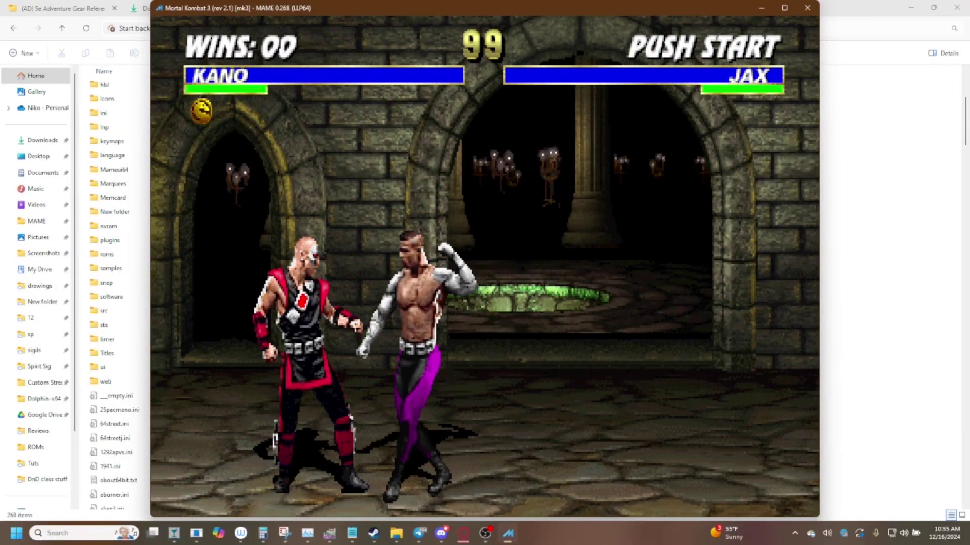
key("Down")
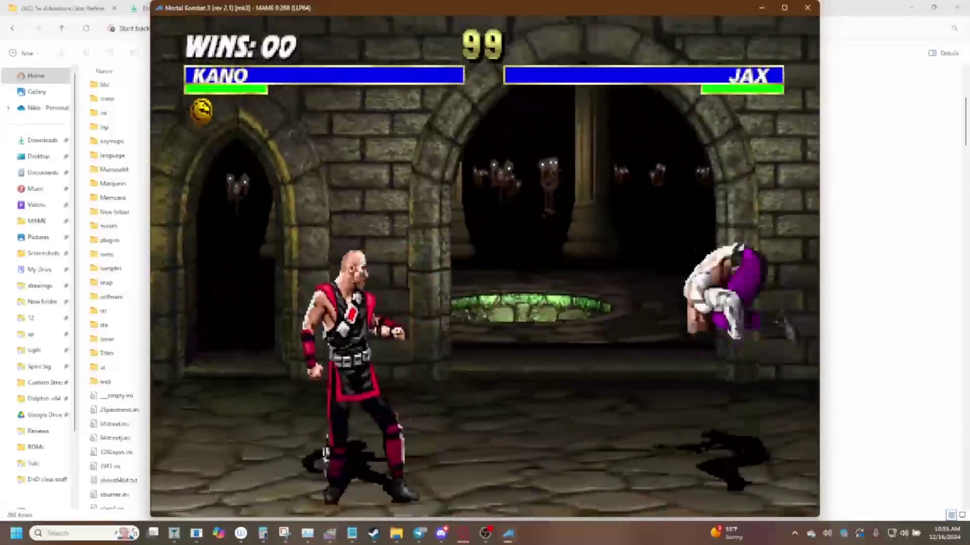
key("Right")
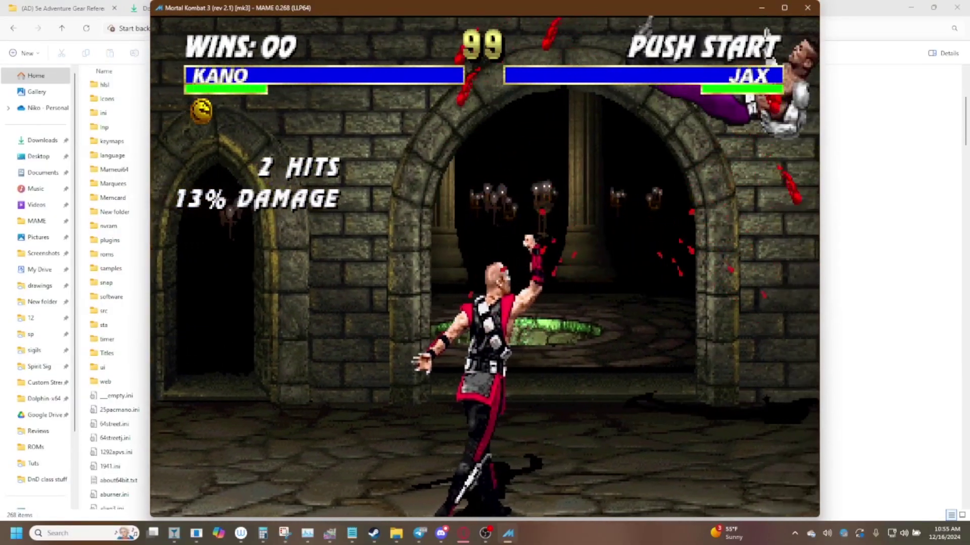
key("Left")
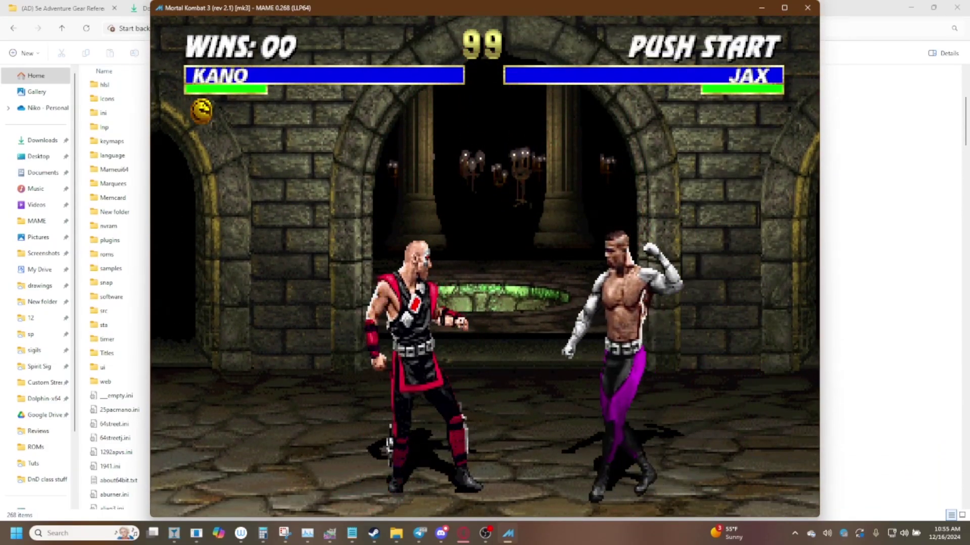
Open the cheat options from the Mortal Kombat 3 attract mode
key("Tab")
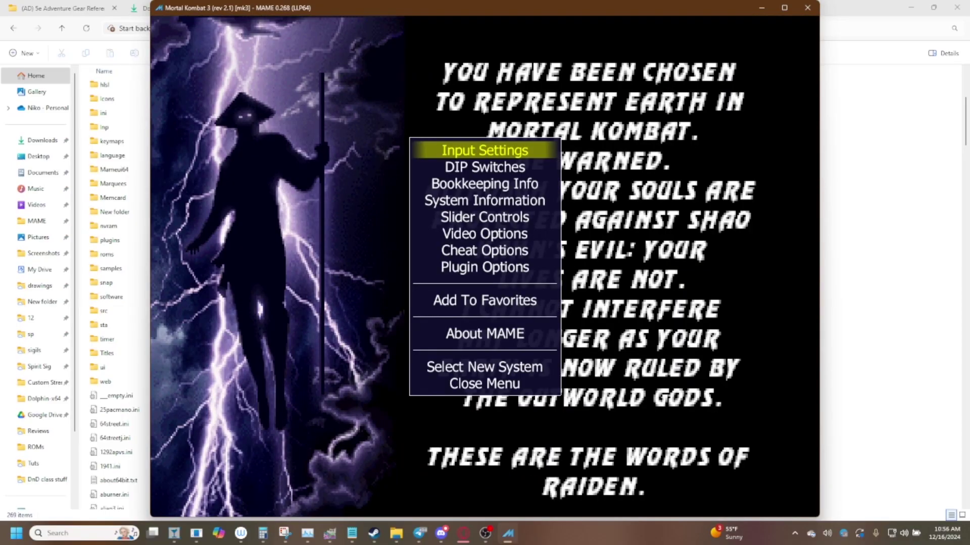
key("Down")
key("Down")
key("Down")
key("Down")
key("Down")
key("Down")
key("Return")
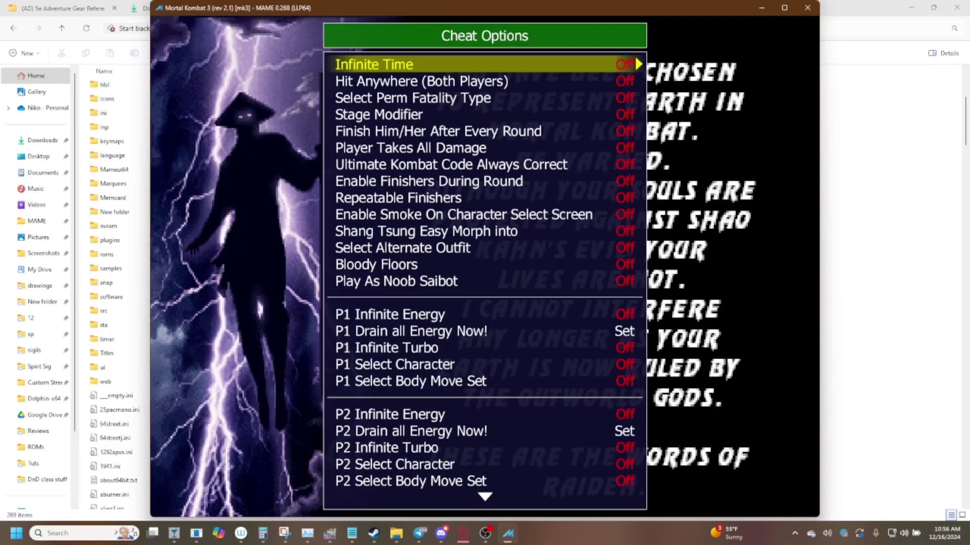
Switch on the cheat that easily activates the hidden EJB menu
key("Up")
key("Up")
key("Up")
key("Up")
key("Up")
key("Up")
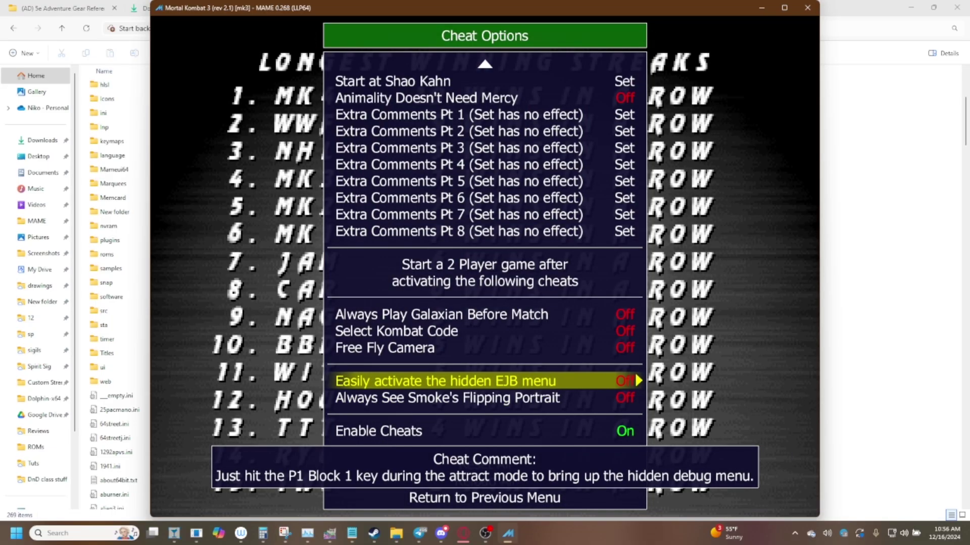
key("Right")
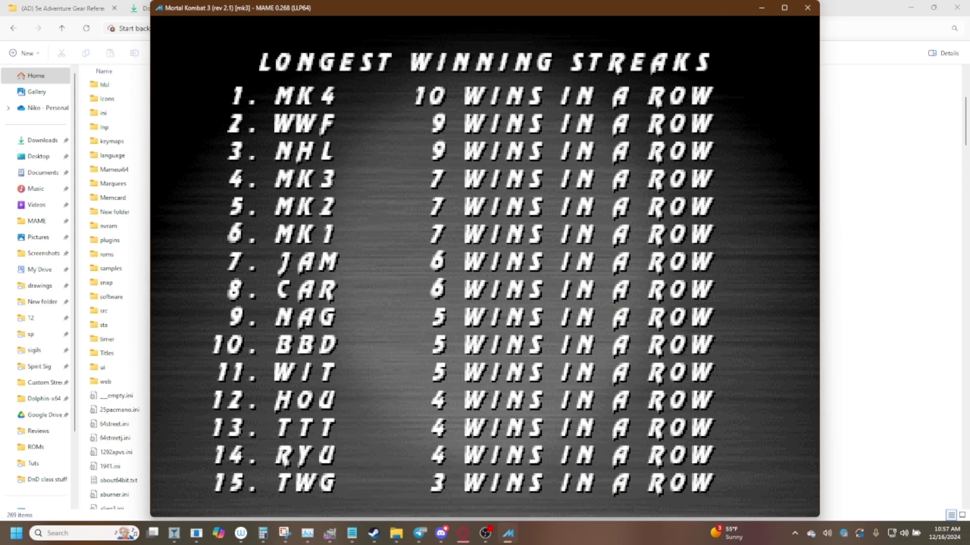
Enter the hidden EJB menu, view the first Game Audits page, and return to the main menu
key("F2")
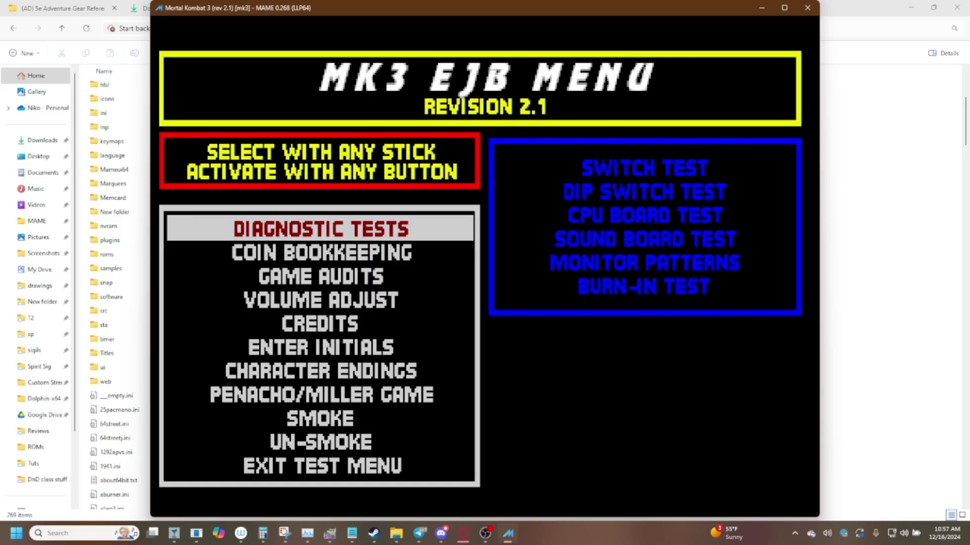
key("Down")
key("Down")
key("ctrl")
key("ctrl")
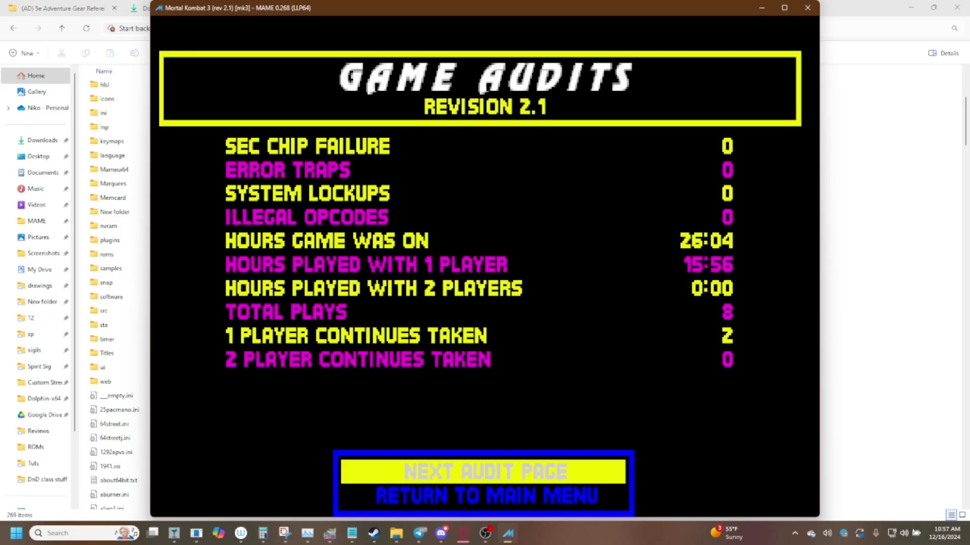
key("Down")
key("ctrl")
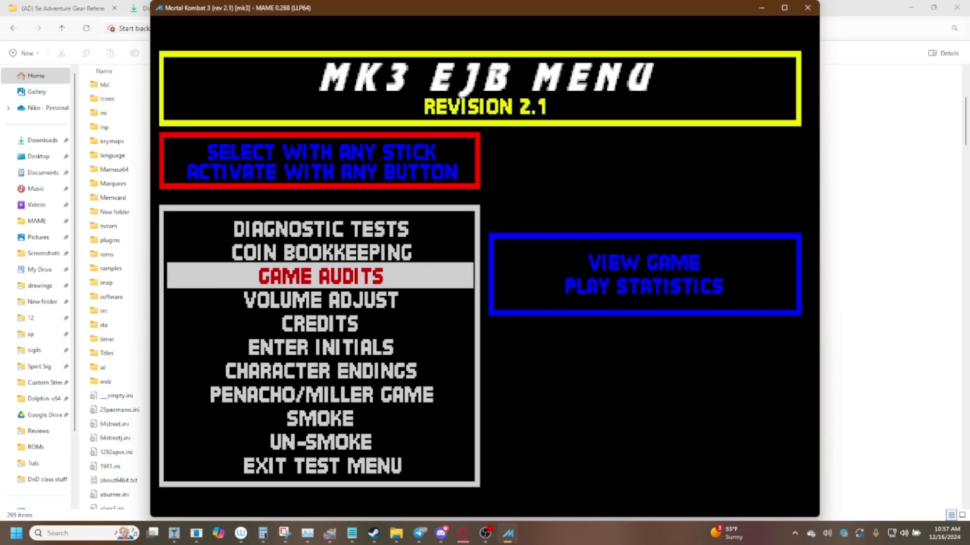
Look through the EJB menu entries below Game Audits, including Credits, Enter Initials, Character Endings, Penacho/Miller Game and Smoke
key("Down")
key("Down")
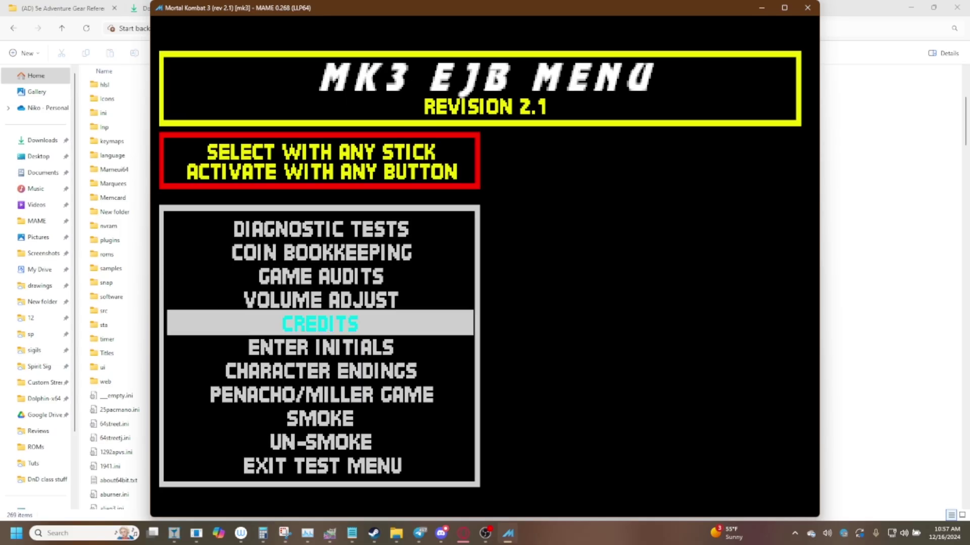
key("Down")
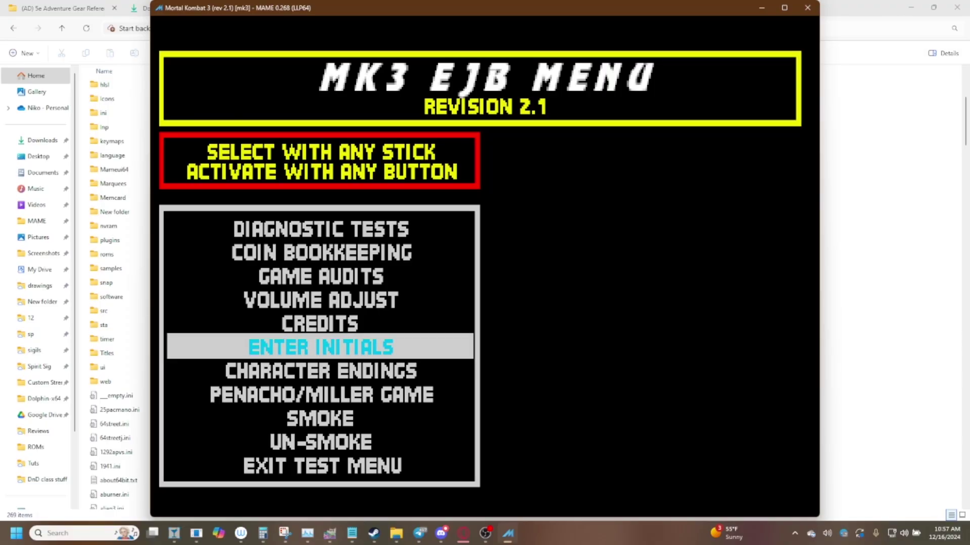
key("Down")
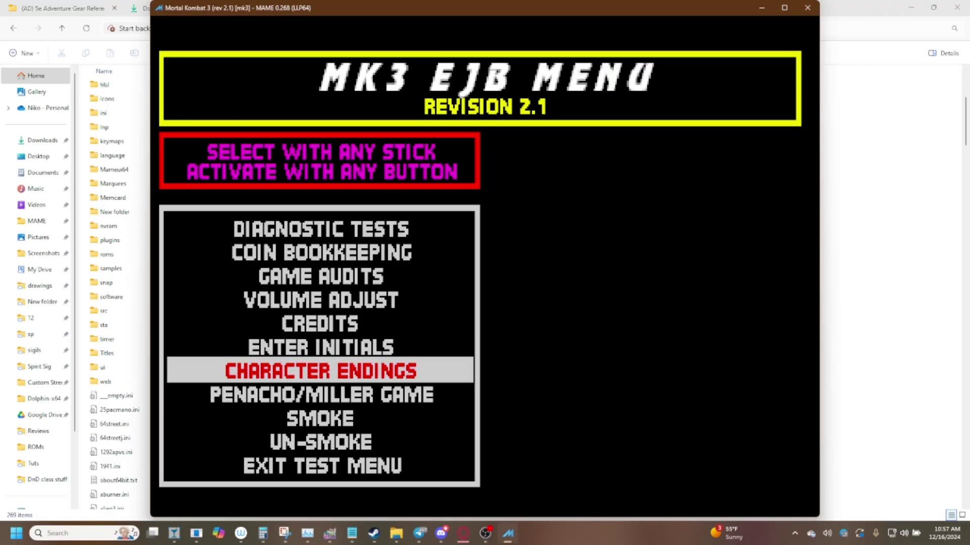
key("Down")
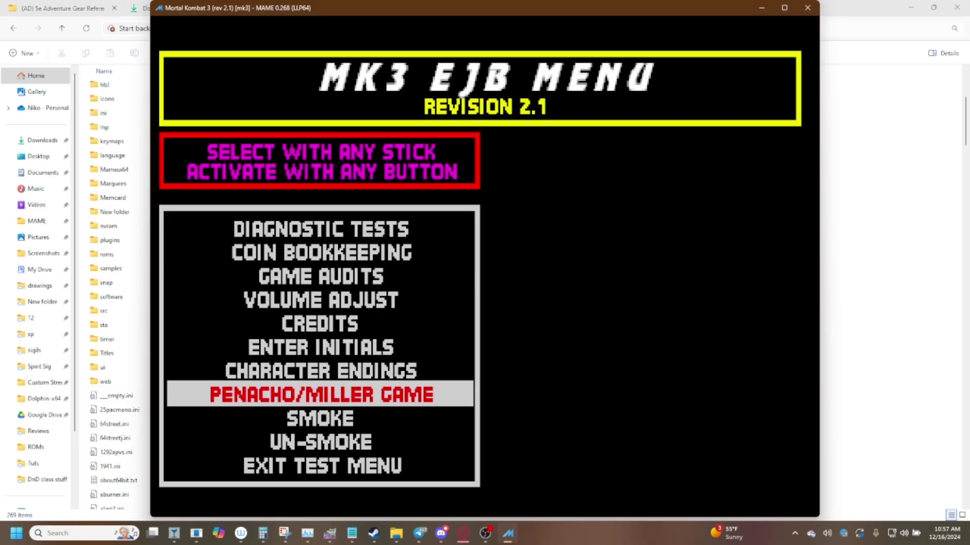
key("Down")
key("Up")
key("Up")
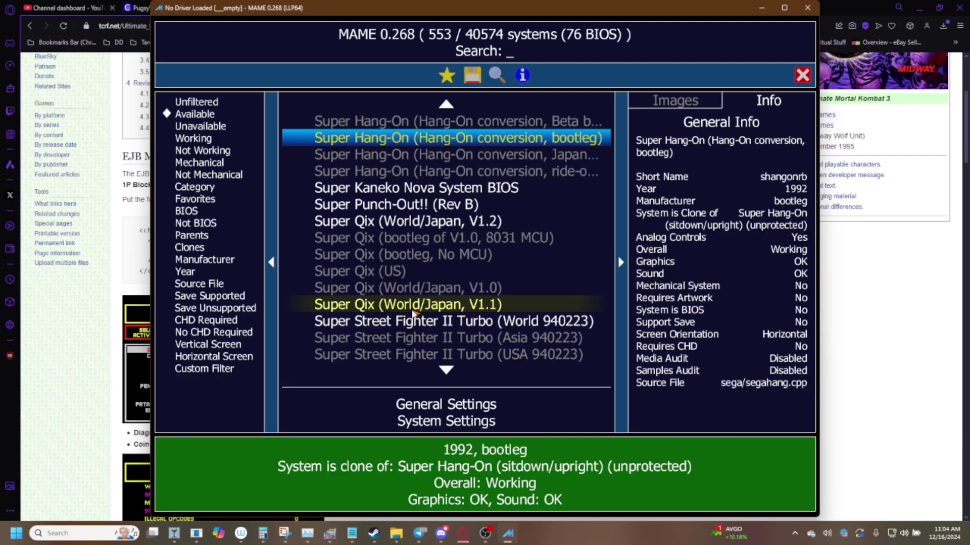
Search the available systems for "ultimat"
scroll(412, 309, "up", 15)
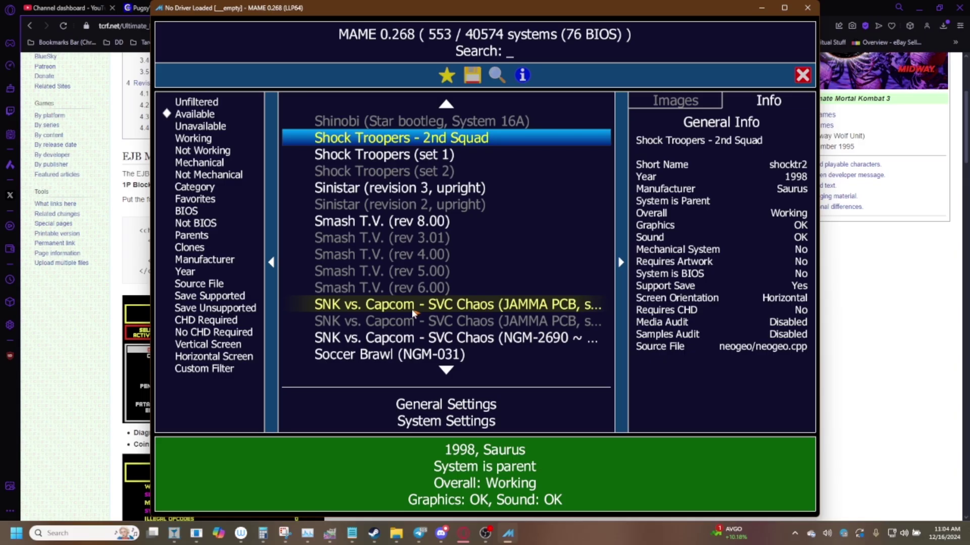
scroll(411, 309, "up", 4)
scroll(411, 309, "up", 6)
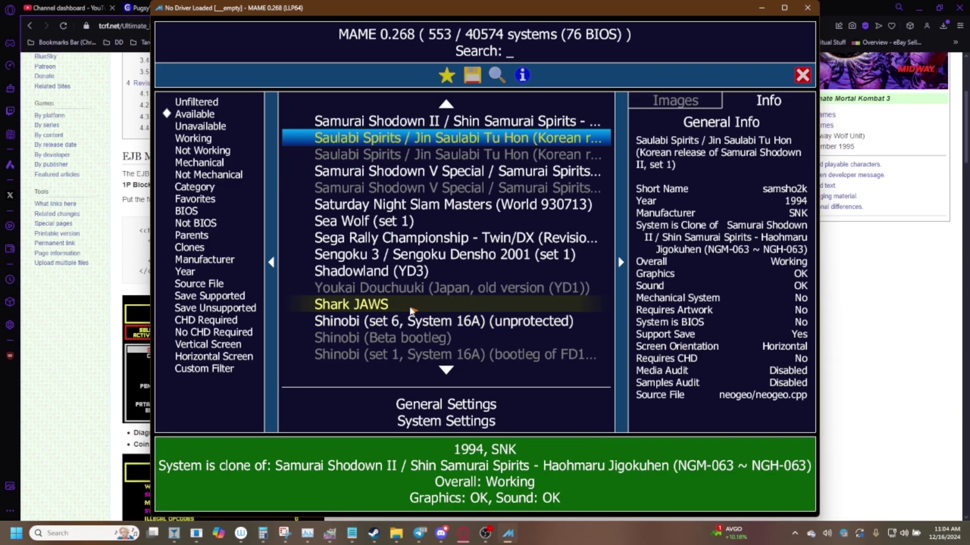
scroll(411, 309, "up", 20)
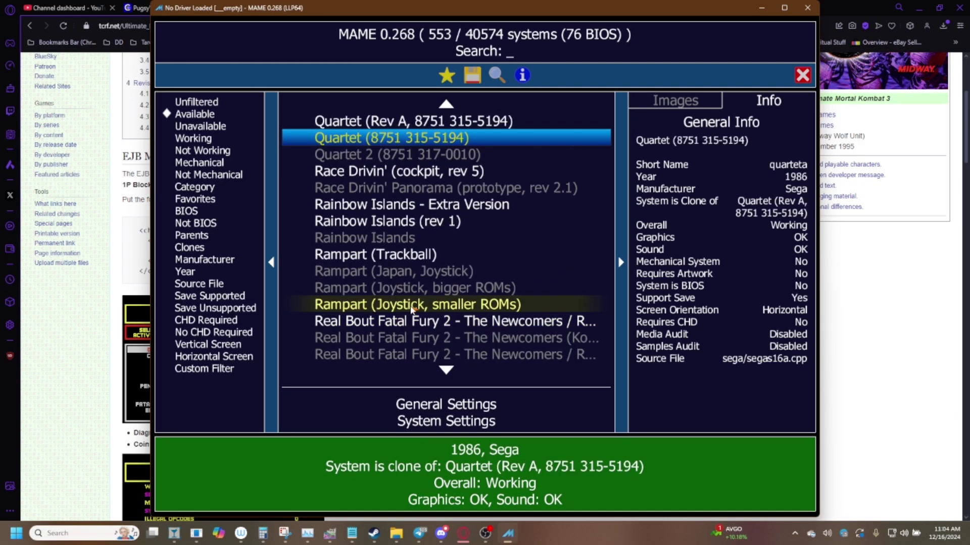
scroll(412, 309, "up", 6)
scroll(412, 310, "down", 20)
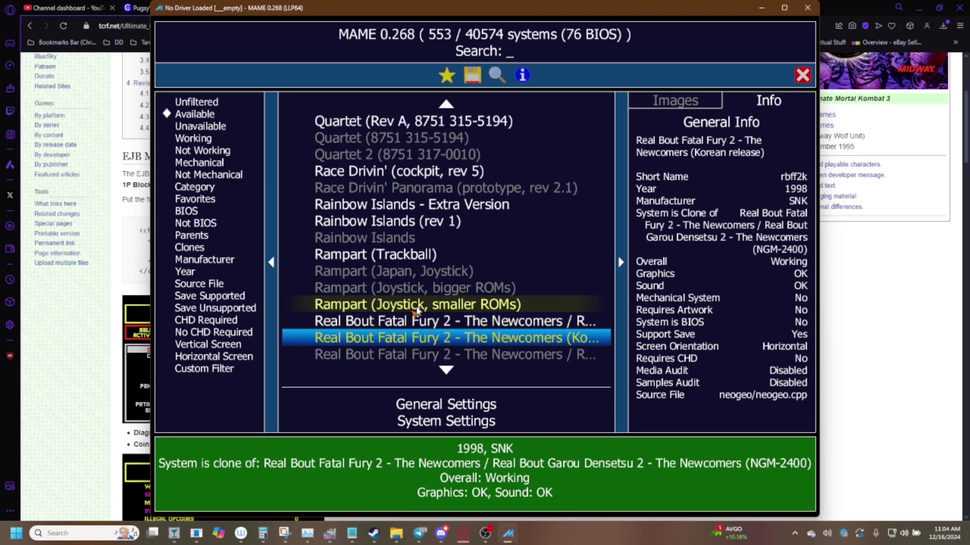
scroll(414, 313, "down", 20)
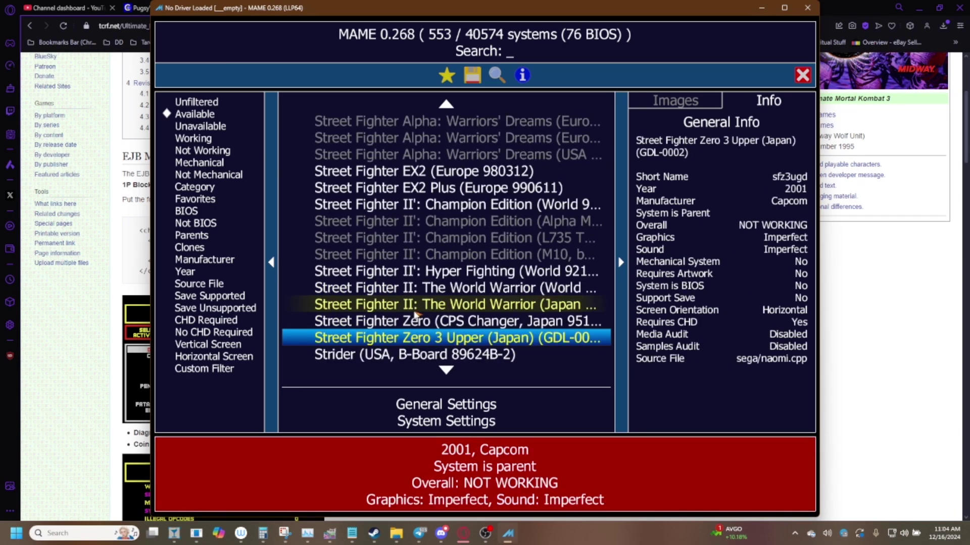
type("u")
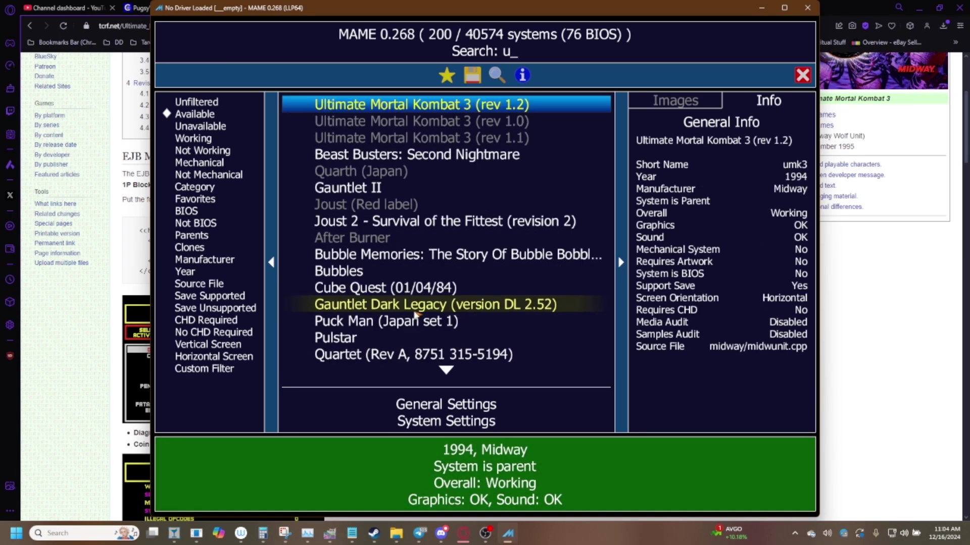
type("ltmi")
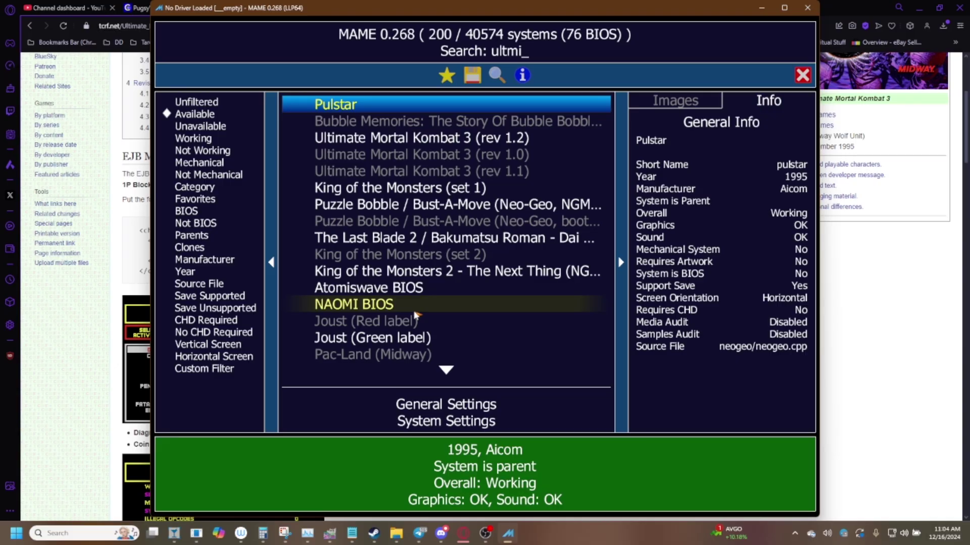
key("BackSpace")
key("BackSpace")
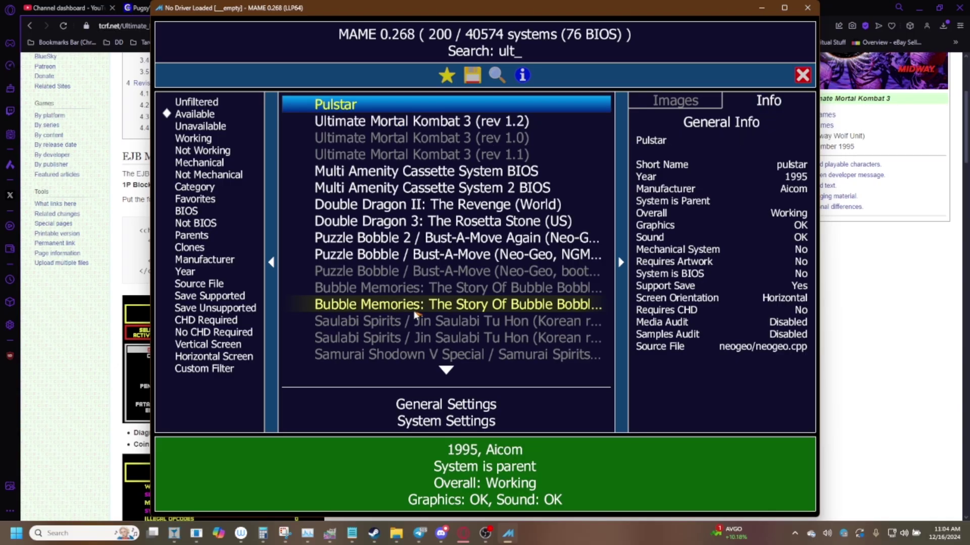
type("imat")
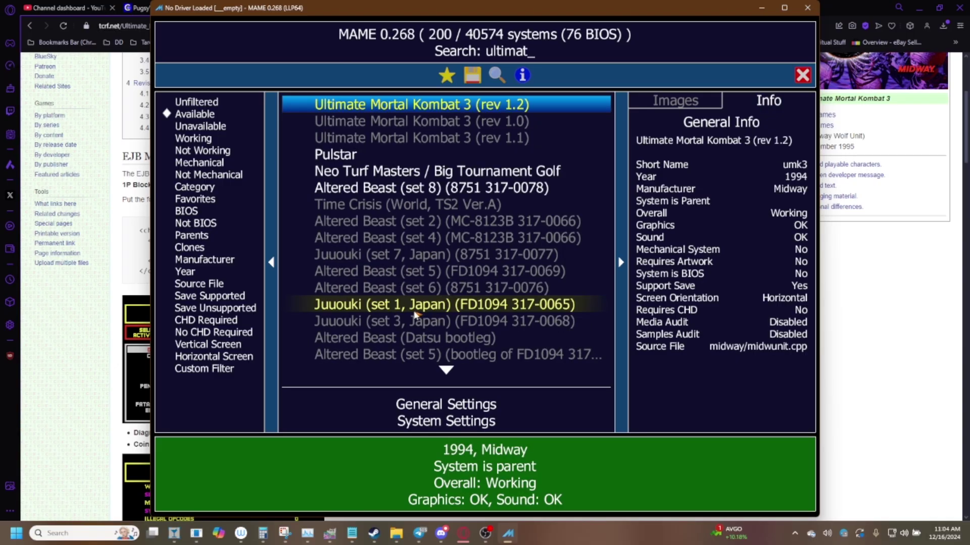
Launch Ultimate Mortal Kombat 3 (rev 1.2) and continue past its system information screen
left_click(414, 137)
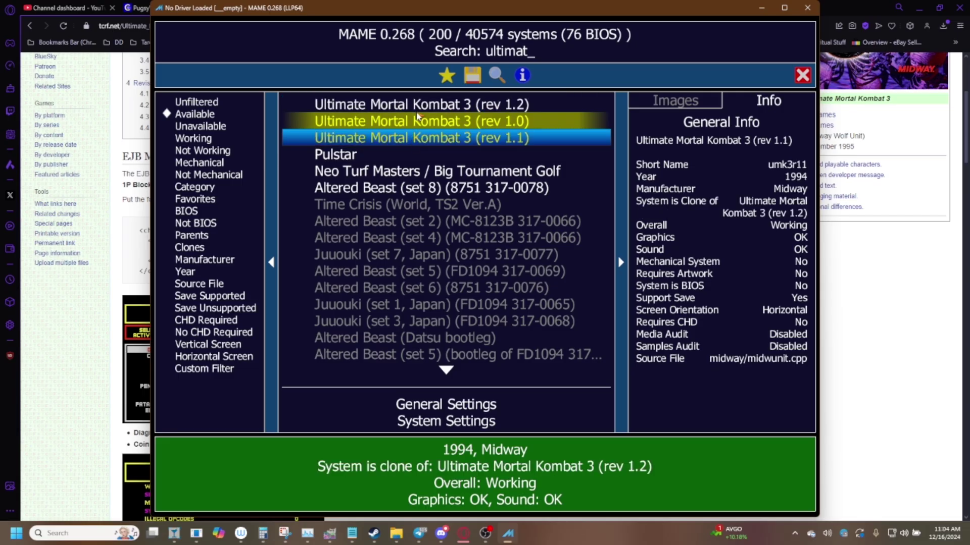
double_click(418, 106)
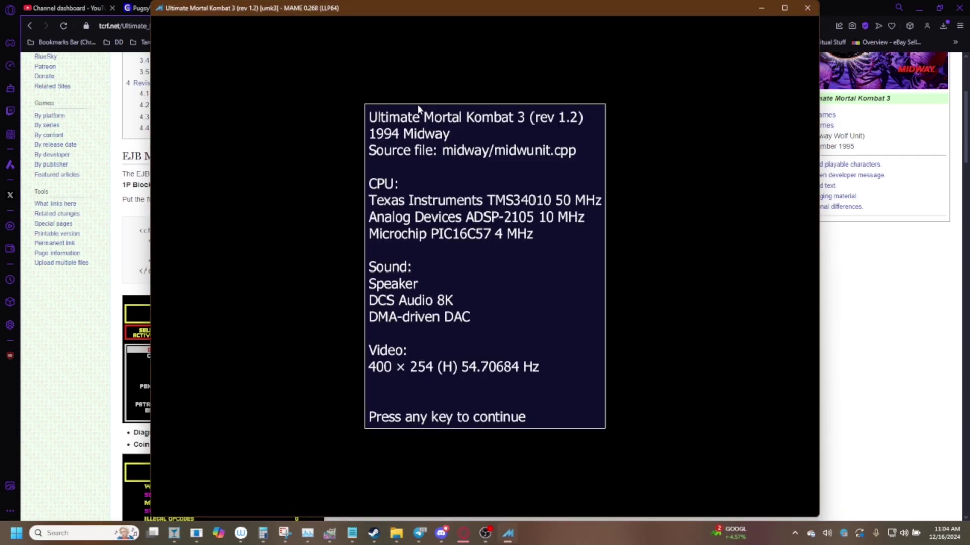
key("Return")
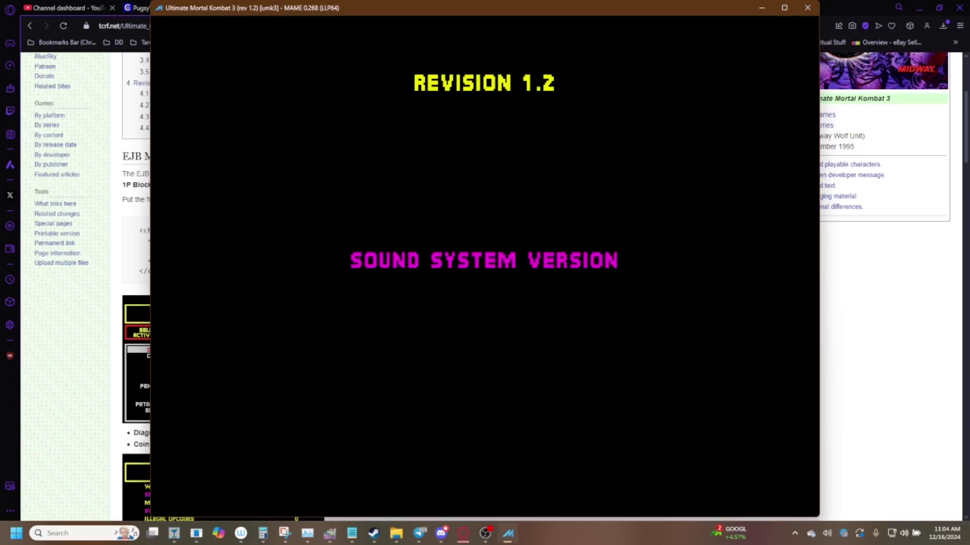
Open the cheat options for Ultimate Mortal Kombat 3 during the attract mode
key("Tab")
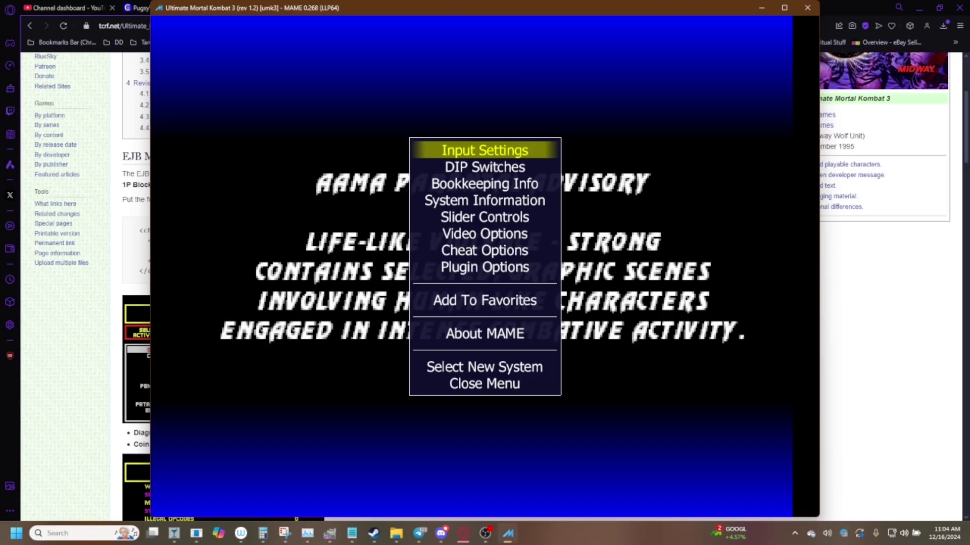
key("Down")
key("Down")
key("Down")
key("Down")
key("Down")
key("Down")
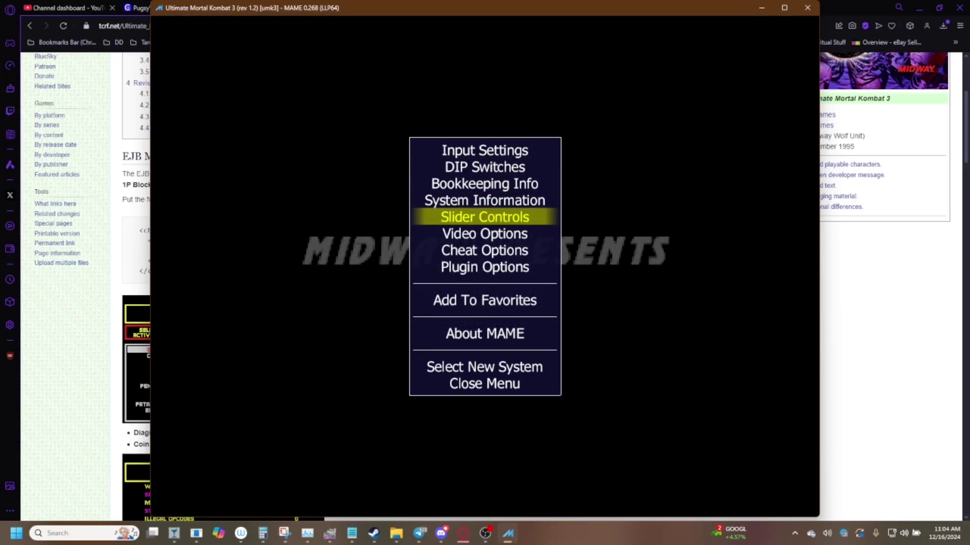
key("Return")
Examine the whole cheat list, from the general and per-player cheats to the character unlocks, easier finishing moves and stage options
key("Down")
key("Down")
key("Down")
key("Down")
key("Down")
key("Down")
key("Down")
key("Down")
key("Down")
key("Down")
key("Down")
key("Down")
key("Down")
key("Down")
key("Down")
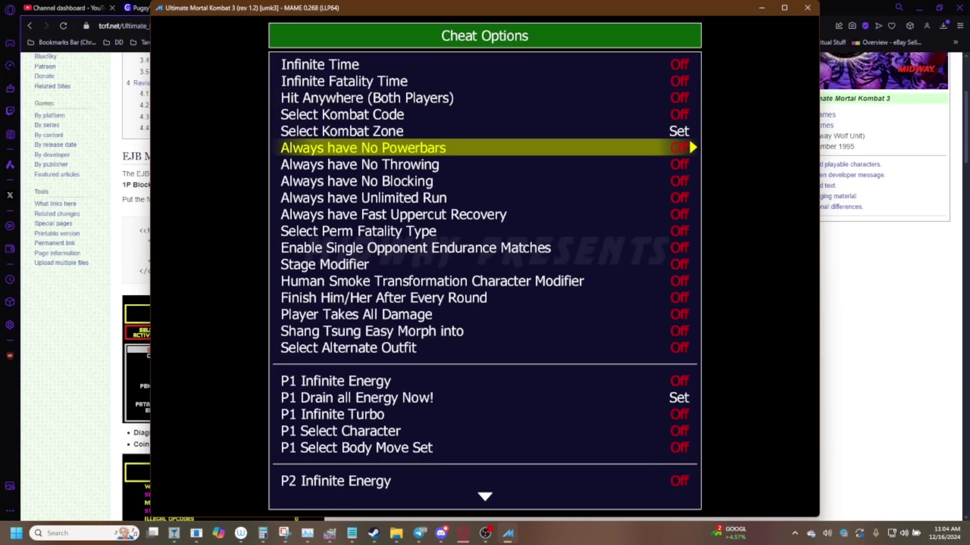
key("Down")
key("Down")
key("Down")
key("Down")
key("Down")
key("Down")
key("Down")
key("Down")
key("Down")
key("Down")
key("Down")
key("Down")
key("Down")
key("Down")
key("Down")
key("Down")
key("Down")
key("Down")
key("Down")
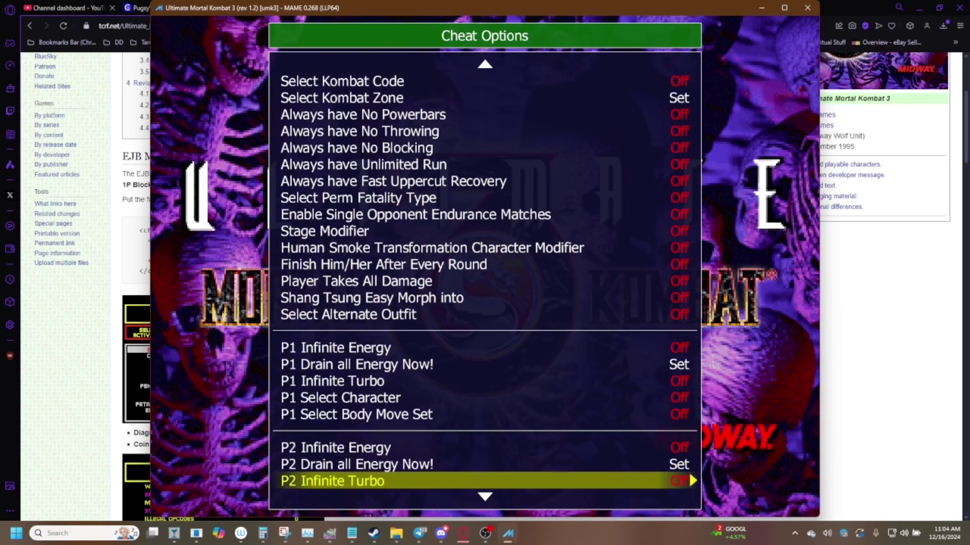
key("Down")
key("Down")
key("Down")
key("Down")
key("Down")
key("Down")
key("Down")
key("Down")
key("Down")
key("Down")
key("Down")
key("Down")
key("Down")
key("Down")
key("Down")
key("Down")
key("Down")
key("Down")
key("Down")
key("Down")
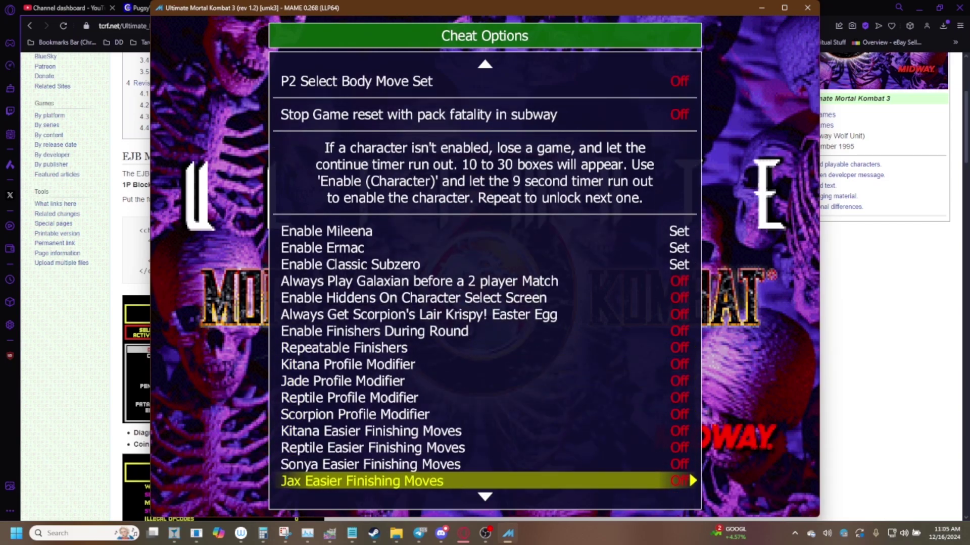
key("Down")
key("Down")
key("Down")
key("Down")
key("Down")
key("Down")
key("Down")
key("Down")
key("Down")
key("Down")
key("Down")
key("Down")
key("Down")
key("Down")
key("Down")
key("Down")
key("Down")
key("Down")
key("Down")
key("Down")
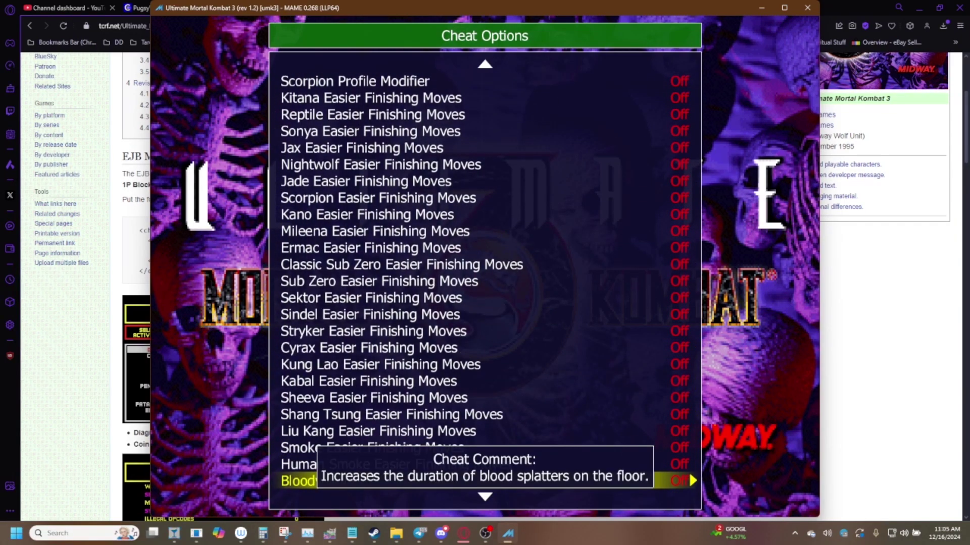
key("Down")
key("Down")
key("Down")
key("Down")
key("Down")
key("Down")
key("Down")
key("Down")
key("Down")
key("Down")
key("Down")
key("Down")
key("Down")
key("Down")
key("Down")
key("Down")
key("Down")
key("Down")
key("Down")
key("Down")
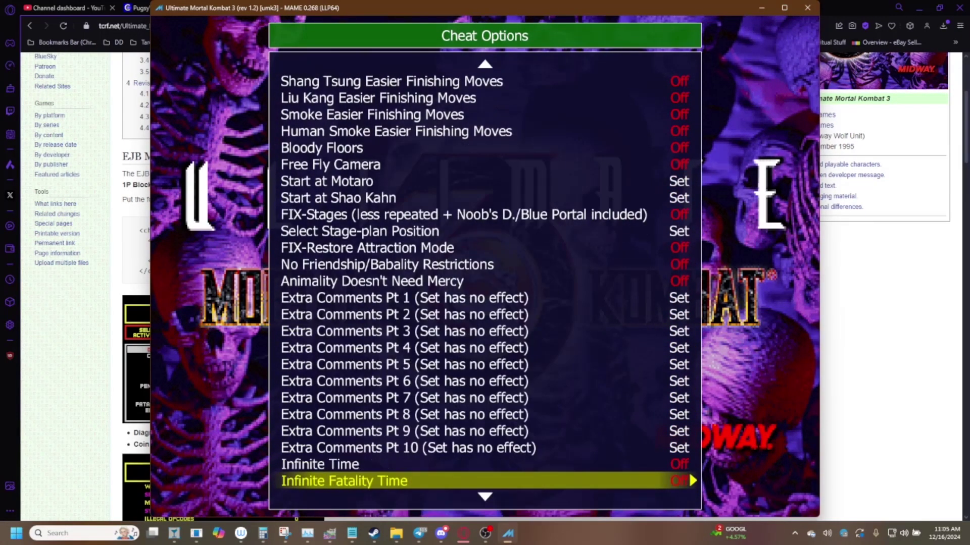
key("Down")
key("Down")
key("Down")
key("Down")
key("Down")
key("Down")
key("Down")
key("Down")
key("Down")
key("Down")
key("Down")
key("Down")
key("Down")
key("Down")
key("Down")
key("Down")
key("Down")
key("Down")
key("Down")
key("Down")
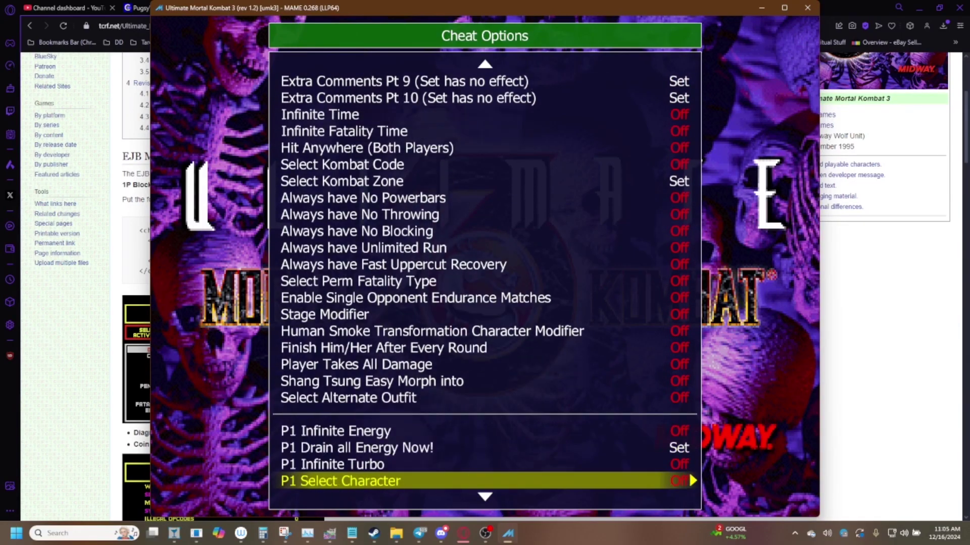
Leave the cheat options, close the in-game menu and exit Ultimate Mortal Kombat 3
key("Escape")
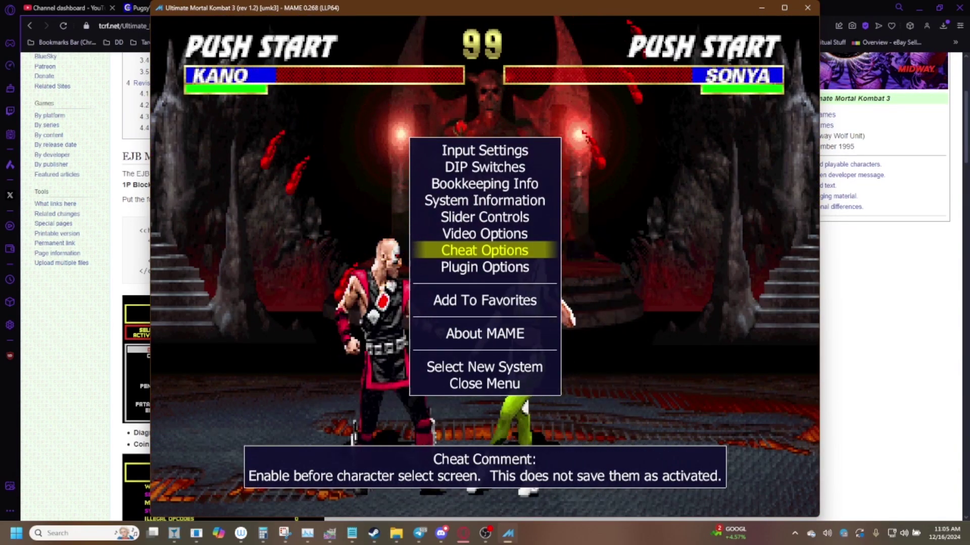
key("Down")
key("Down")
key("Down")
key("Down")
key("Down")
key("Return")
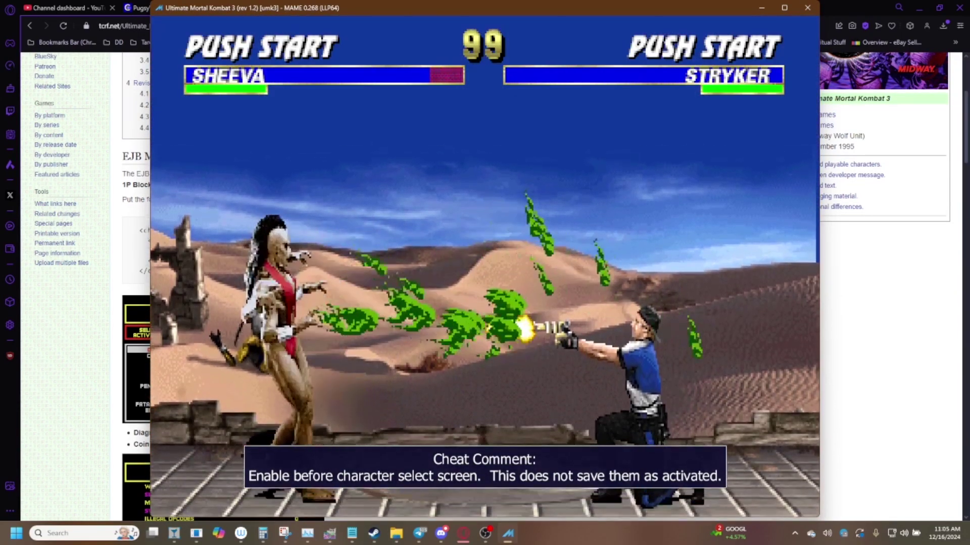
key("Escape")
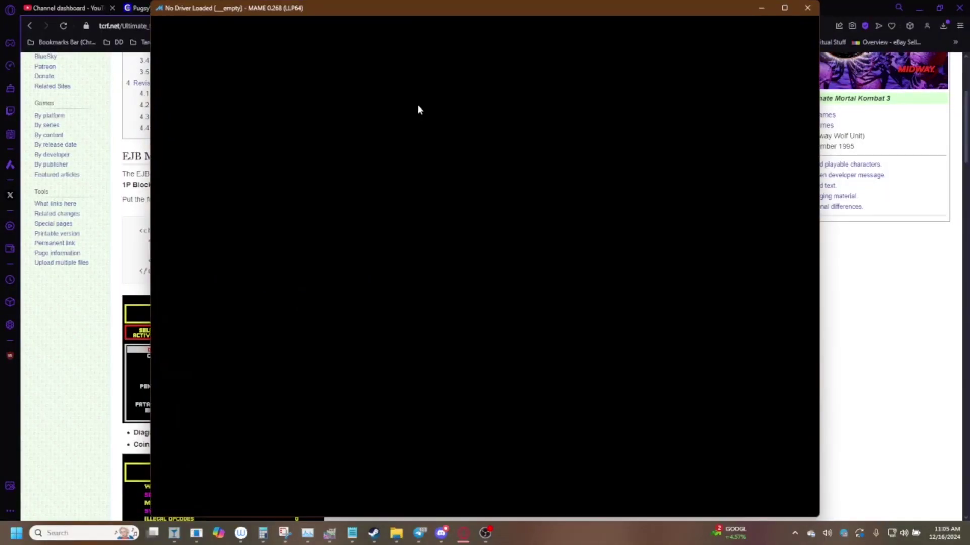
Launch Ultimate Mortal Kombat 3 (rev 1.0) and open its cheat options
key("Down")
key("Return")
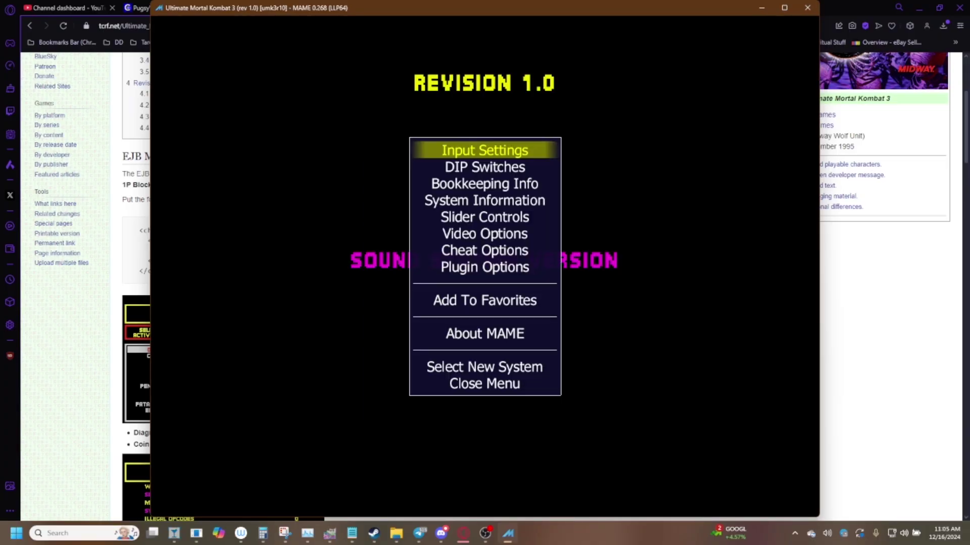
key("Up")
key("Up")
key("Up")
key("Up")
key("Up")
key("Return")
Look over the rev 1.0 cheat list from the general cheats to the character unlocks, and return to the previous menu
key("Up")
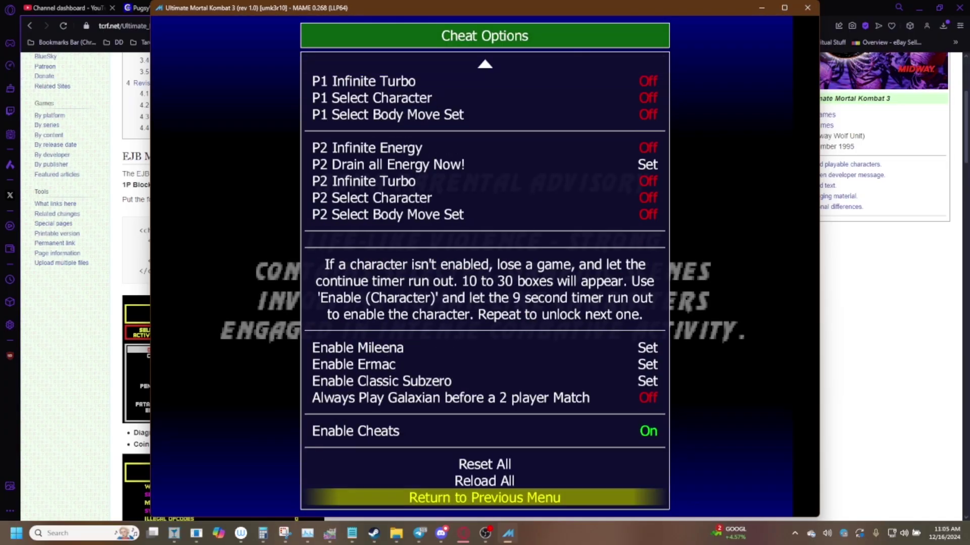
key("Down")
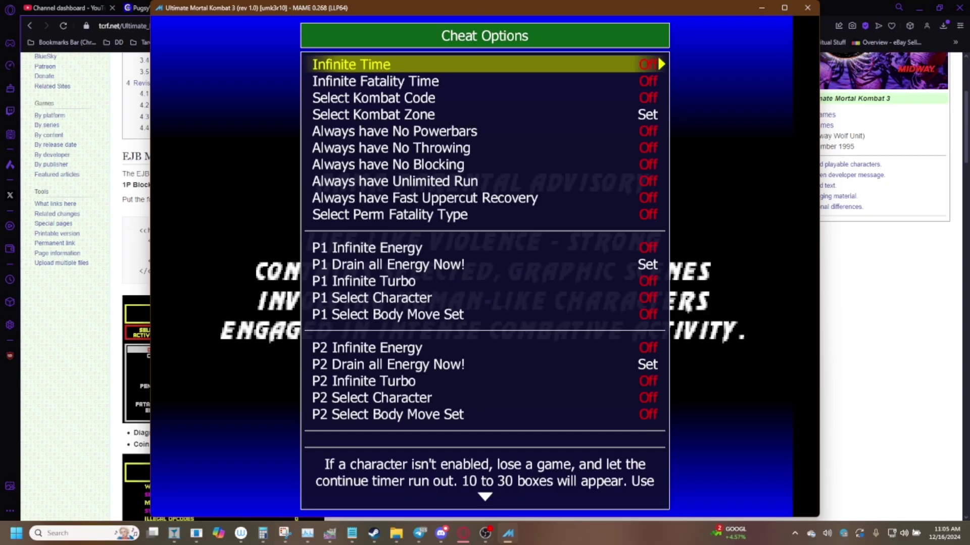
key("Up")
key("Down")
key("Up")
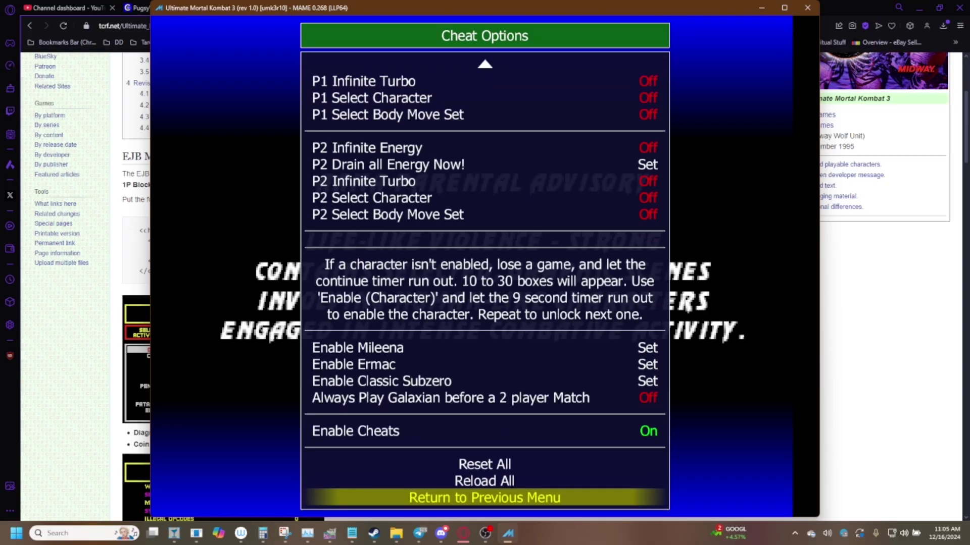
key("Return")
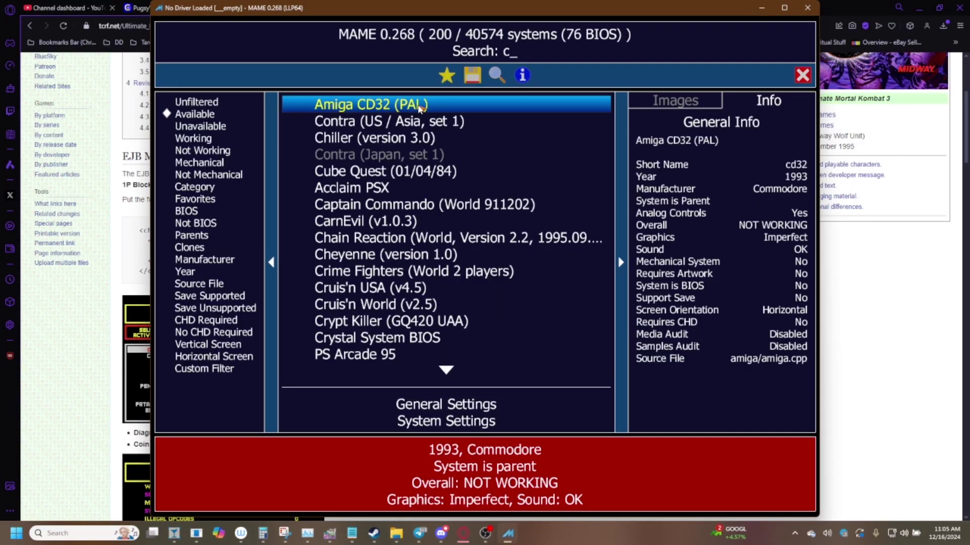
Find CarnEvil (v1.0.1) among the available systems, launch it and open its cheat options
key("Down")
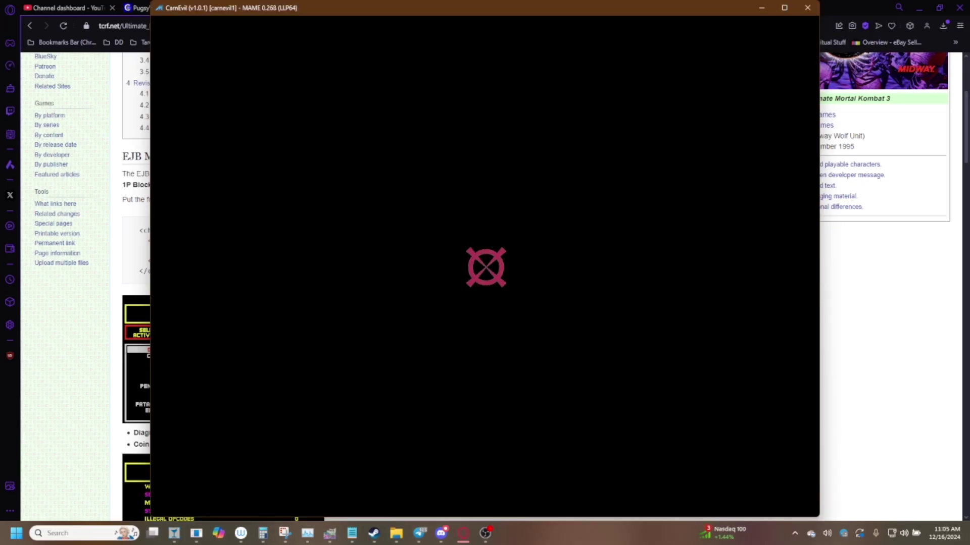
key("Tab")
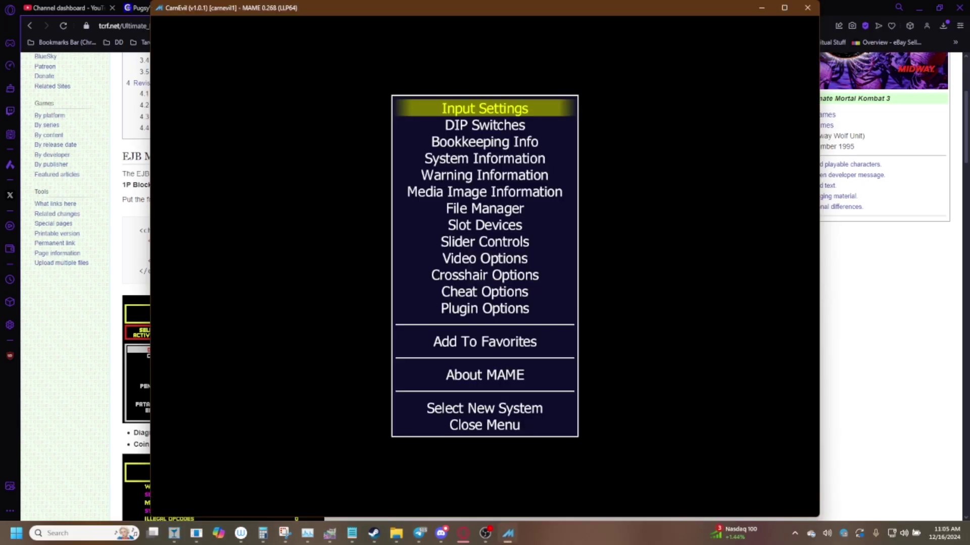
key("Down")
key("Down")
key("Down")
key("Down")
key("Down")
key("Down")
key("Down")
key("Down")
key("Down")
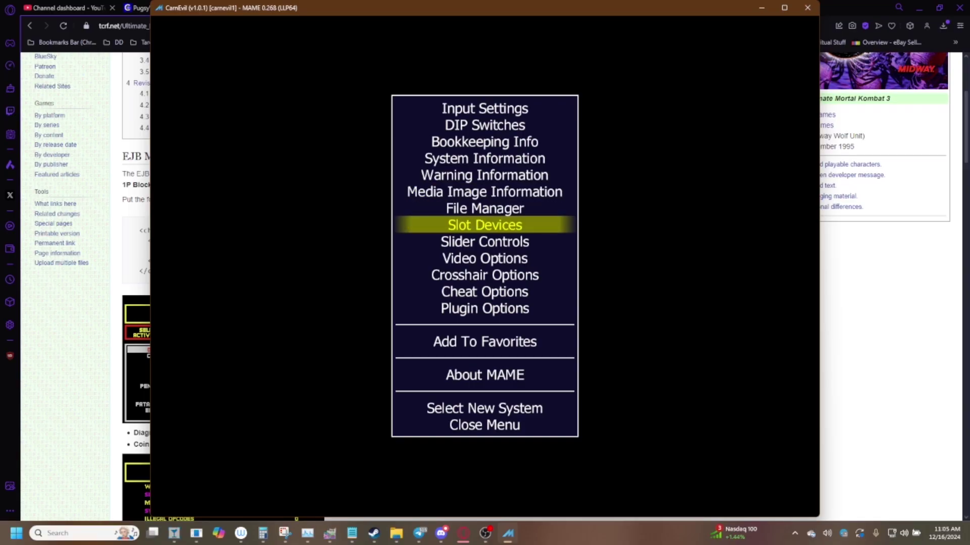
key("Down")
key("Down")
key("Down")
key("Up")
key("Up")
key("Up")
key("Up")
key("Up")
key("Down")
key("Down")
key("Down")
key("Down")
key("Return")
Look over CarnEvil's general, P1 and P2 cheats, and return to the previous menu
key("Down")
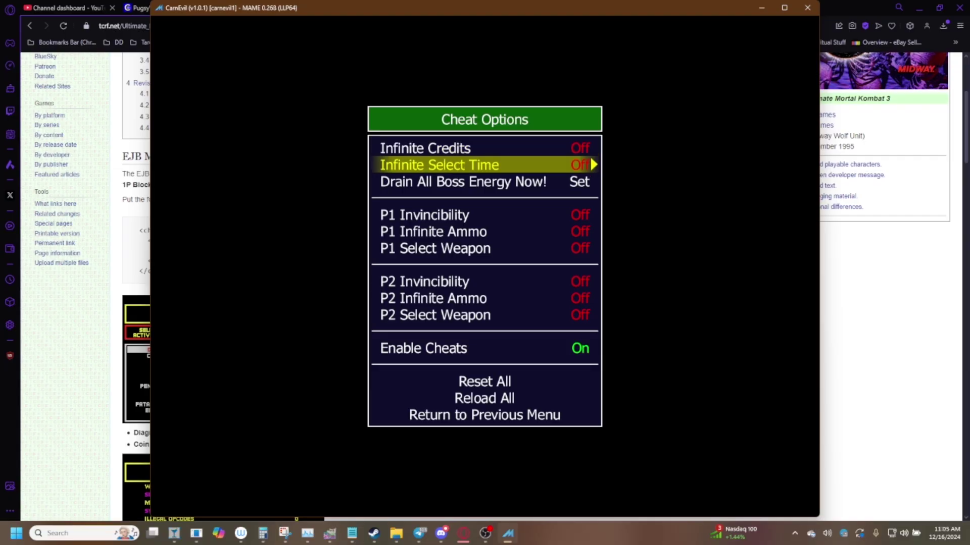
key("Up")
key("Up")
key("Up")
key("Up")
key("Down")
key("Down")
key("Return")
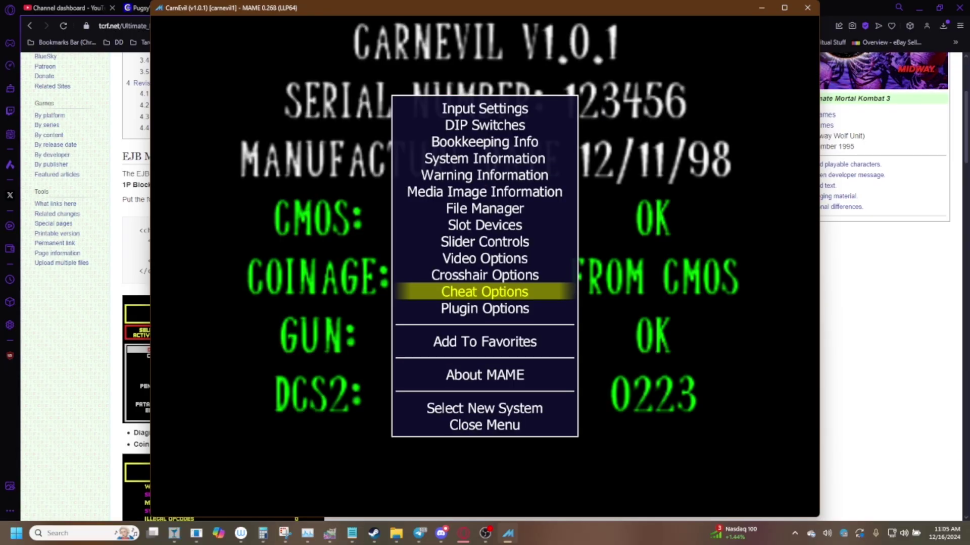
Leave CarnEvil's in-game menu and exit the game to the system list
key("Down")
key("Down")
key("Down")
key("Down")
key("Down")
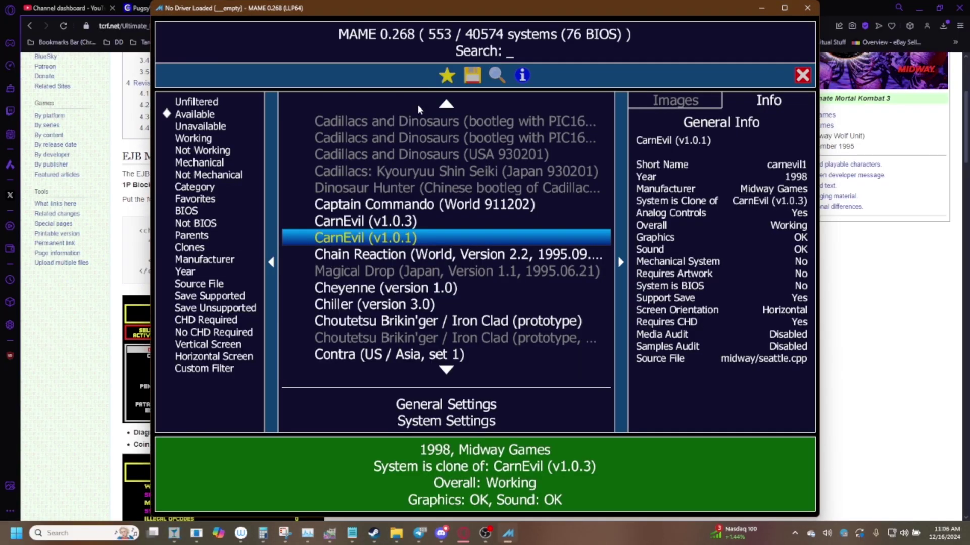
Examine the CarnEvil (v1.0.3) and (v1.0.1) entries and the neighbouring systems in the list
key("Up")
key("Down")
key("Up")
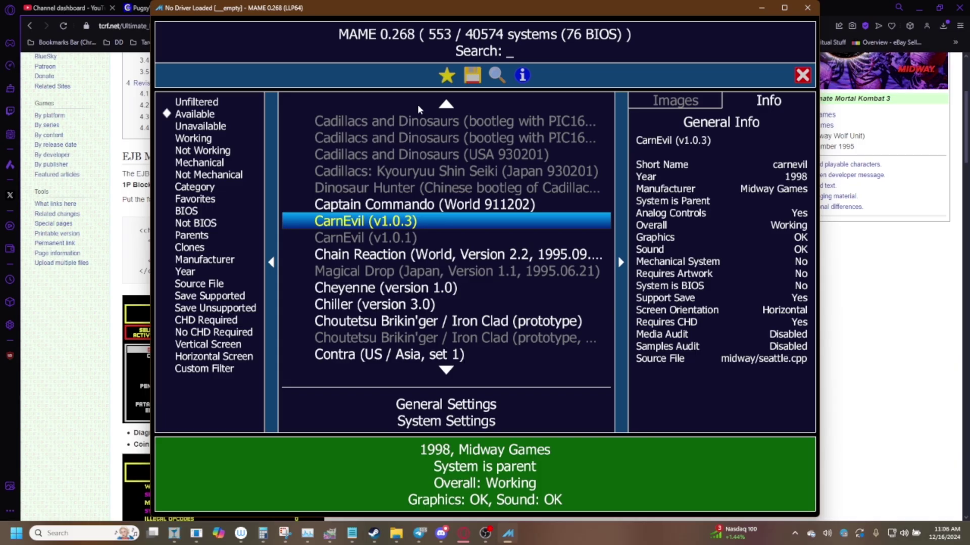
key("Down")
key("Up")
key("Down")
key("Down")
key("Down")
key("Down")
key("Up")
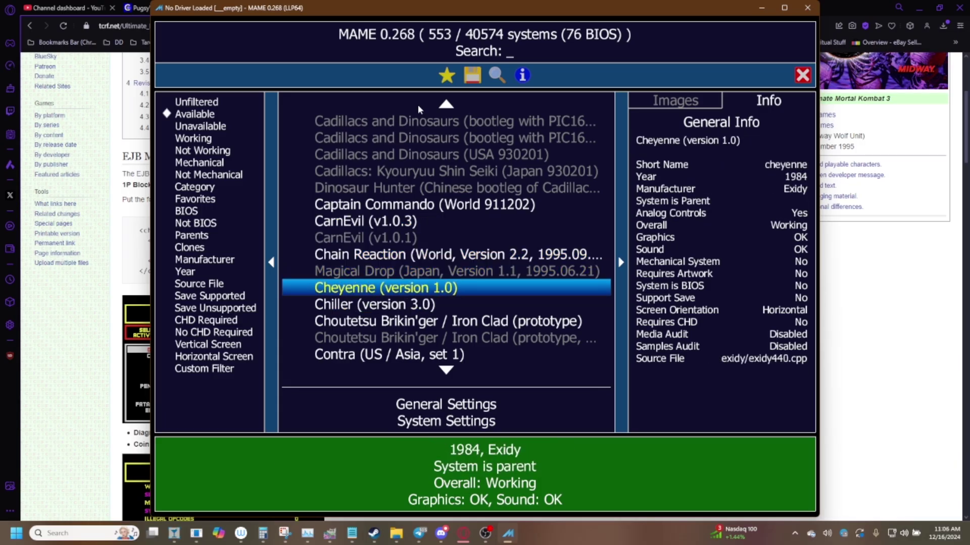
Browse the available systems backwards from Cheyenne (version 1.0) to the first entry, 1941: Counter Attack
key("Up")
key("Up")
key("Up")
key("Up")
key("Up")
key("Up")
key("Up")
key("Up")
key("Up")
key("Up")
key("Up")
key("Up")
key("Up")
key("Up")
key("Up")
key("Up")
key("Up")
key("Up")
key("Up")
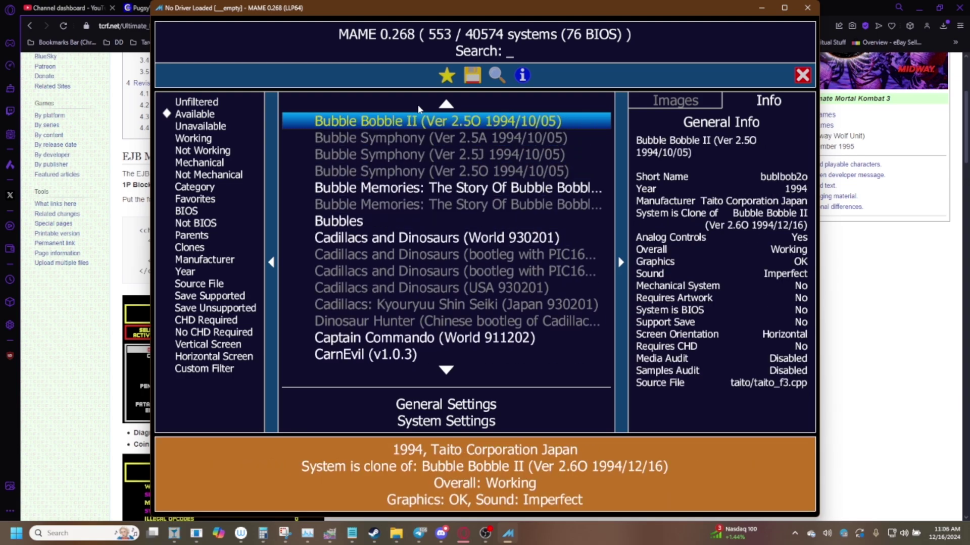
key("Up")
key("Up")
key("Up")
key("Up")
key("Up")
key("Up")
key("Up")
key("Up")
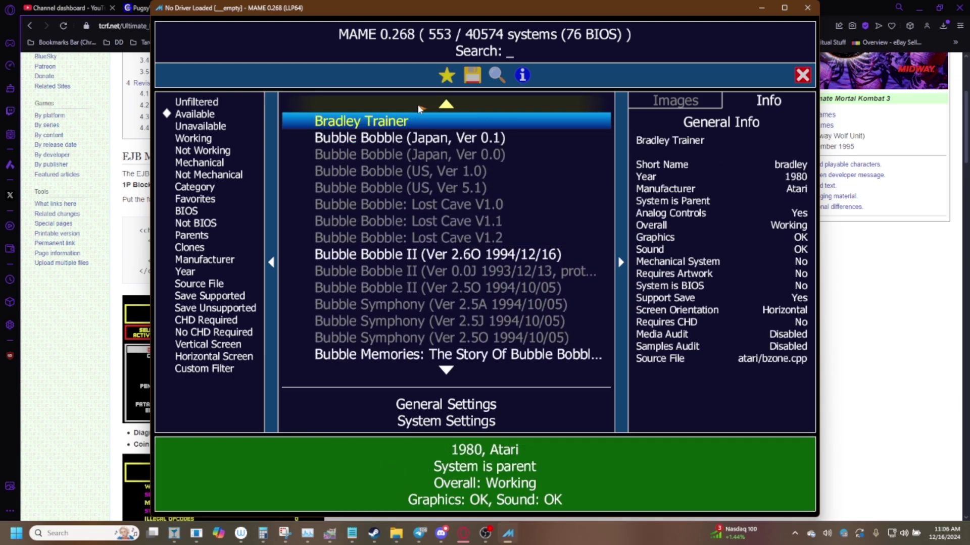
key("Up")
key("Up")
key("Up")
key("Up")
key("Up")
key("Up")
key("Up")
key("Up")
key("Up")
key("Up")
key("Up")
key("Up")
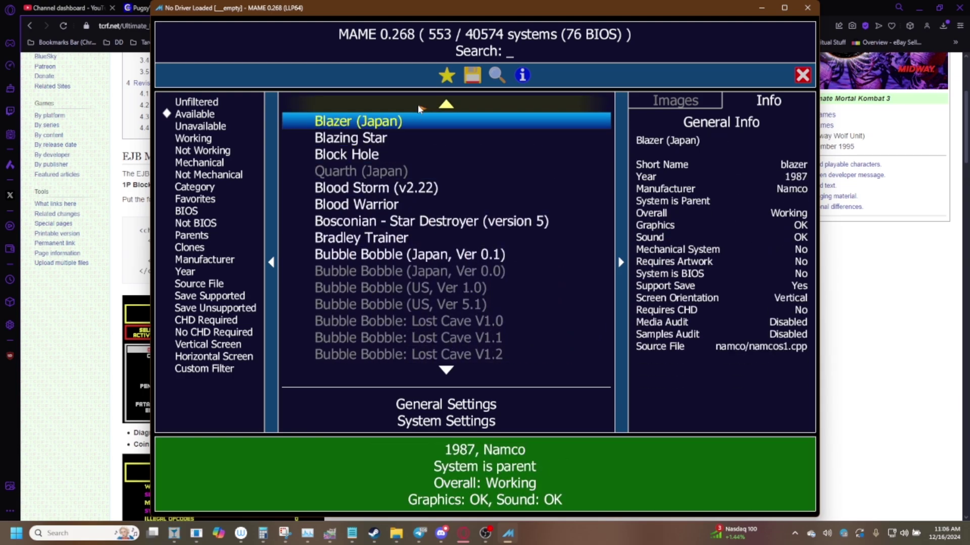
key("Up")
key("Up")
key("Up")
key("Up")
key("Up")
key("Up")
key("Up")
key("Up")
key("Up")
key("Up")
key("Up")
key("Up")
key("Up")
key("Up")
key("Up")
key("Up")
key("Up")
key("Up")
key("Up")
key("Up")
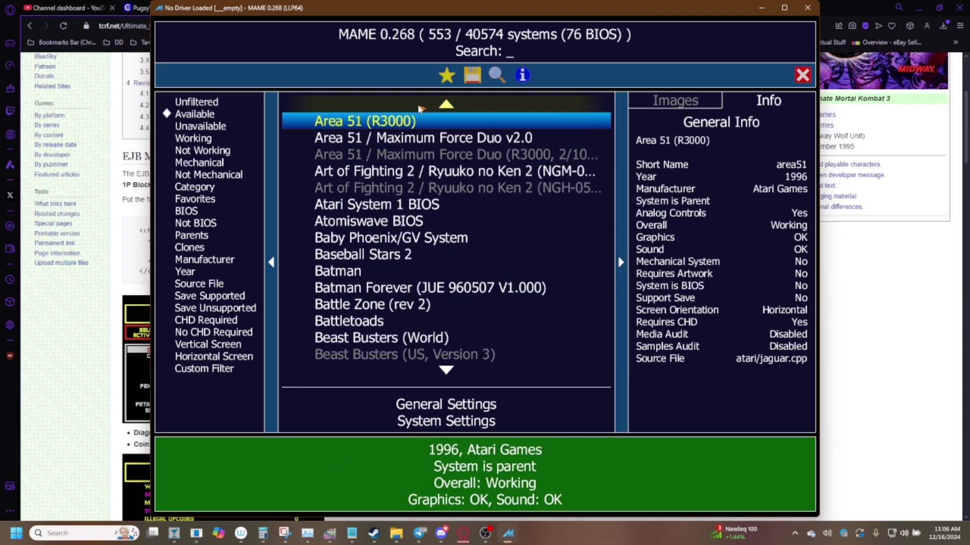
key("Up")
key("Up")
key("Up")
key("Up")
key("Up")
key("Up")
key("Up")
key("Up")
key("Up")
key("Up")
key("Up")
key("Up")
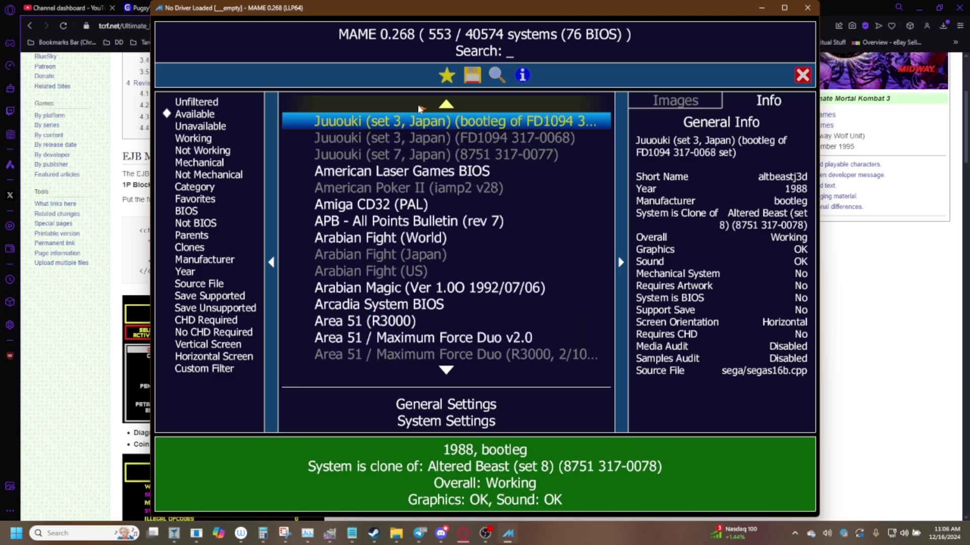
key("Up")
key("Up")
key("Up")
key("Up")
key("Up")
key("Up")
key("Up")
key("Up")
key("Up")
key("Up")
key("Up")
key("Up")
key("Up")
key("Up")
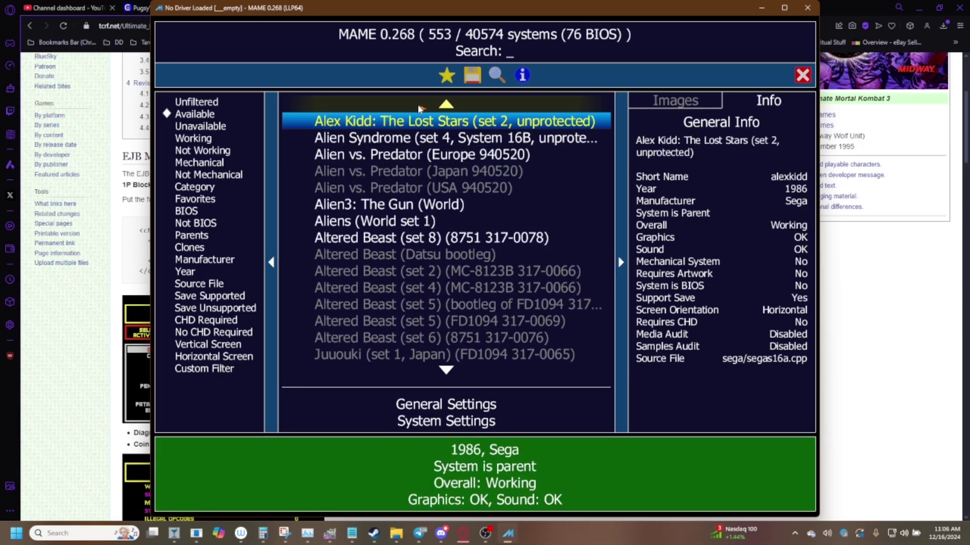
key("Up")
key("Up")
key("Up")
key("Up")
key("Up")
key("Up")
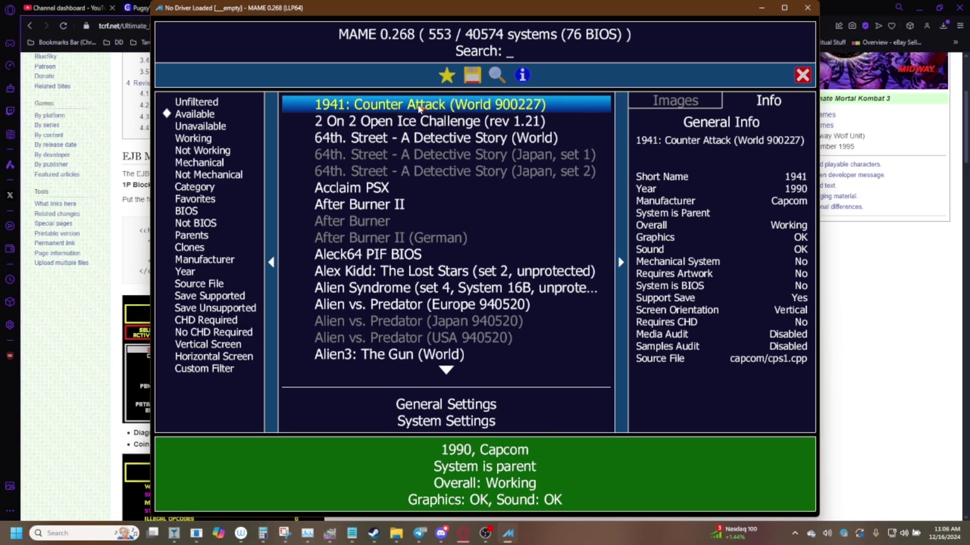
key("Down")
key("Up")
key("Down")
key("Down")
key("Down")
left_click(419, 104)
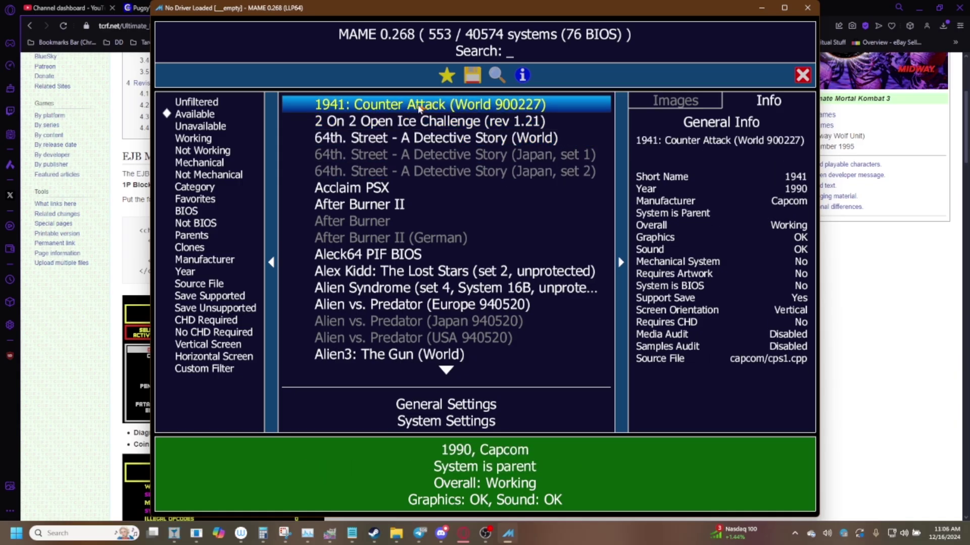